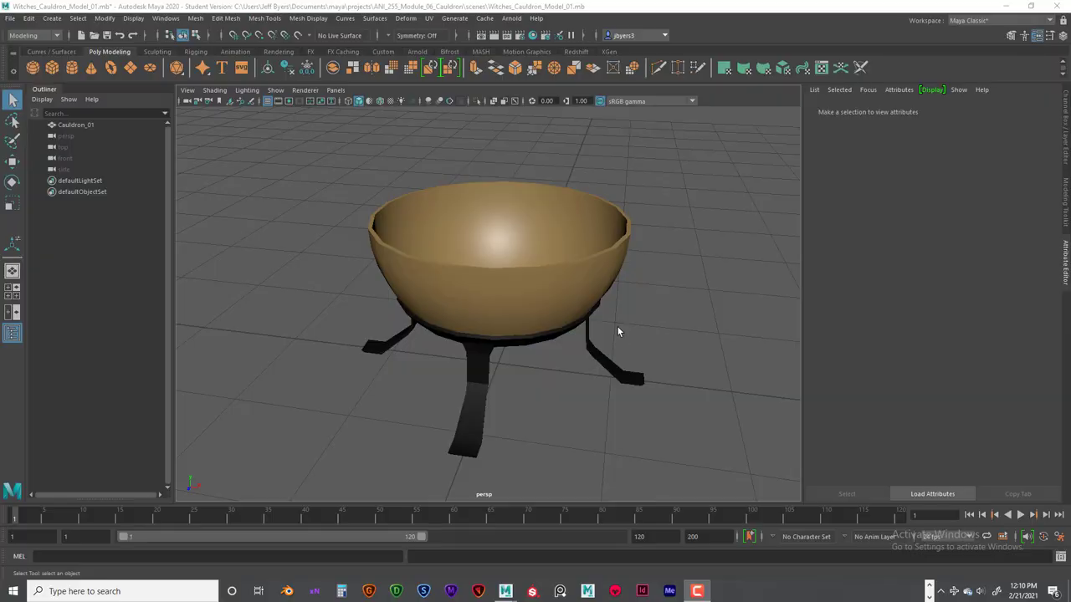
Step: Create a polygon disc and raise it up into the cauldron's bowl
left_click_drag(631, 318, 617, 301, "alt")
right_click_drag(617, 301, 566, 296, "alt")
left_click_drag(566, 296, 535, 274, "alt")
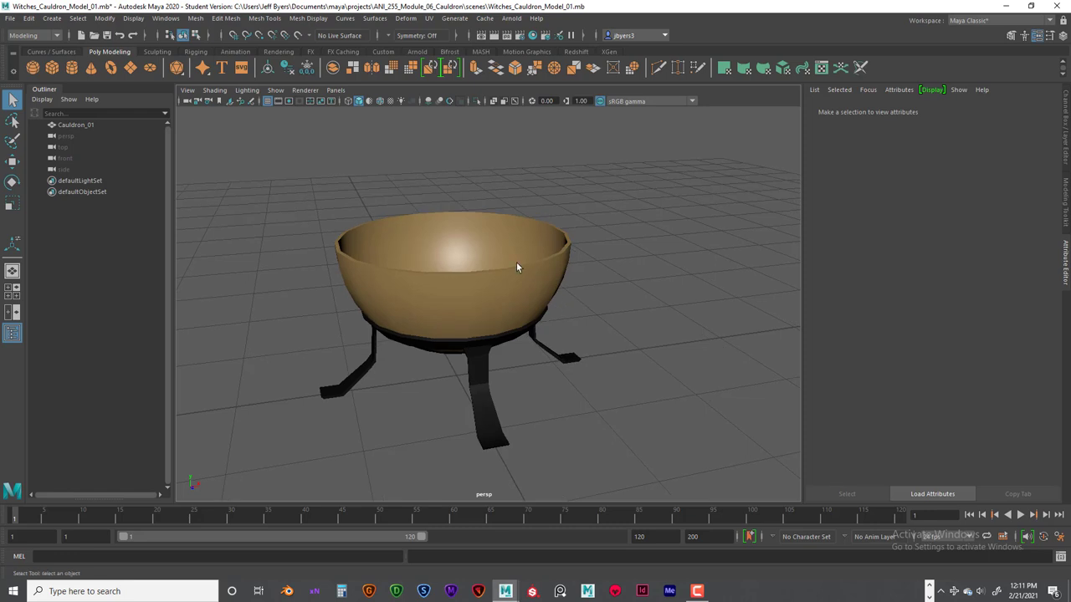
middle_click_drag(598, 273, 583, 259, "alt")
left_click_drag(583, 259, 628, 270, "alt")
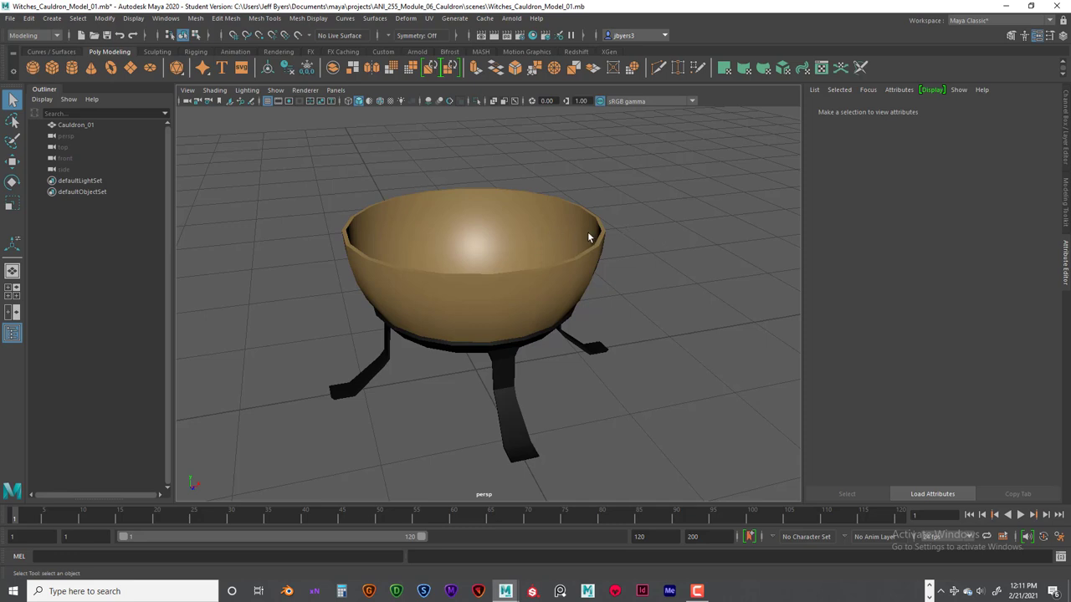
left_click_drag(652, 257, 635, 251, "alt")
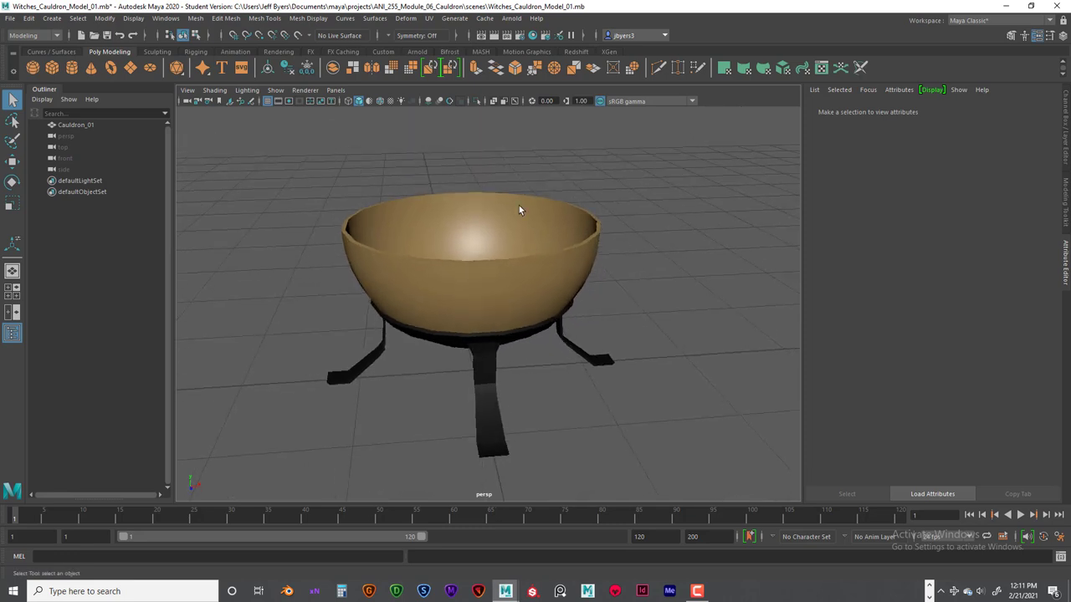
left_click_drag(564, 251, 572, 261, "alt")
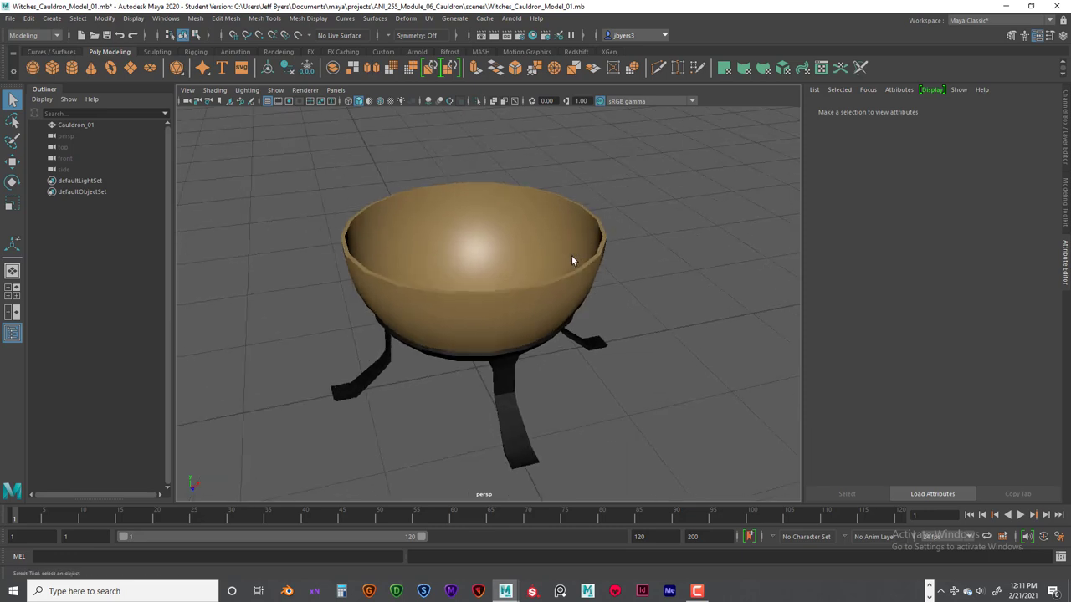
left_click(150, 71)
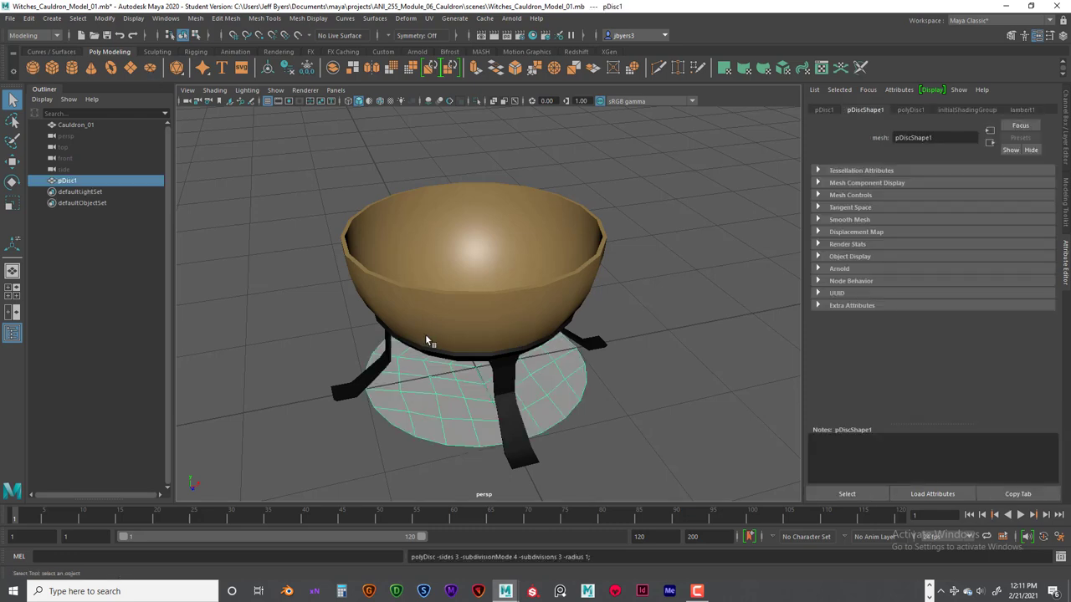
key("w")
left_click_drag(474, 332, 459, 187)
Step: In front view, adjust the disc's height to sit just below the rim
key("space")
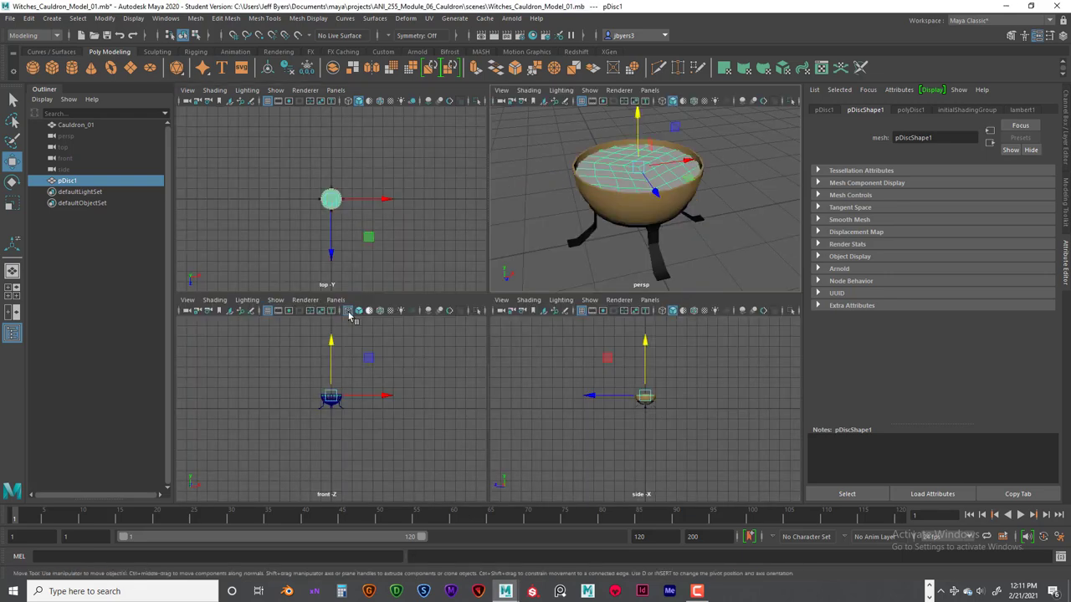
key("space")
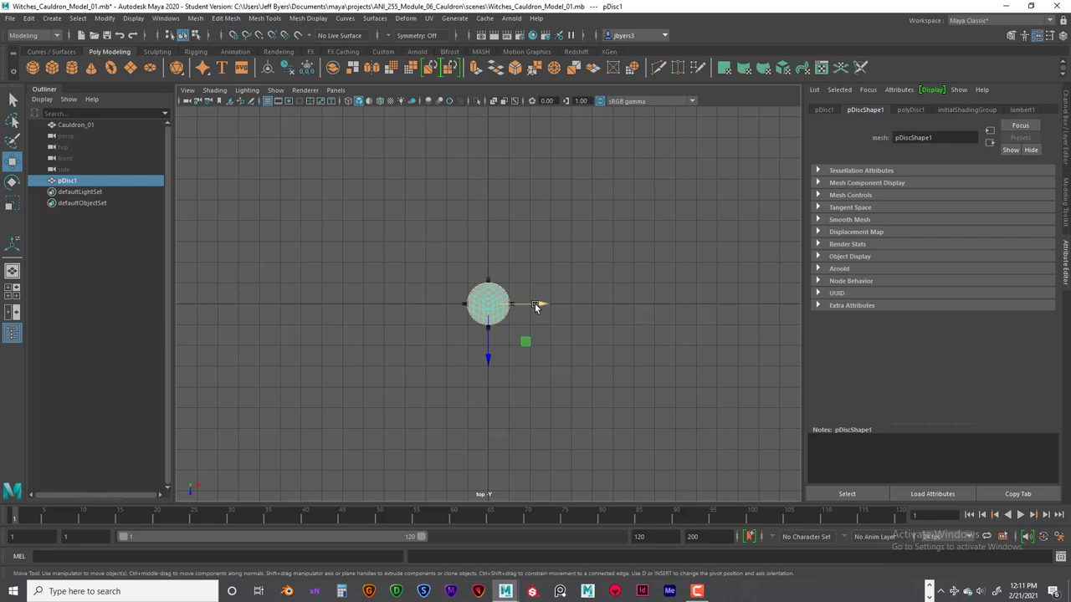
key("space")
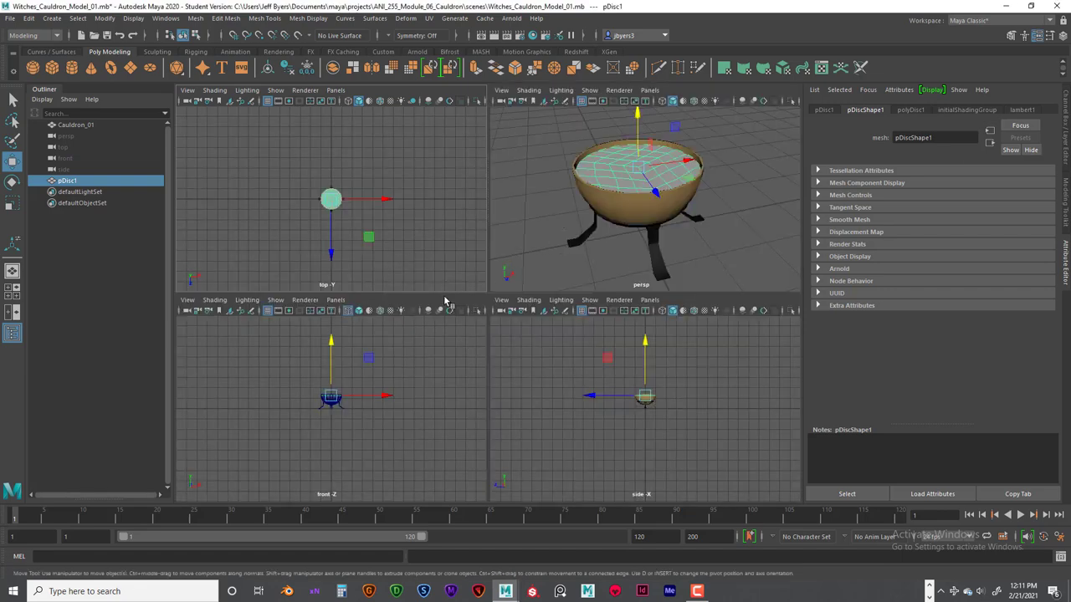
key("space")
key("space")
key("space")
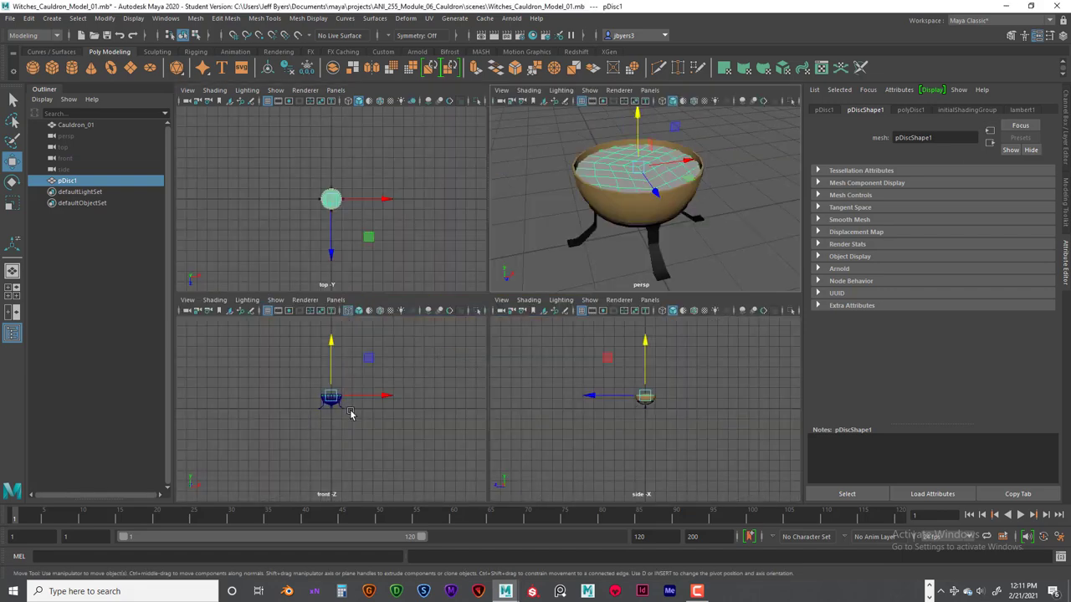
key("space")
scroll(459, 351, "up", 10)
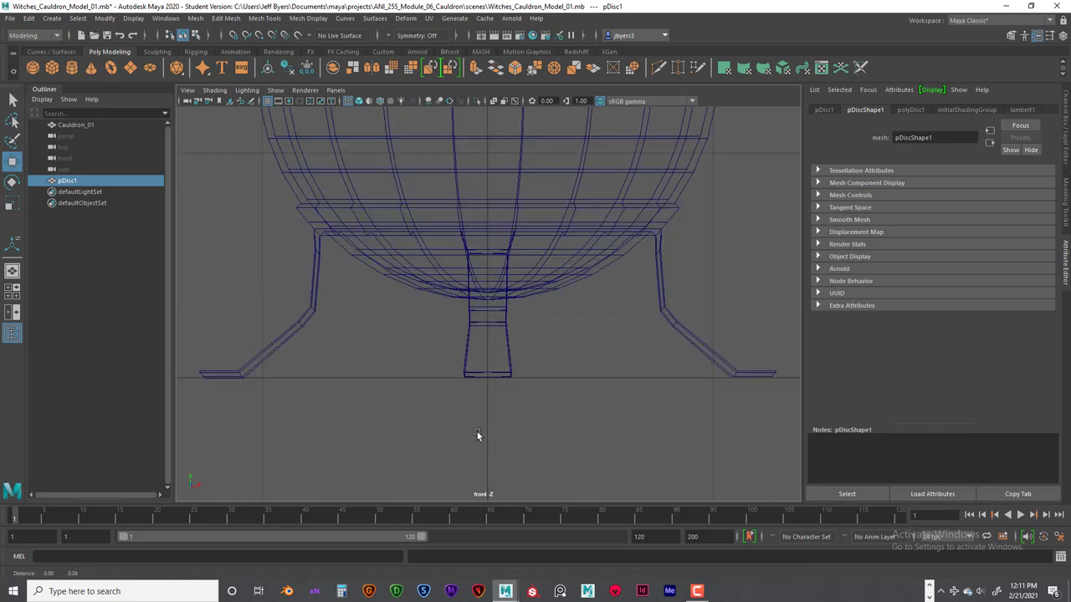
left_click_drag(486, 176, 489, 179)
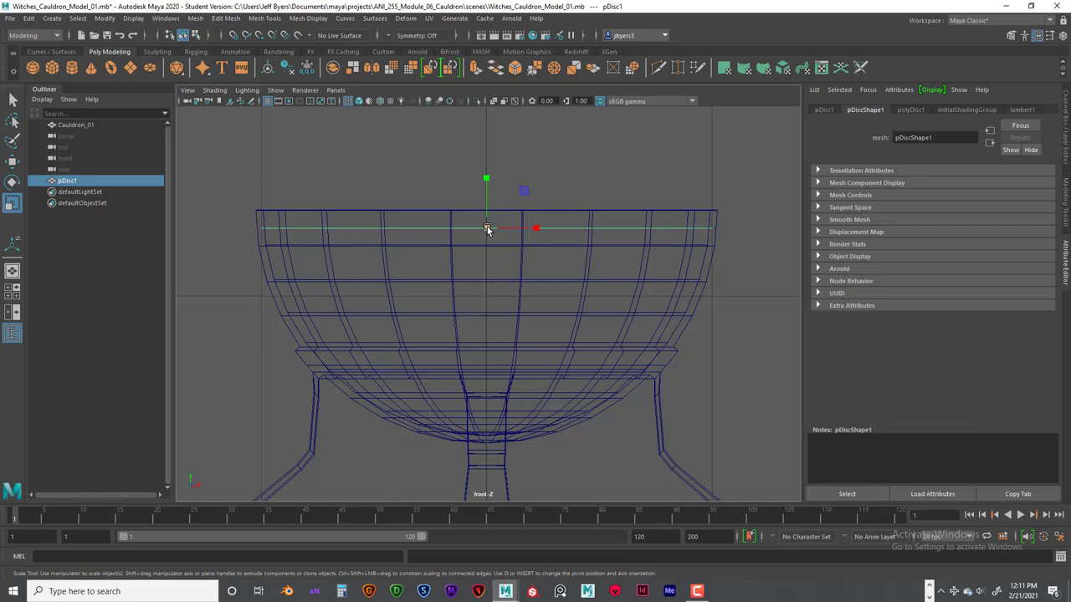
Step: Scale the disc in top view to fill the rim, checking it in wireframe
key("space")
key("space")
key("space")
key("f")
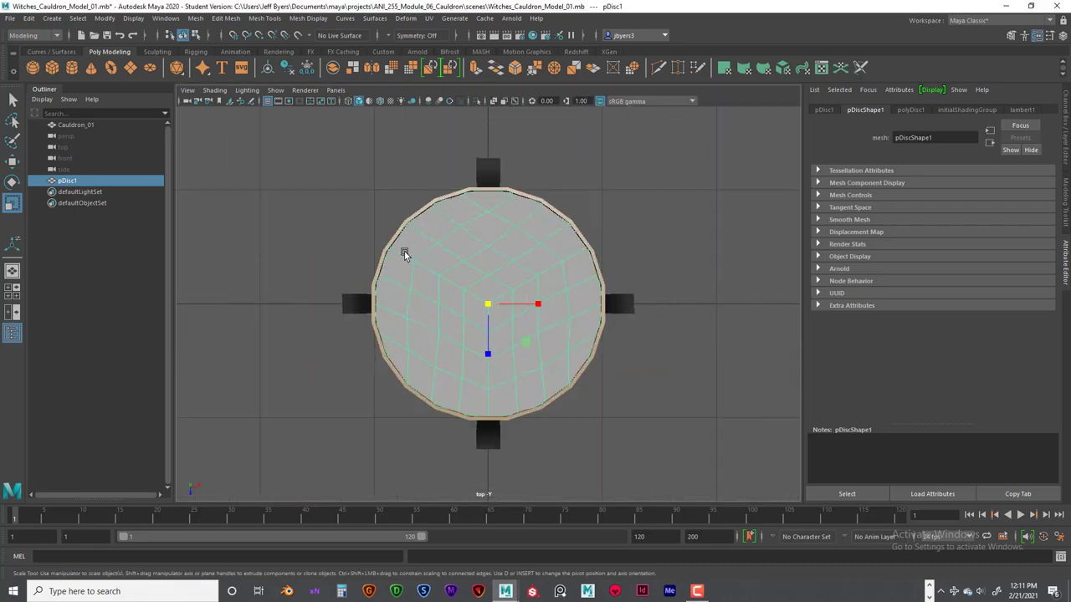
key("r")
left_click_drag(488, 305, 464, 304)
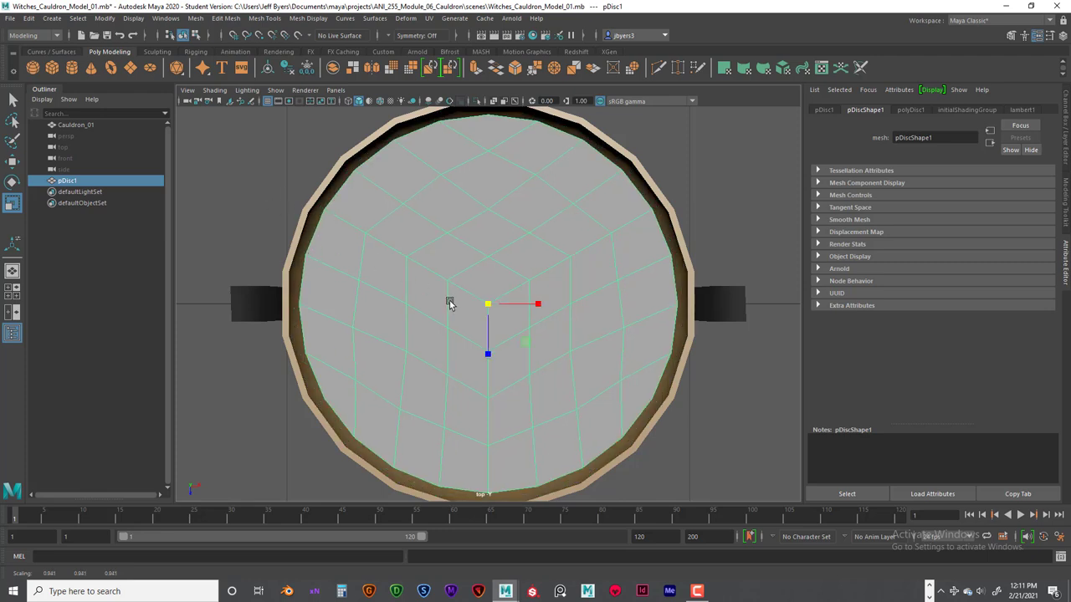
left_click_drag(487, 302, 506, 303)
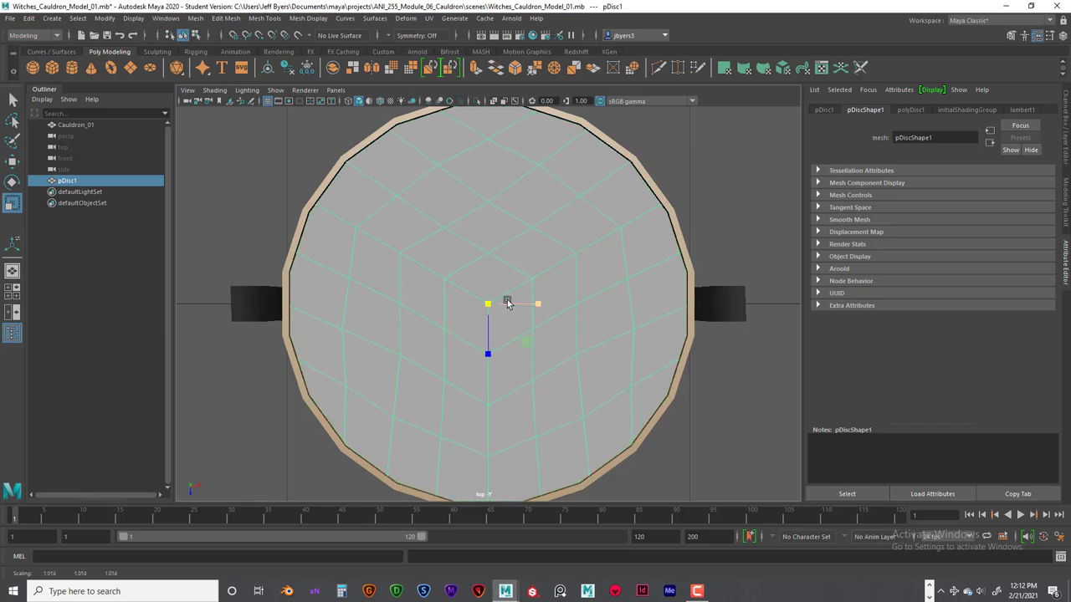
key("4")
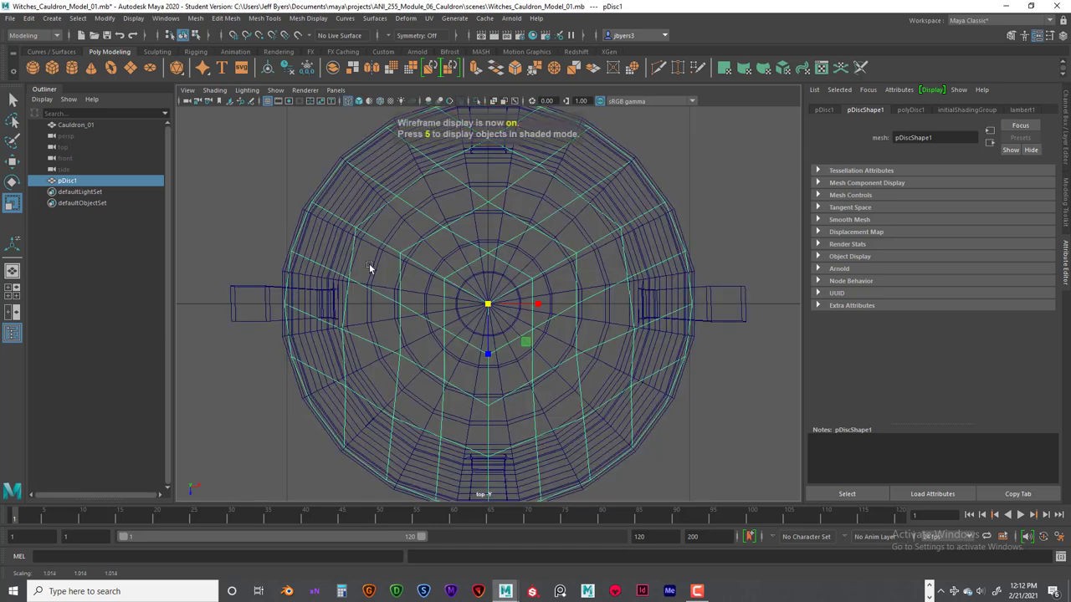
left_click(489, 304)
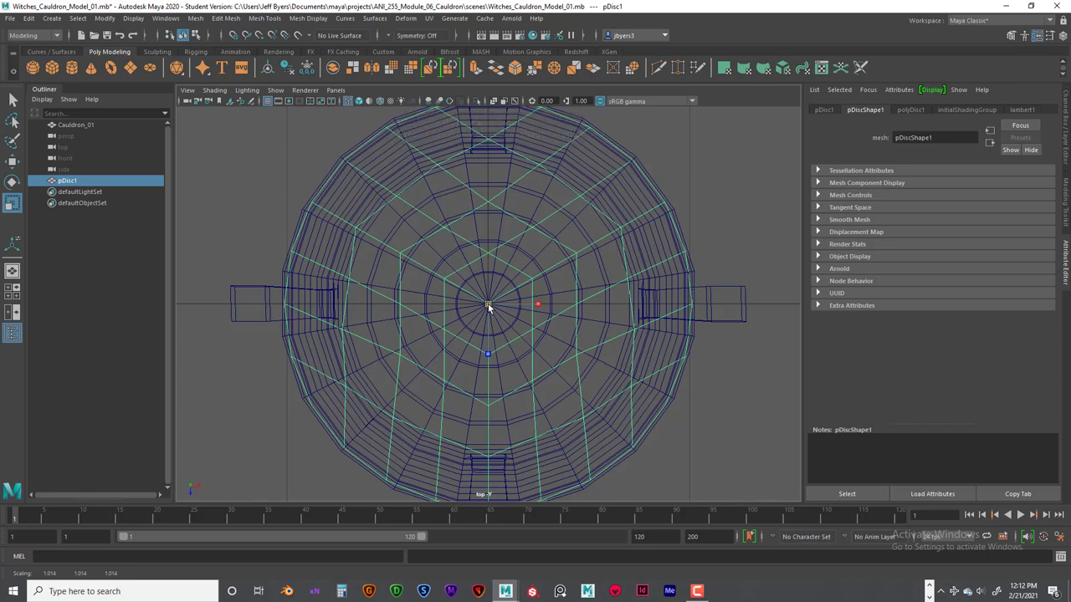
key("5")
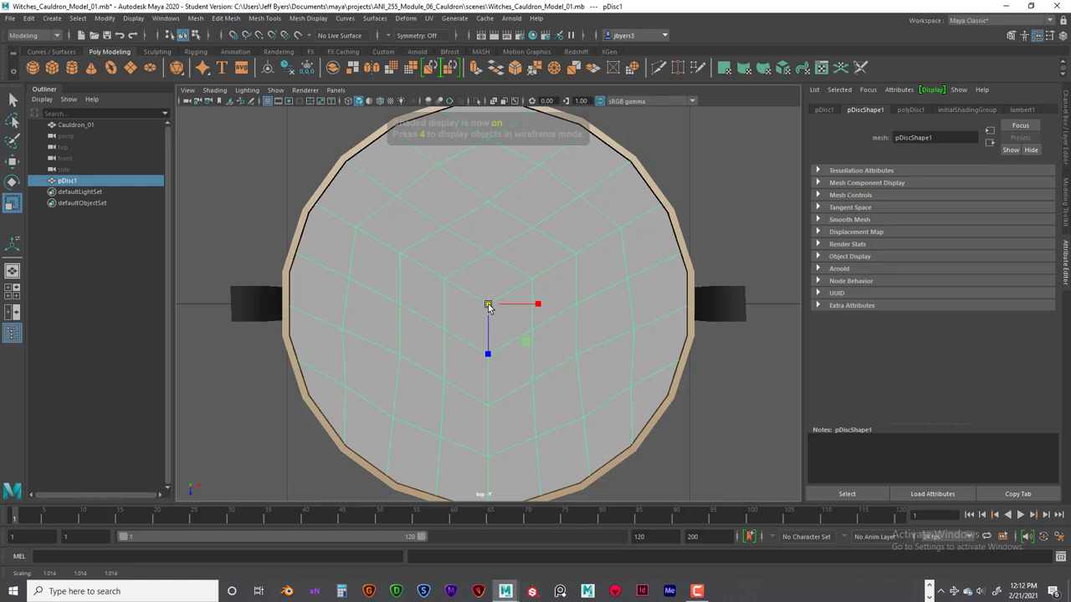
key("space")
key("space")
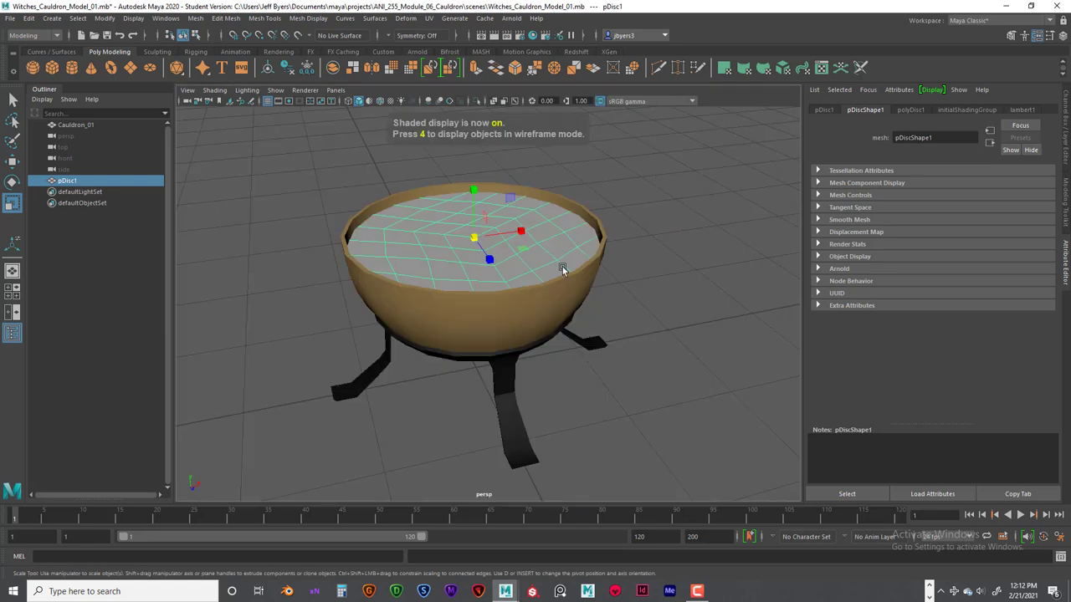
right_click_drag(560, 210, 556, 497)
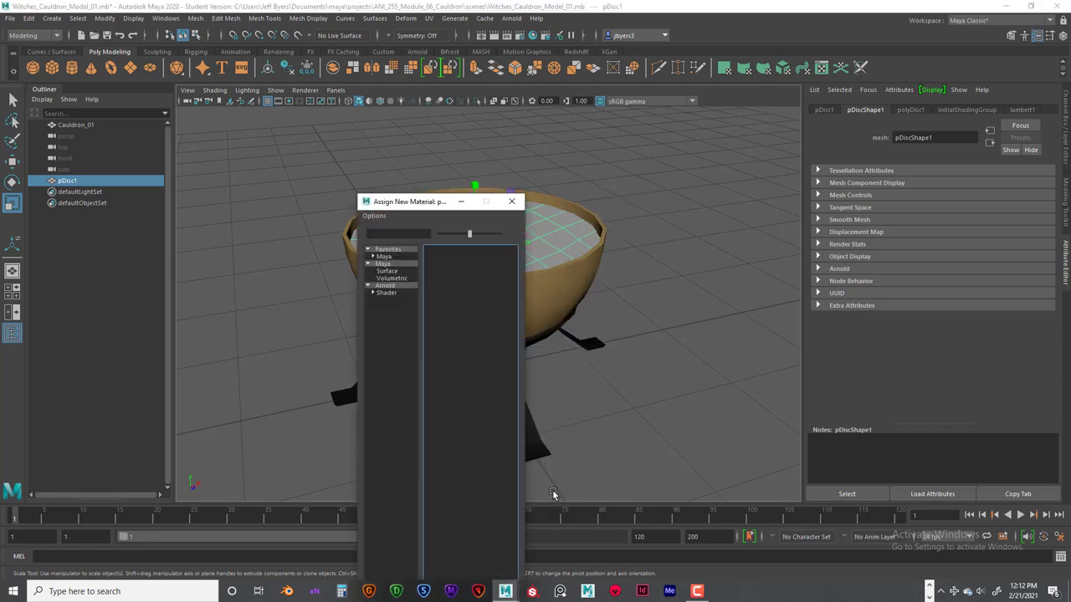
Step: Assign a new Blinn material to the disc and set its colour to dark green
left_click(387, 270)
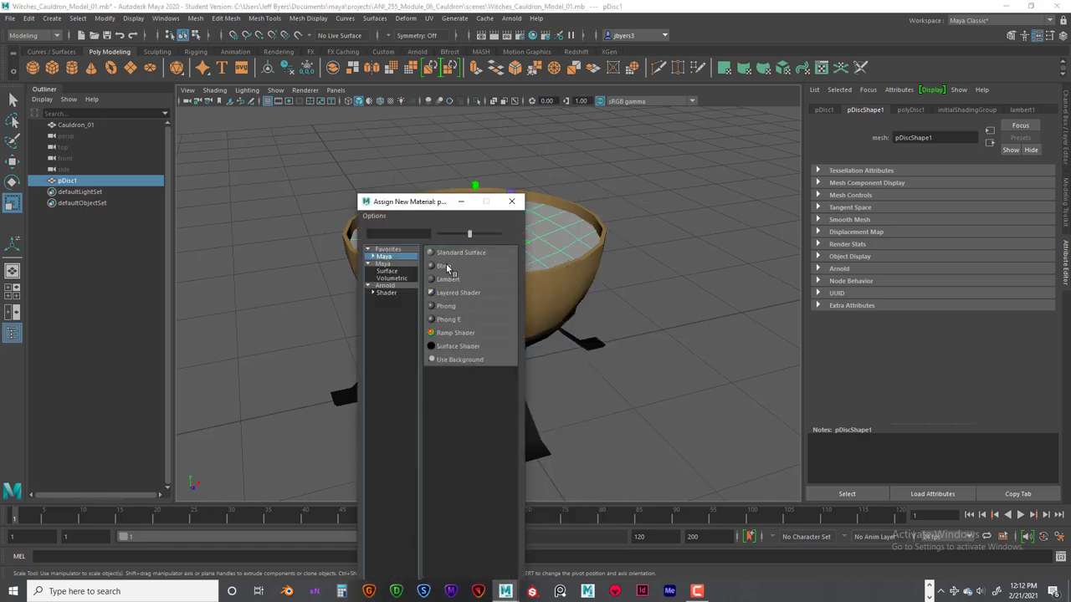
left_click(447, 266)
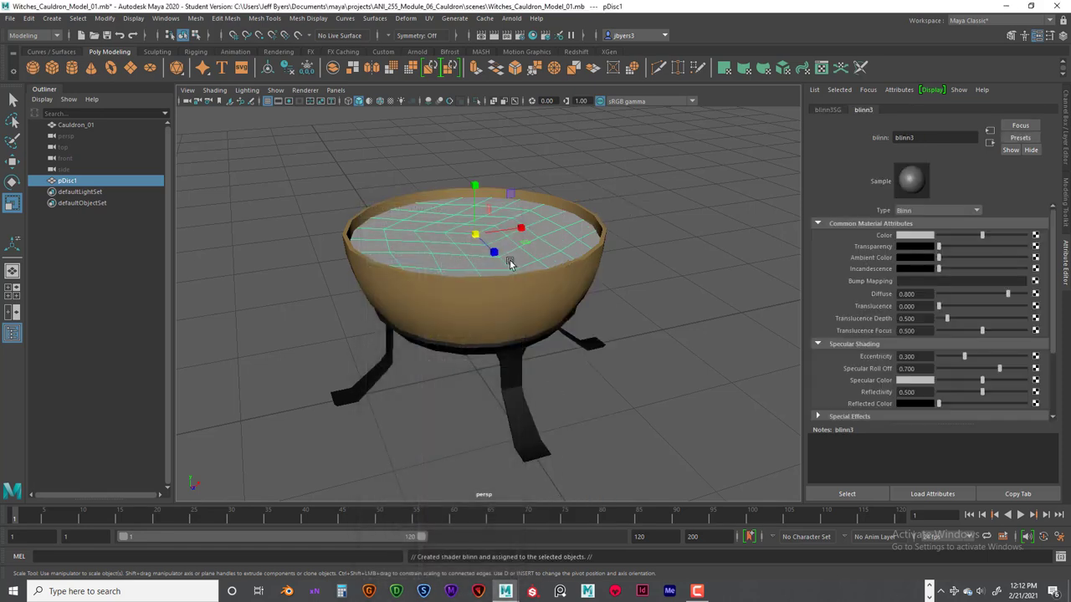
left_click(924, 237)
left_click_drag(1004, 262, 1017, 263)
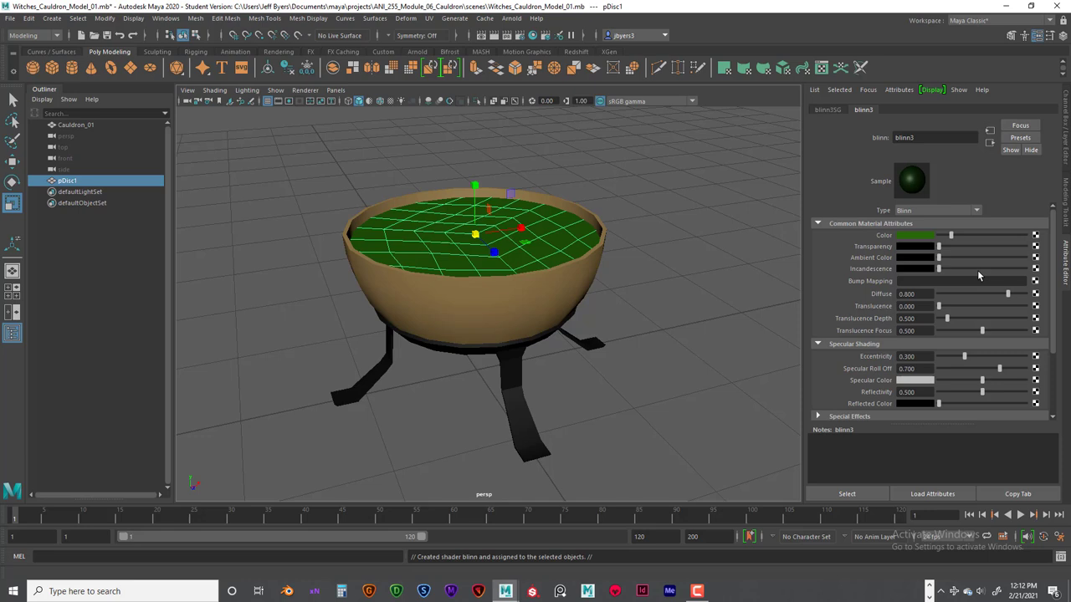
Step: Make the green material semi-transparent and lower Eccentricity to 0.182
left_click_drag(940, 248, 960, 247)
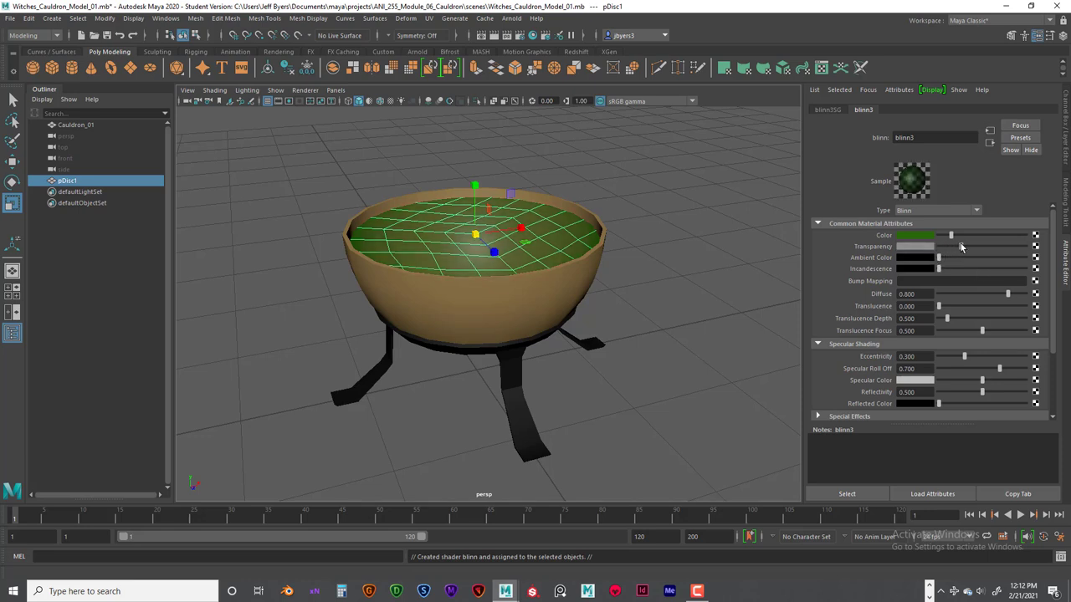
left_click_drag(960, 245, 956, 247)
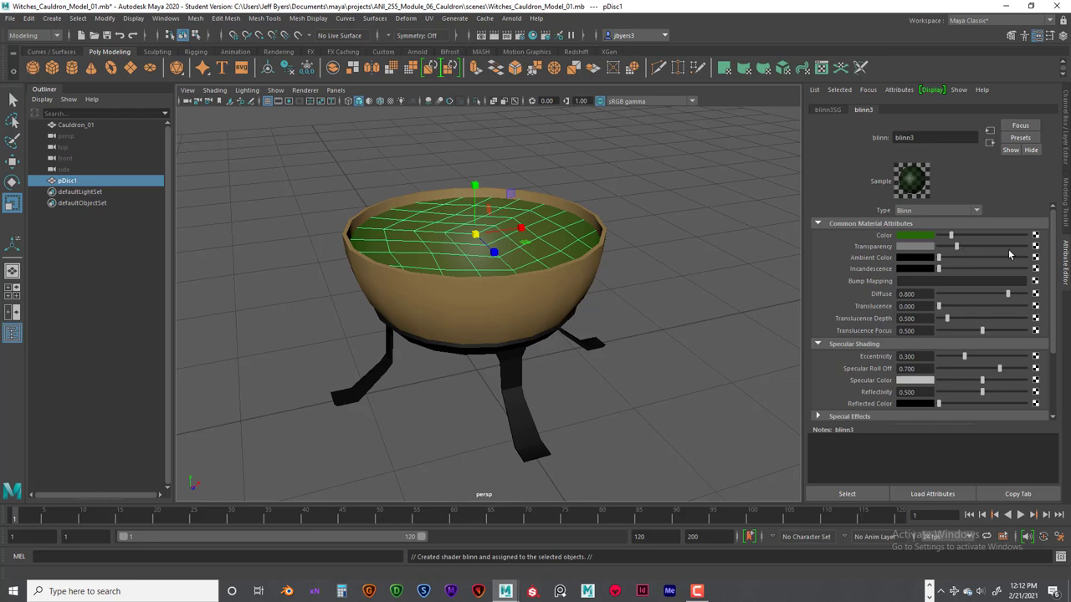
mouse_move(958, 249)
left_mouse_down()
mouse_move(940, 248)
mouse_move(959, 258)
left_mouse_up()
left_click_drag(963, 356, 1043, 379)
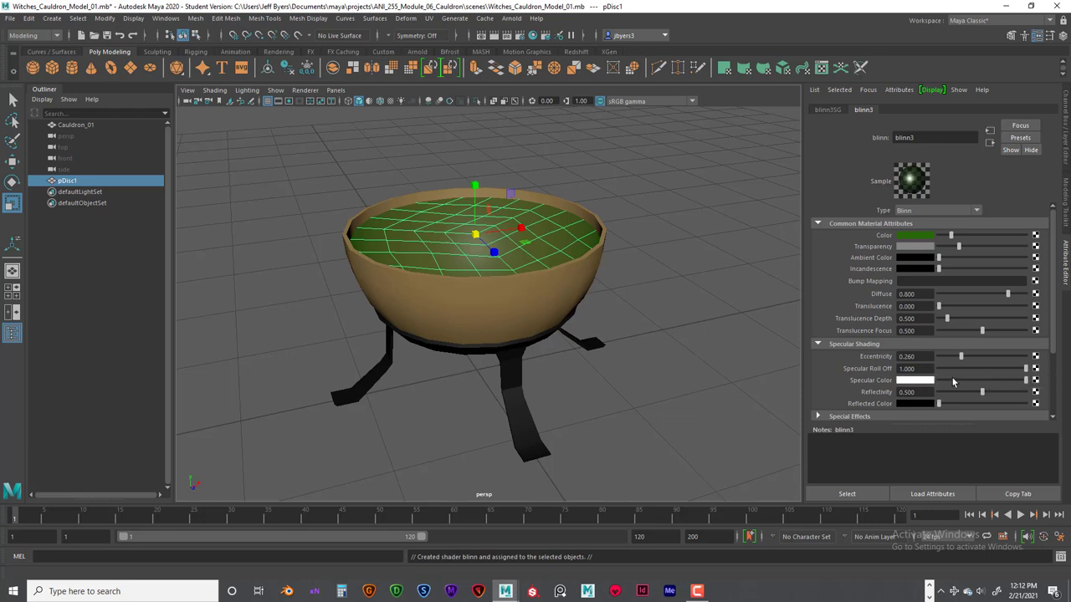
left_click_drag(960, 355, 954, 356)
left_click_drag(597, 340, 575, 318, "alt")
scroll(555, 306, "up", 3)
scroll(575, 319, "down", 3)
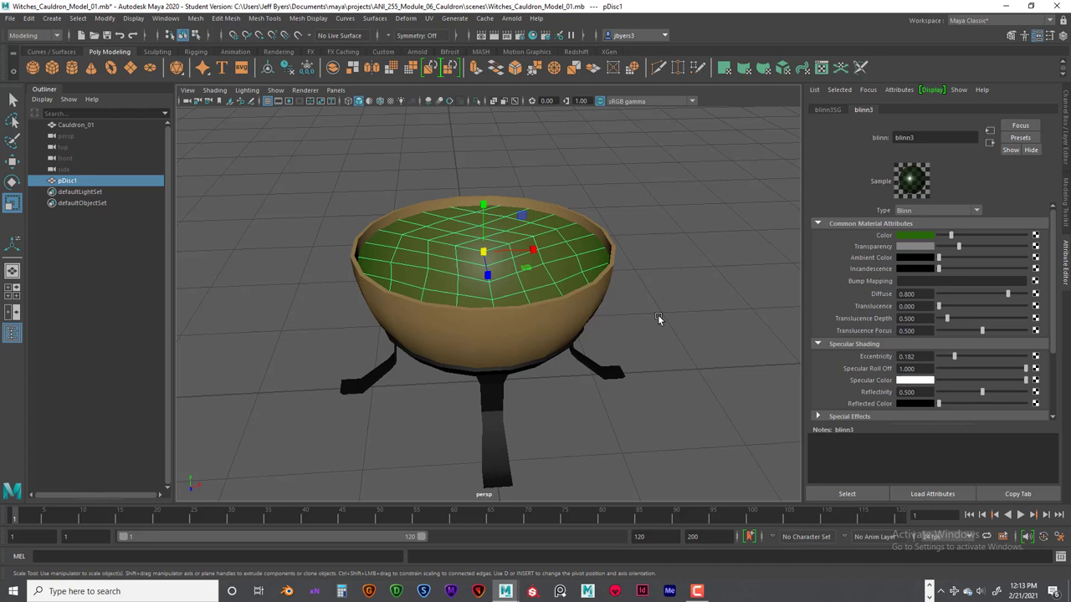
Step: Rename the Blinn material to Soup_TX
double_click(904, 137)
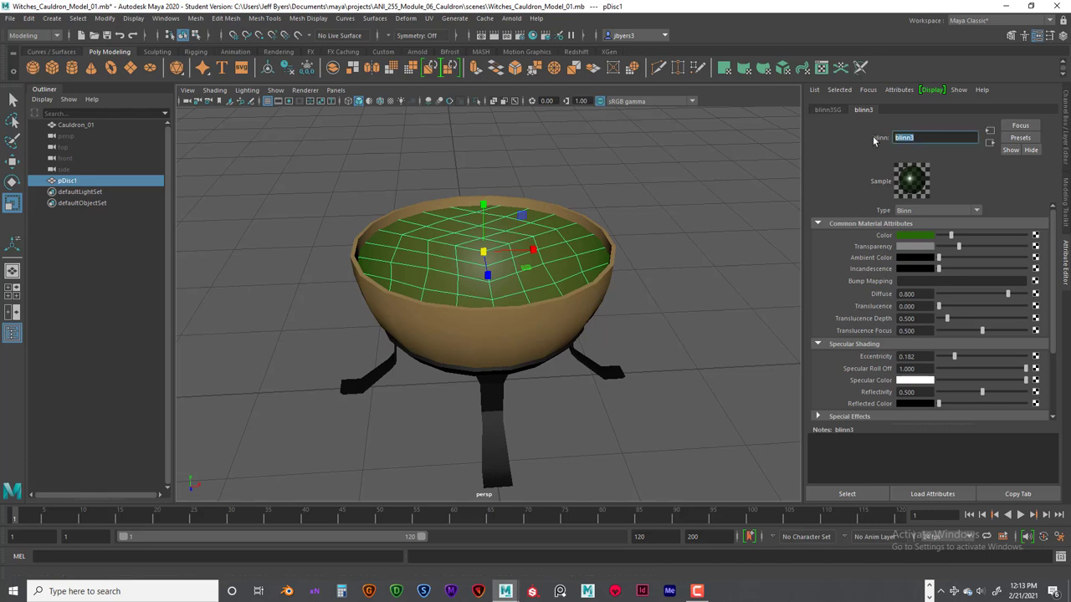
type("s")
key("Return")
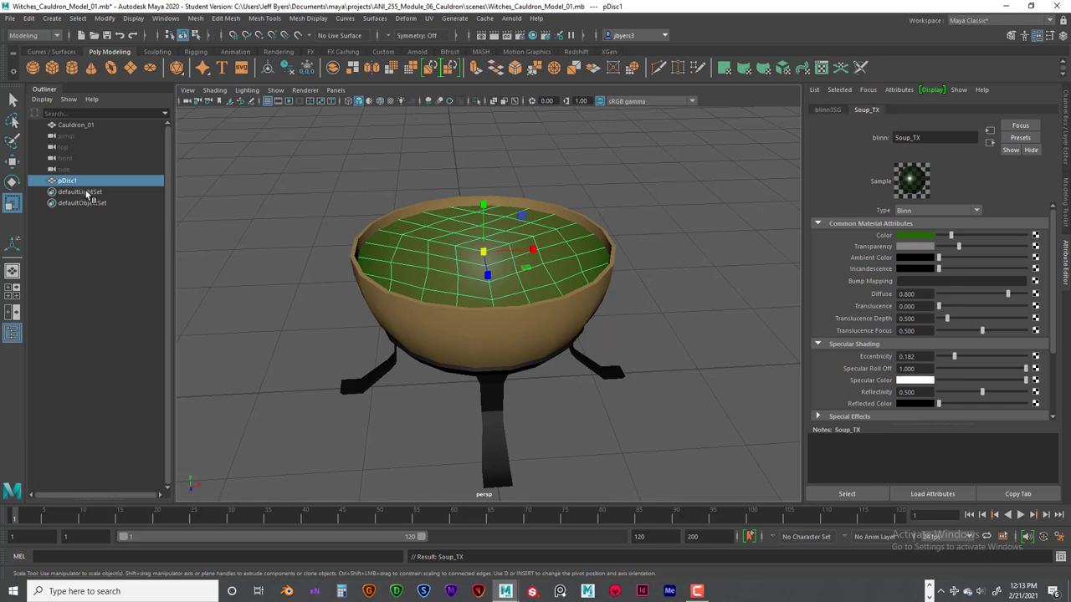
Step: Rename the disc pDisc1 to Water in the Outliner and deselect it
double_click(69, 181)
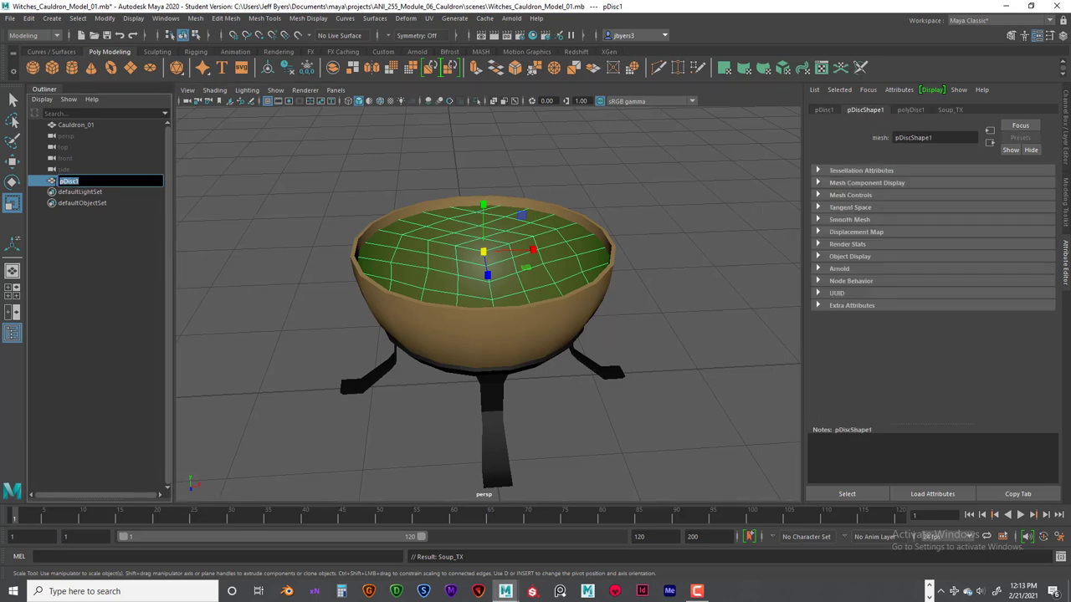
type("Water")
key("Return")
left_click(410, 159)
left_click_drag(655, 265, 649, 264, "alt")
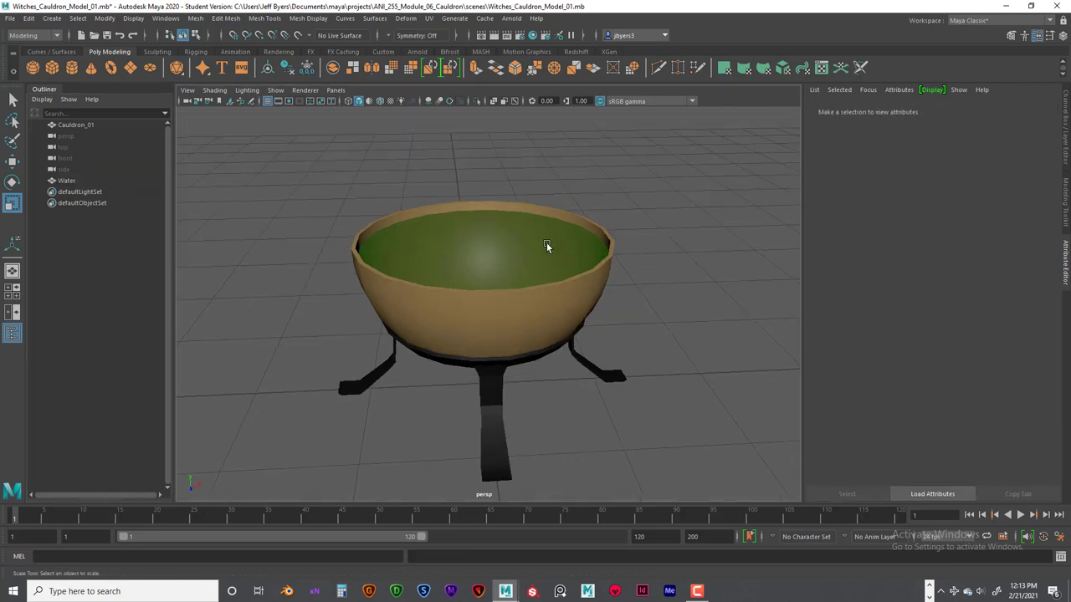
Step: Create a second polygon disc, raise it to Translate Y 1.390, and scale it to 0.871
left_click(546, 241)
left_click(621, 263)
left_click(153, 70)
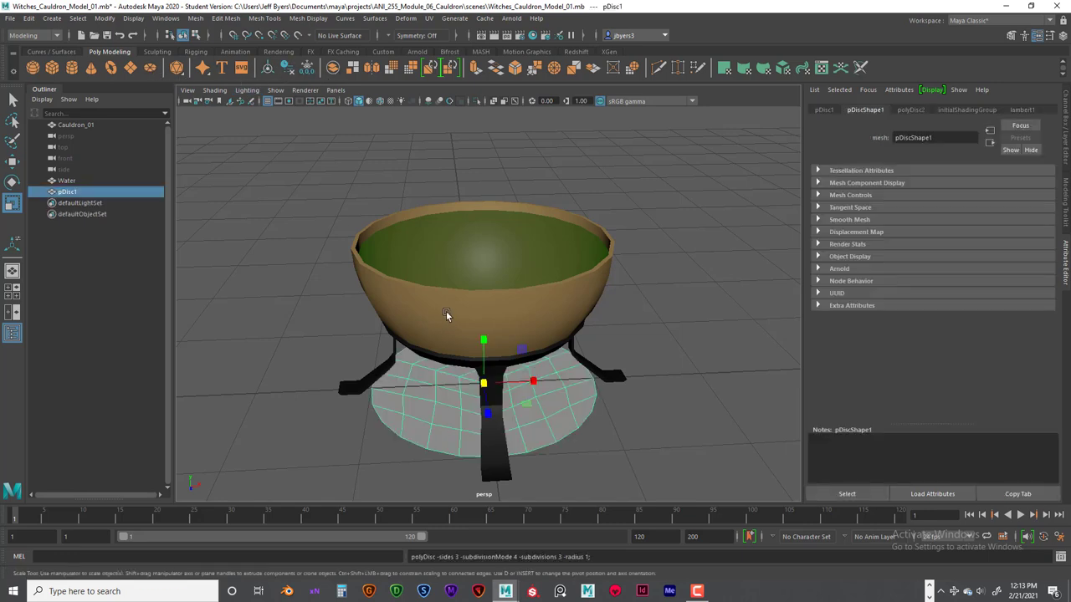
key("w")
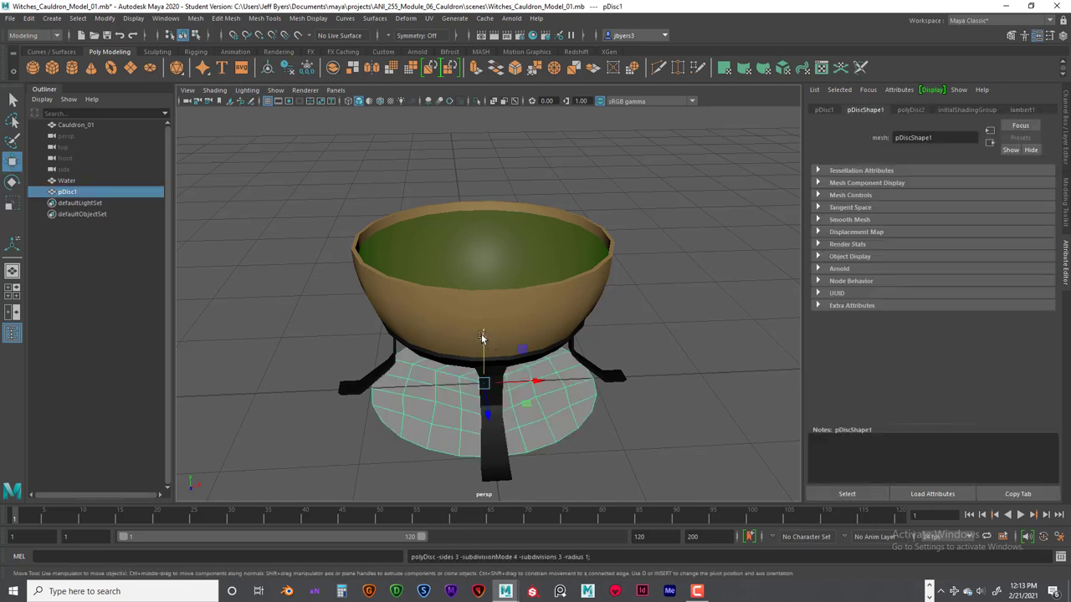
left_click_drag(489, 349, 483, 189)
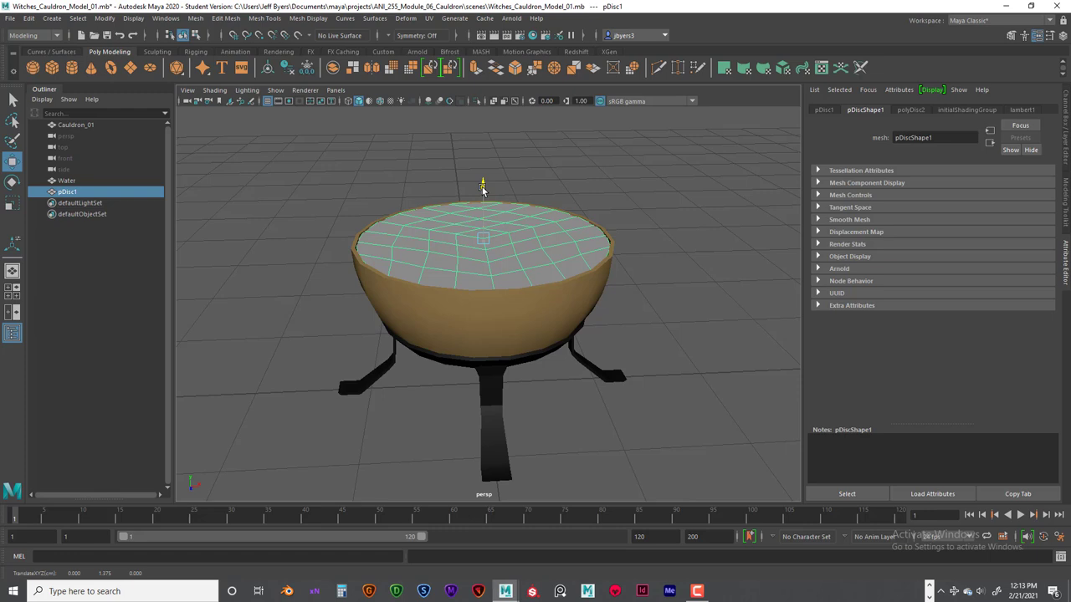
key("r")
left_click_drag(484, 240, 448, 242)
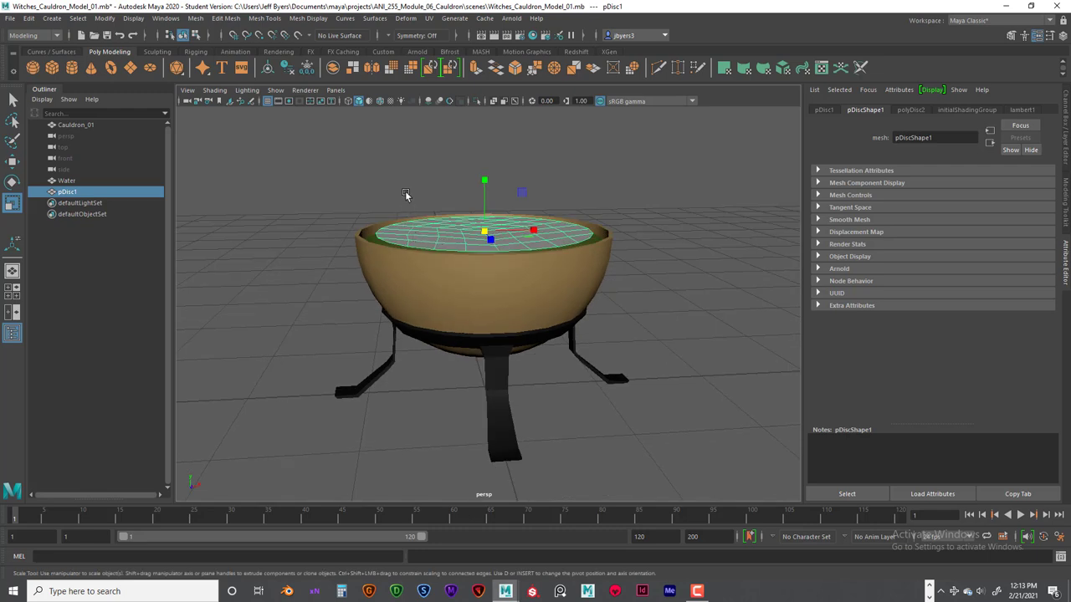
left_click_drag(529, 219, 545, 231, "alt")
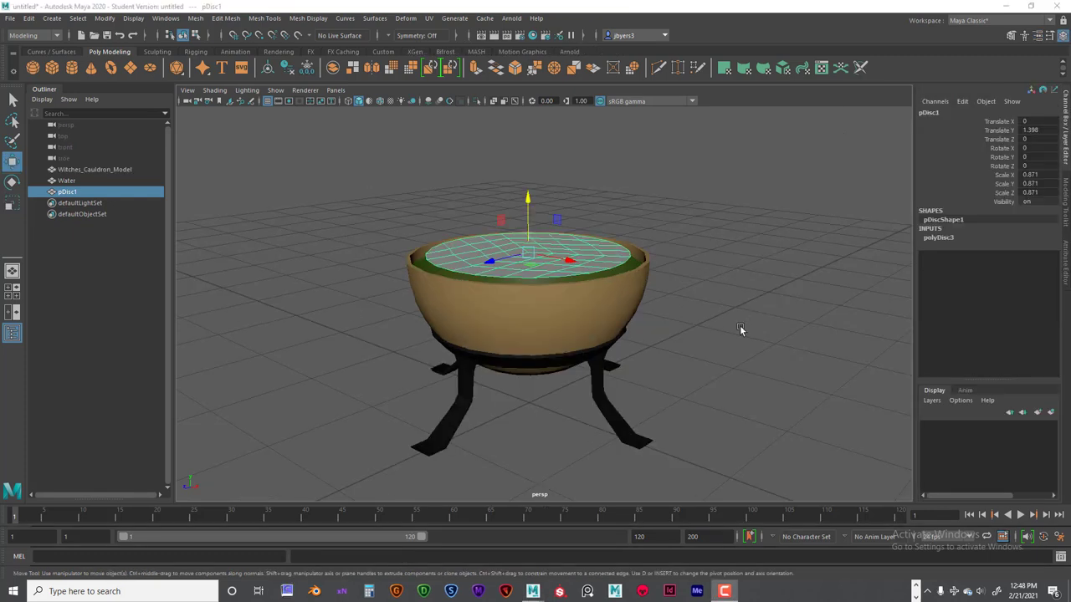
Step: Rename the second disc to Steam_Disc in the Outliner
double_click(70, 192)
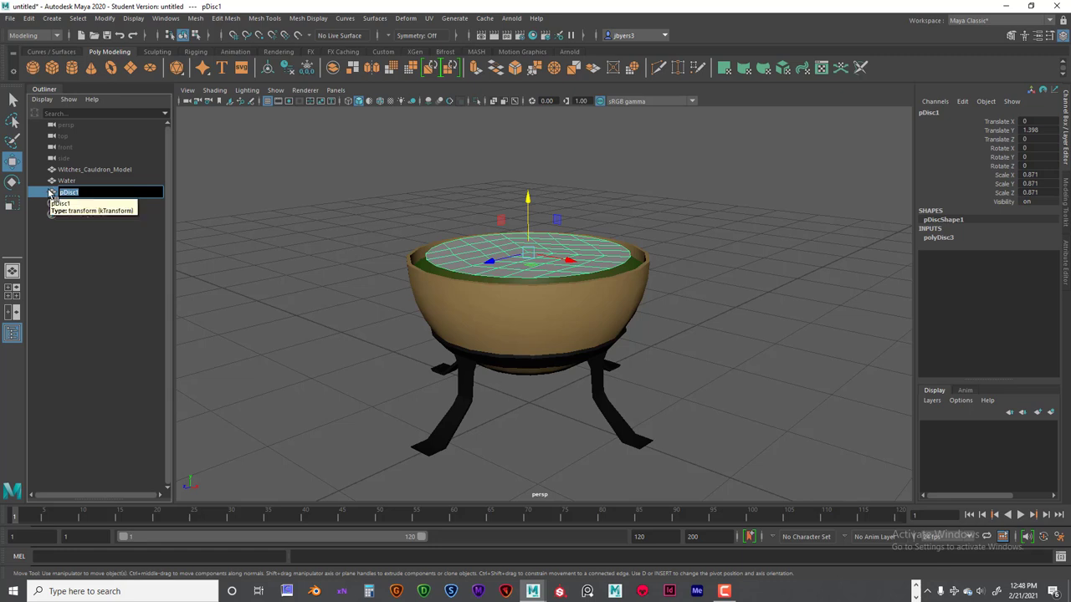
type("Steam_")
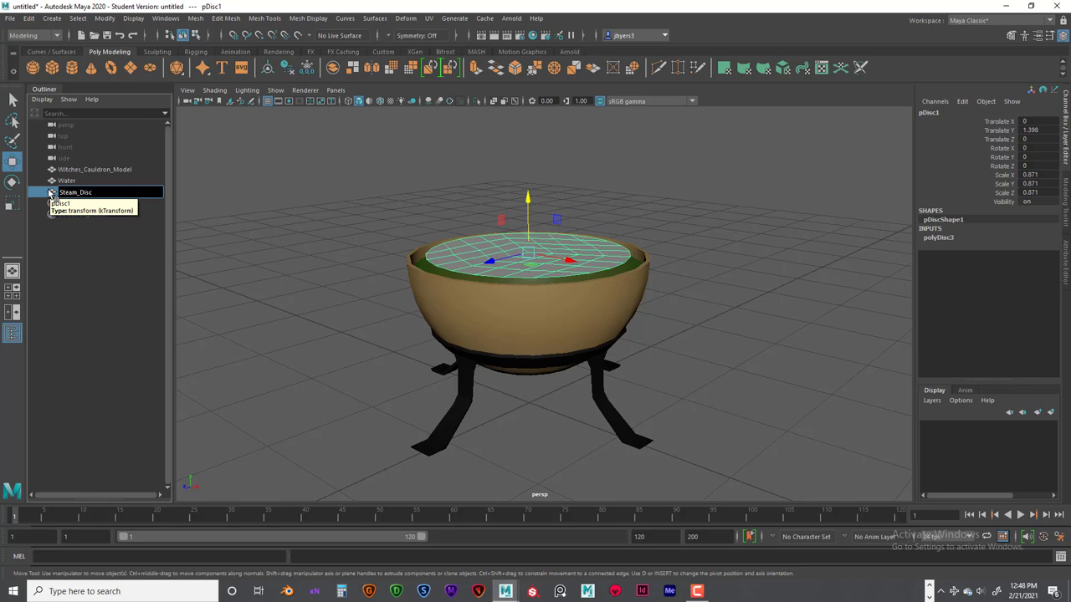
key("Return")
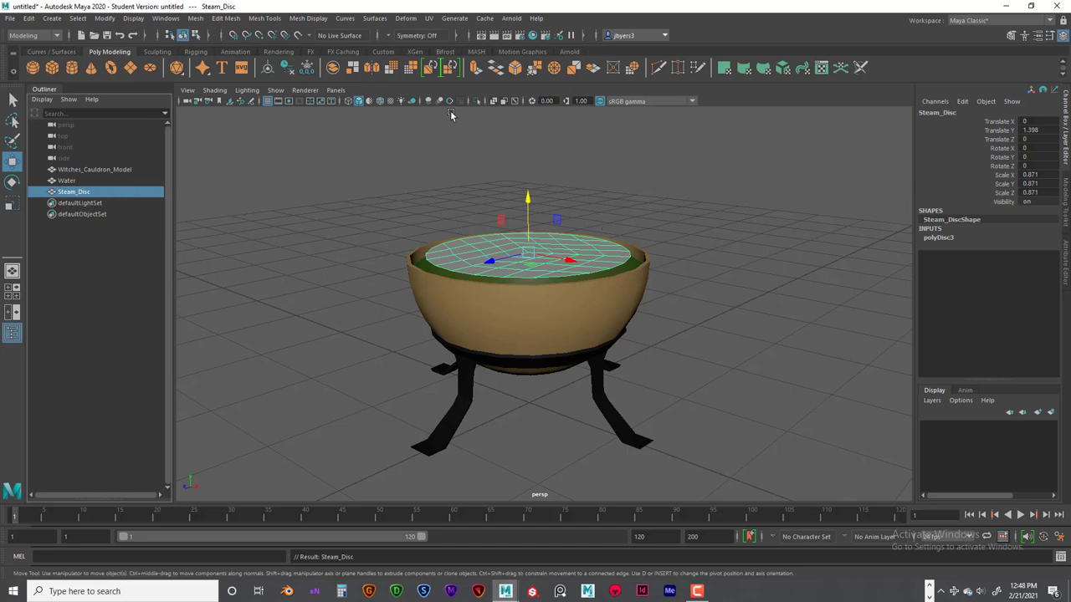
Step: Delete Steam_Disc's construction history and freeze its transformations
left_click(287, 69)
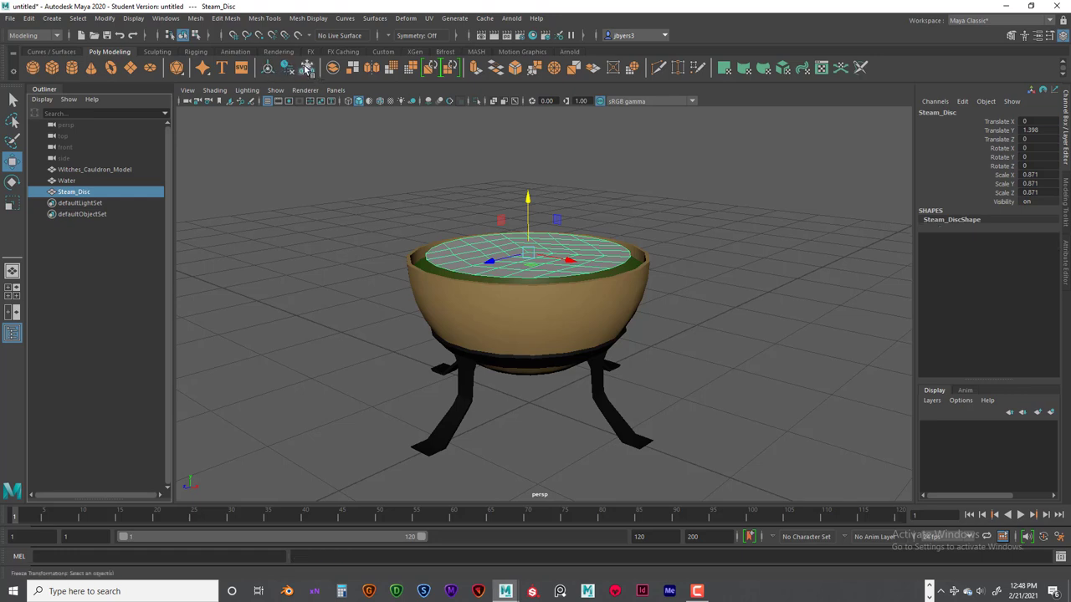
left_click(307, 68)
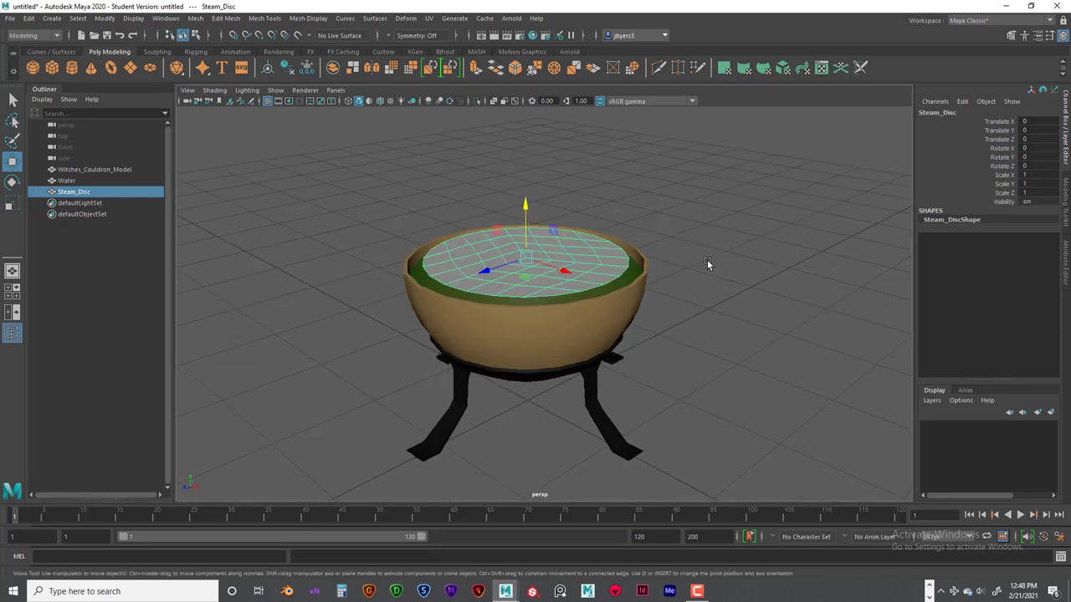
mouse_move(706, 259)
left_mouse_down("alt")
mouse_move(686, 244)
mouse_move(700, 241)
left_mouse_up("alt")
scroll(699, 241, "down", 2)
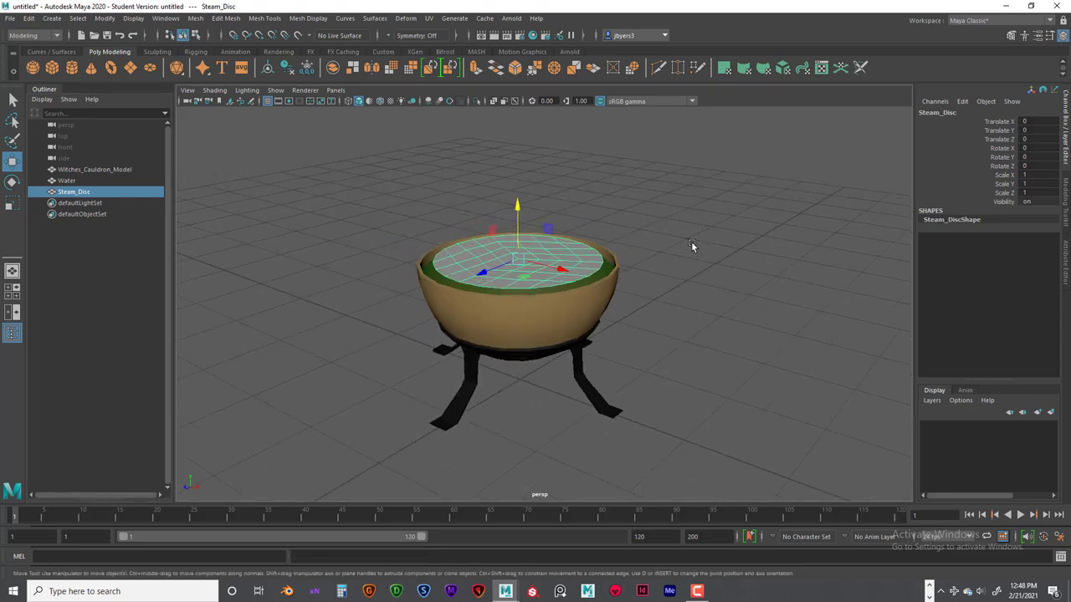
key("space")
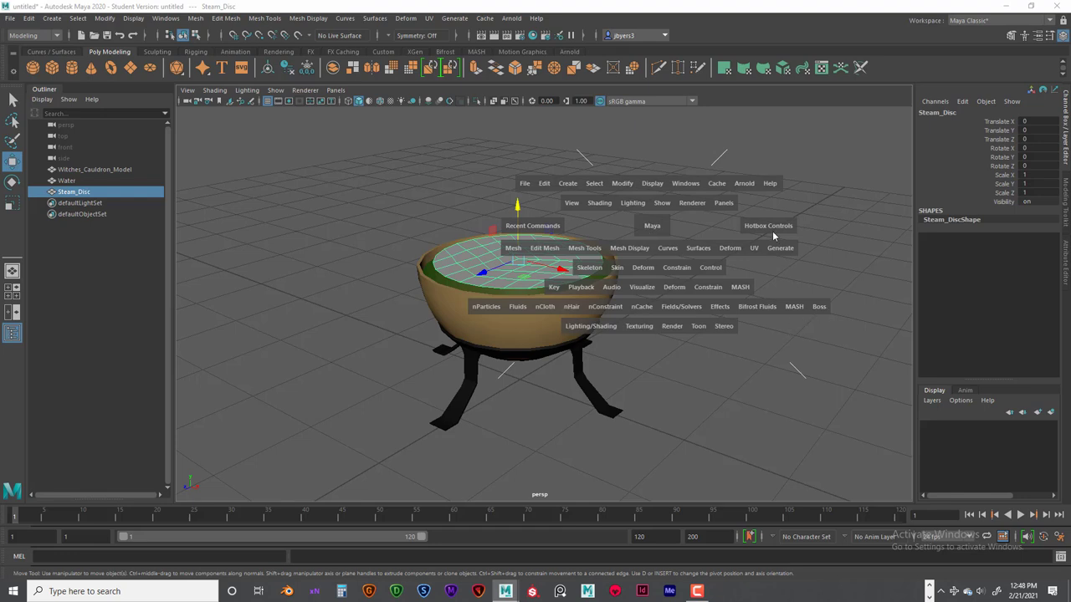
Step: Add a Legacy Emit from Object emitter to Steam_Disc with reset settings and Surface type
left_click_drag(771, 229, 777, 286)
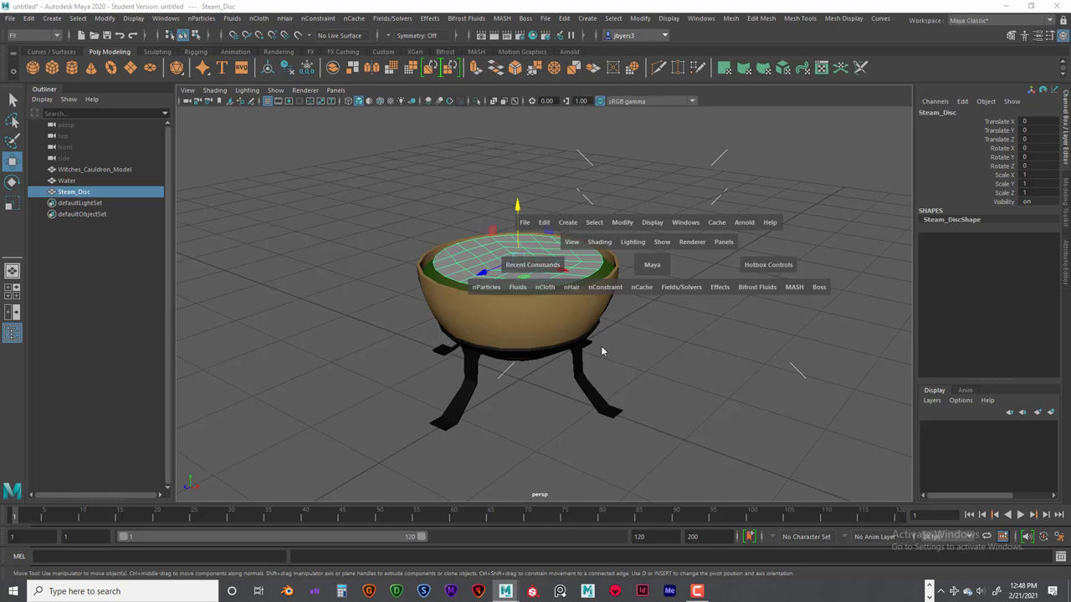
left_click(491, 289)
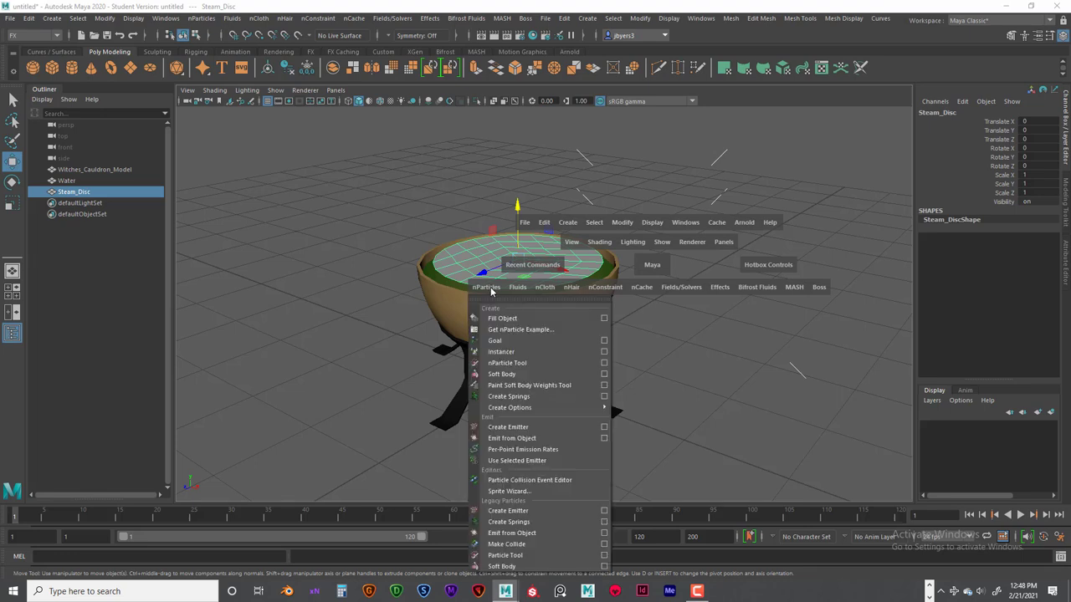
left_click(605, 533)
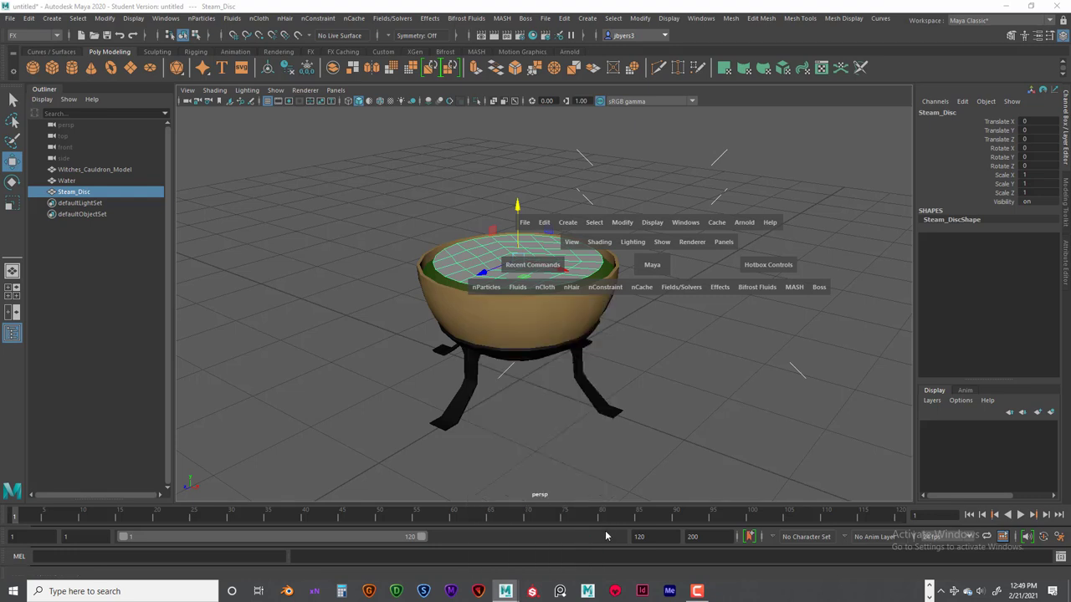
left_click(368, 215)
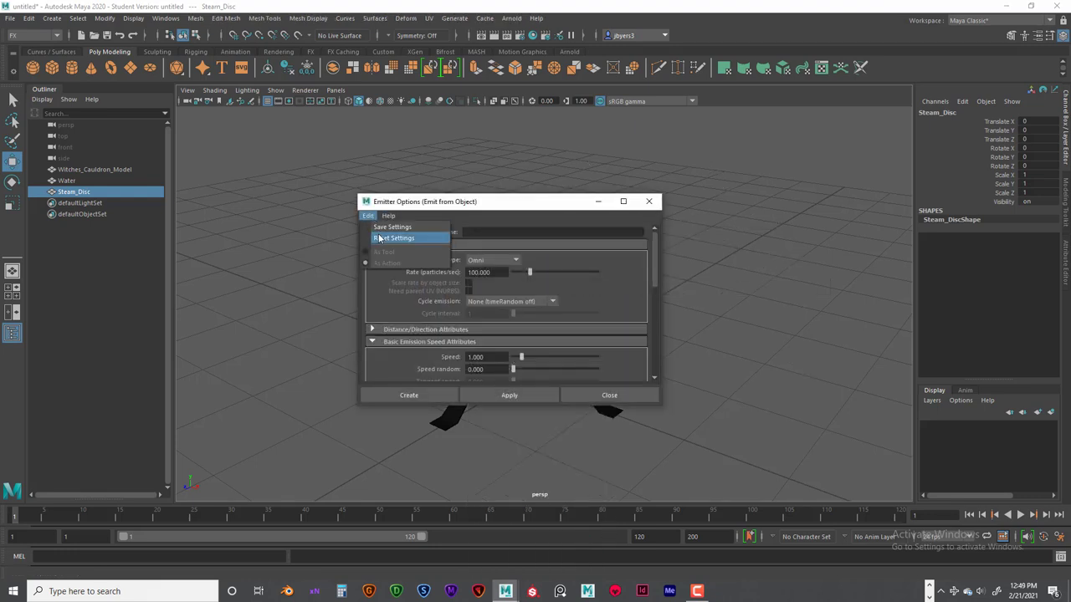
left_click(393, 241)
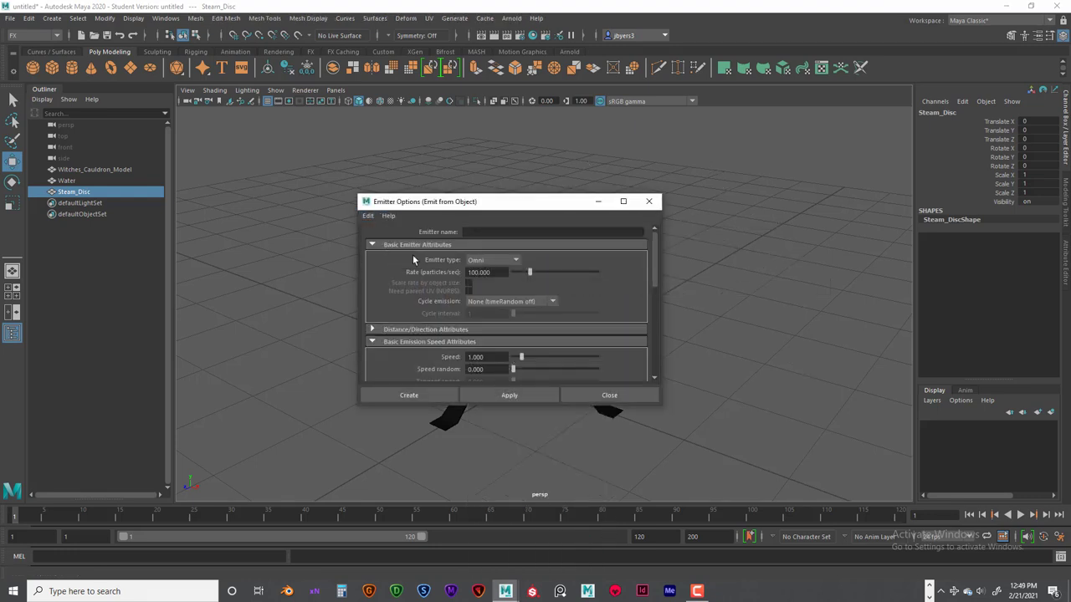
left_click(514, 262)
left_click(490, 294)
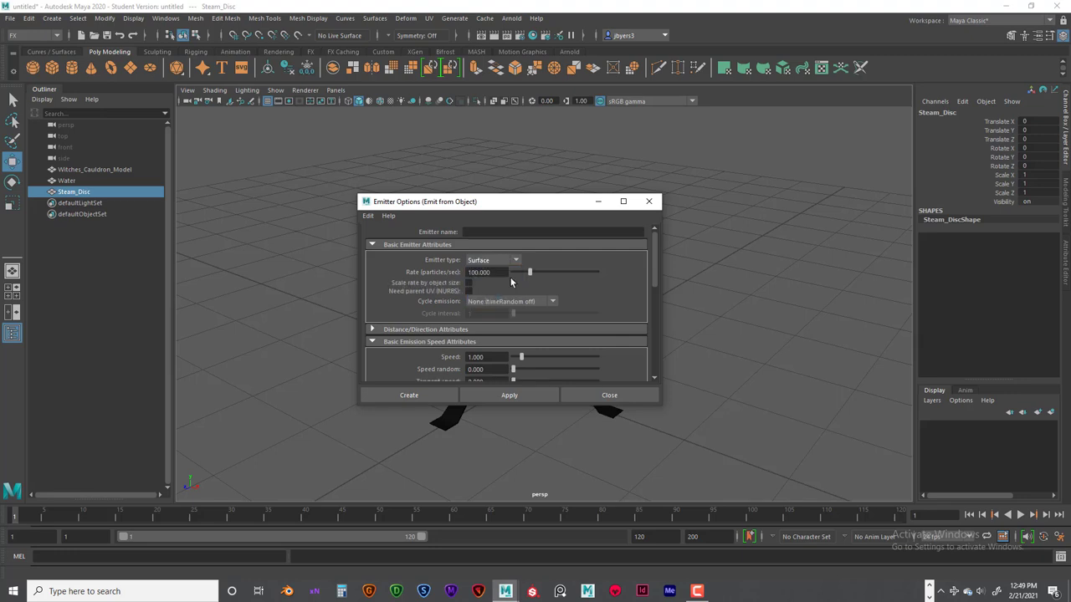
left_click(408, 394)
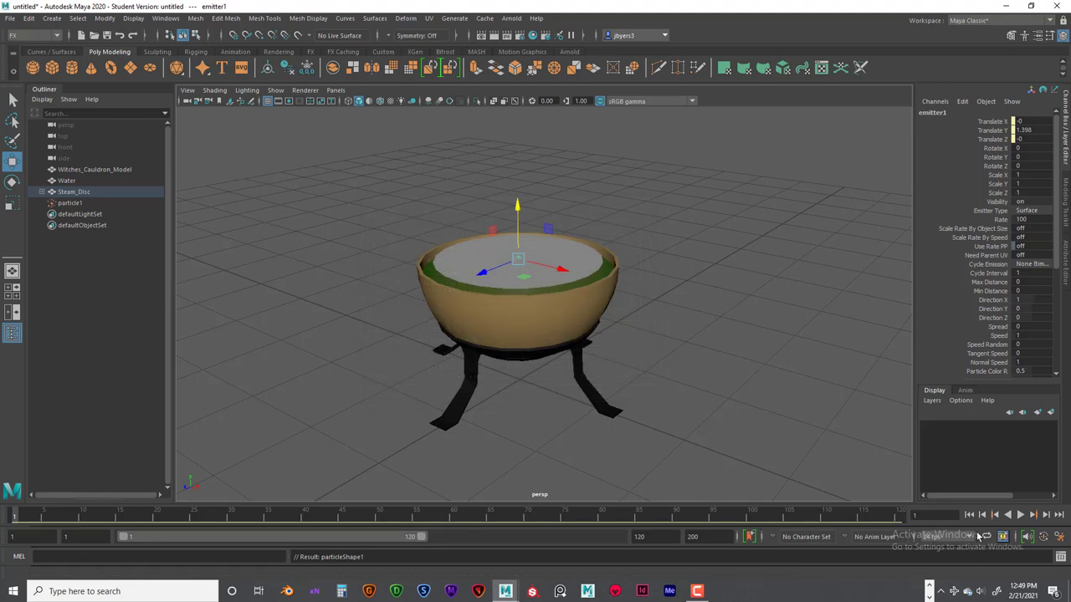
left_click(1019, 515)
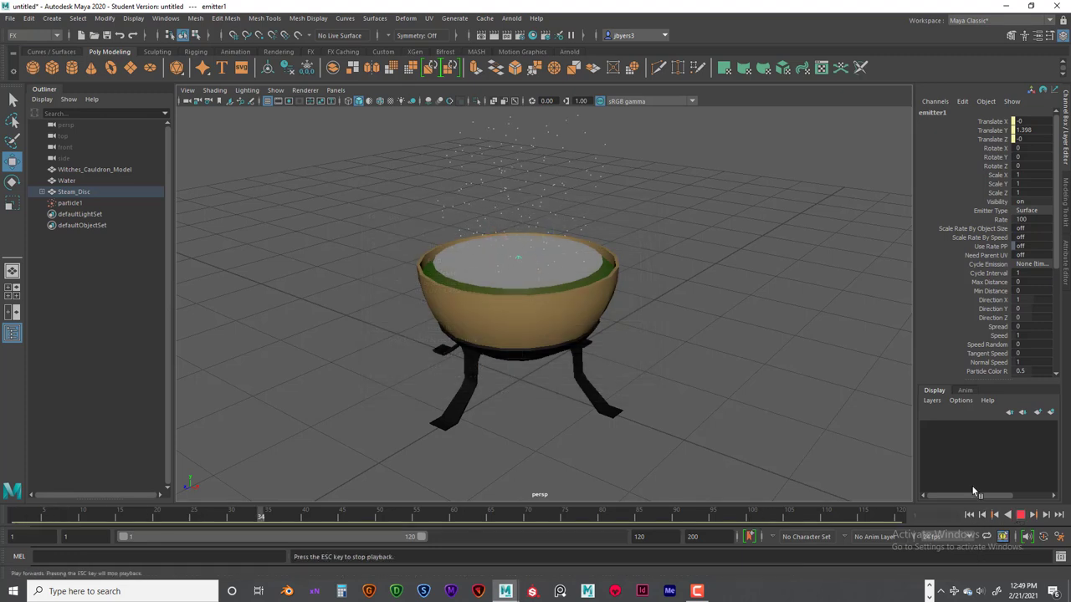
scroll(724, 392, "down", 3)
left_click_drag(715, 405, 681, 441, "alt")
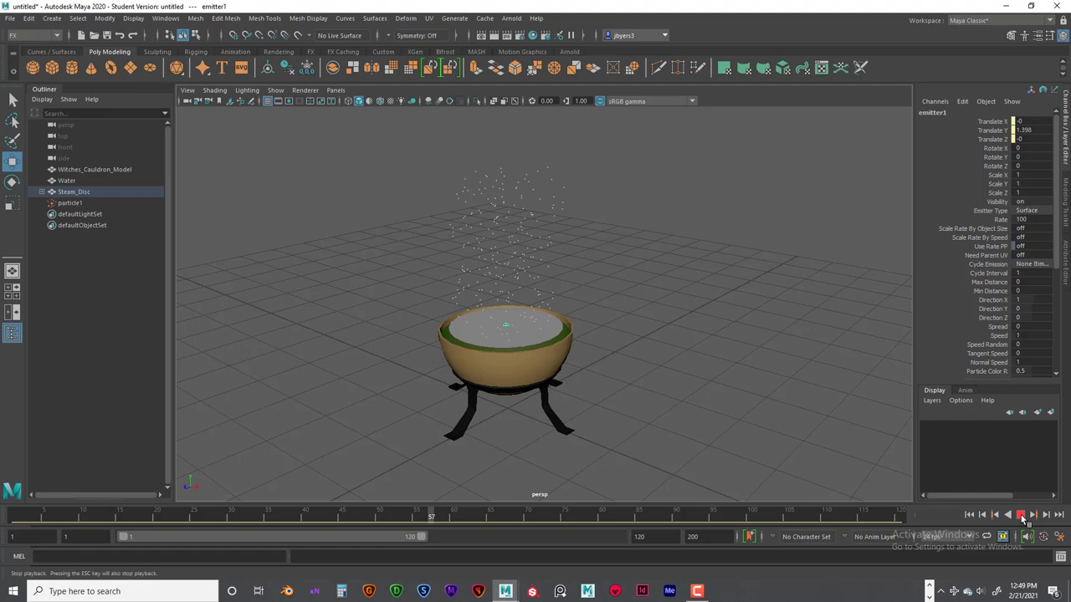
left_click(1021, 515)
left_click(968, 515)
left_click_drag(645, 375, 645, 387, "alt")
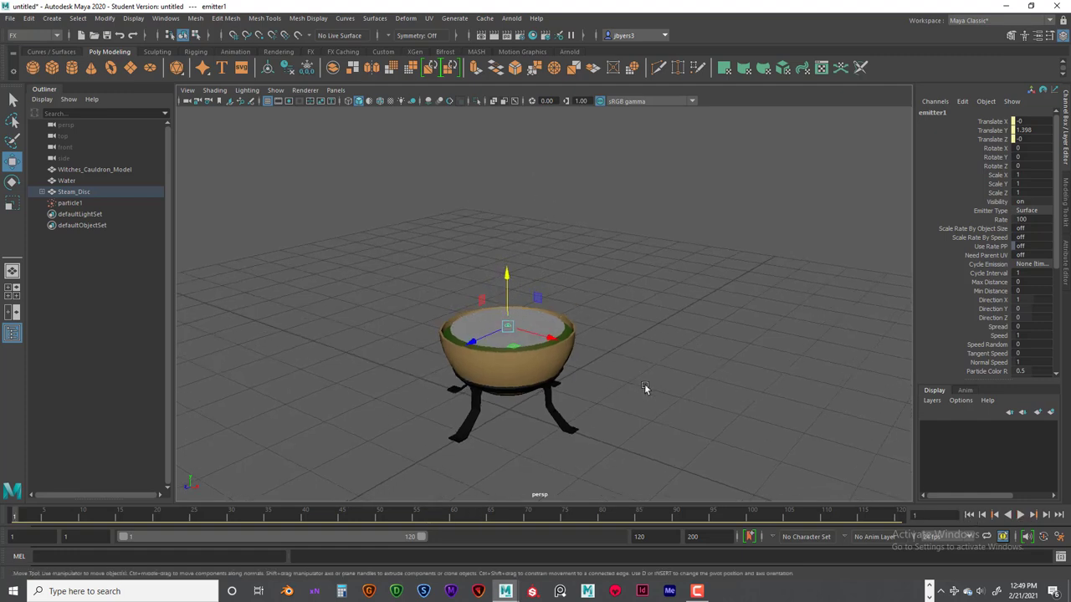
Step: Expand Steam_Disc in the Outliner and inspect emitter1 and particle1 in the Channel Box
left_click(42, 195)
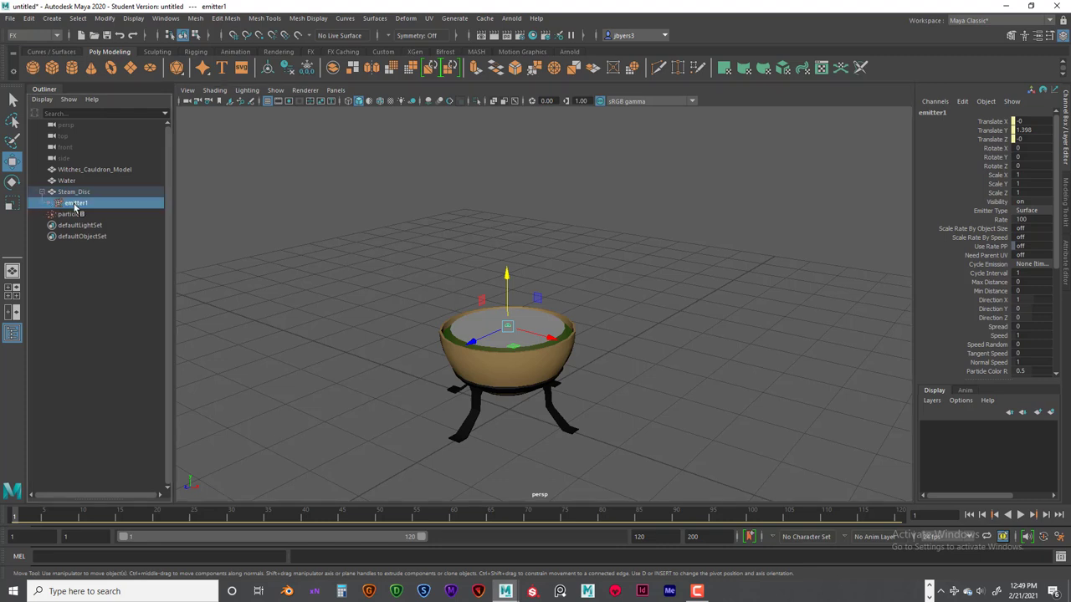
left_click_drag(74, 215, 77, 206)
left_click(76, 207)
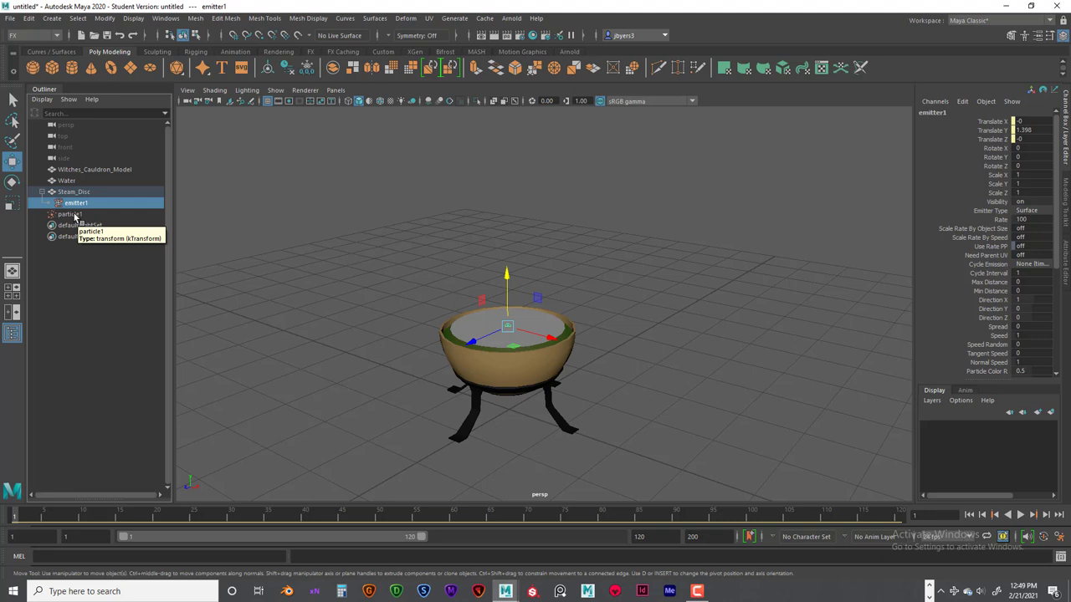
left_click(75, 214)
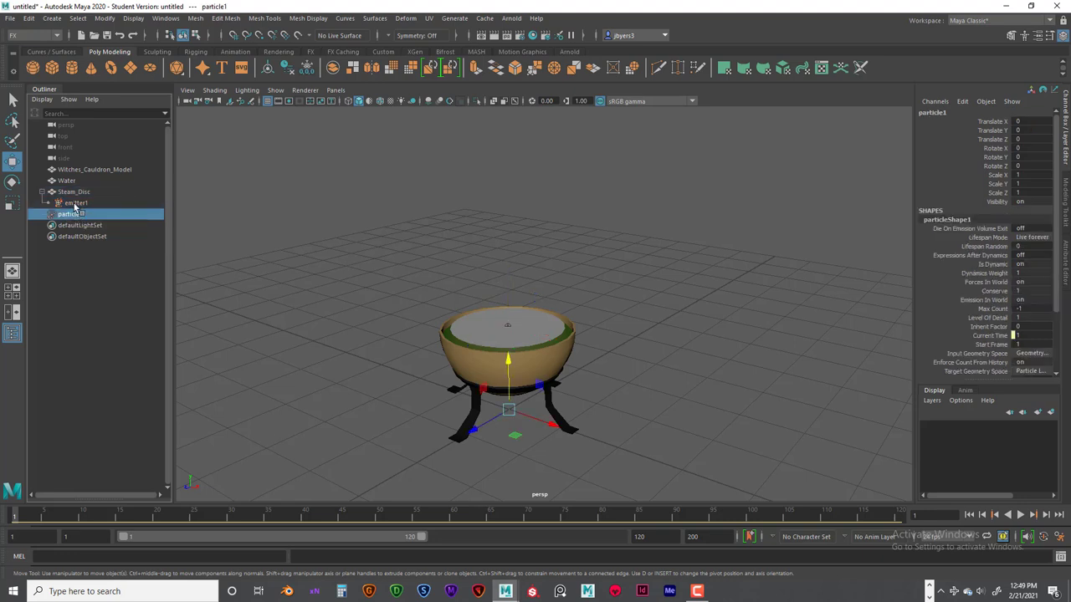
left_click(76, 205)
left_click(74, 215)
left_click(74, 205)
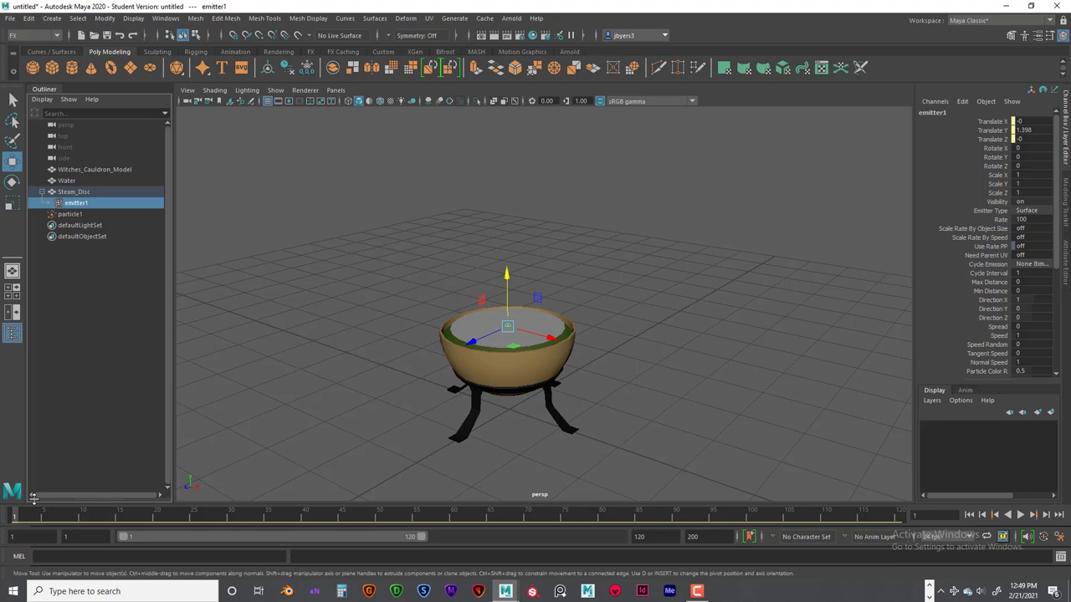
Step: Preview the steam simulation and extend the playback end frame to 200
key("alt+v")
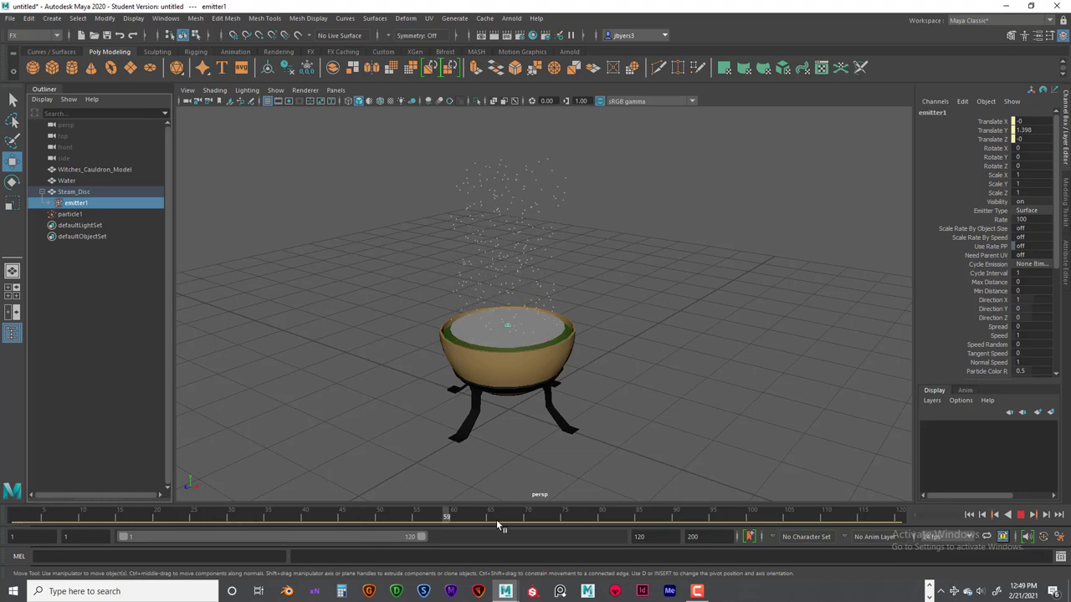
left_click_drag(496, 519, 580, 517)
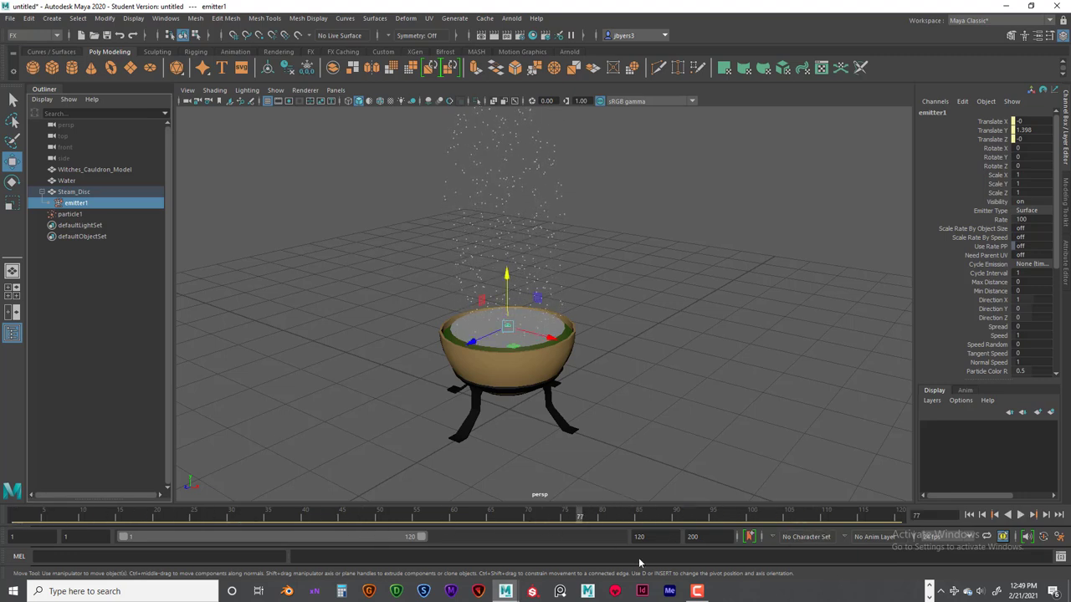
left_click(644, 537)
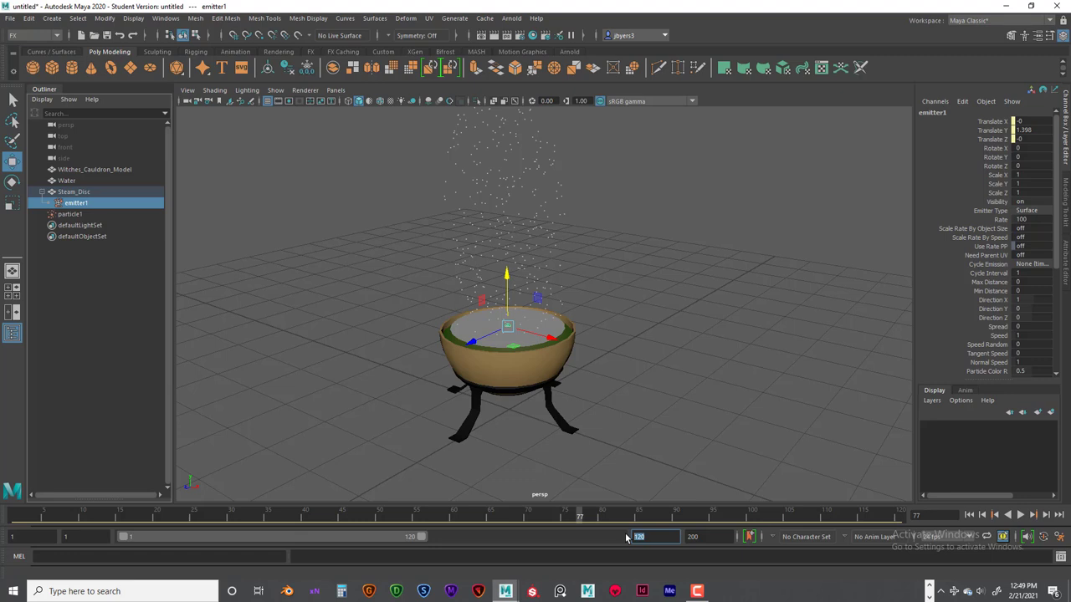
key("Return")
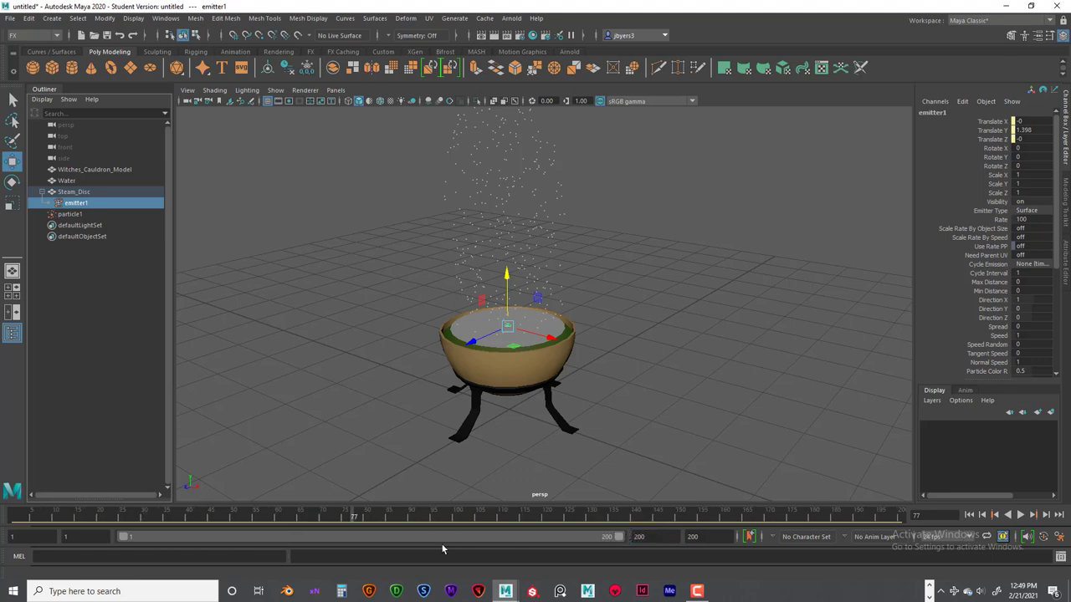
key("alt+v")
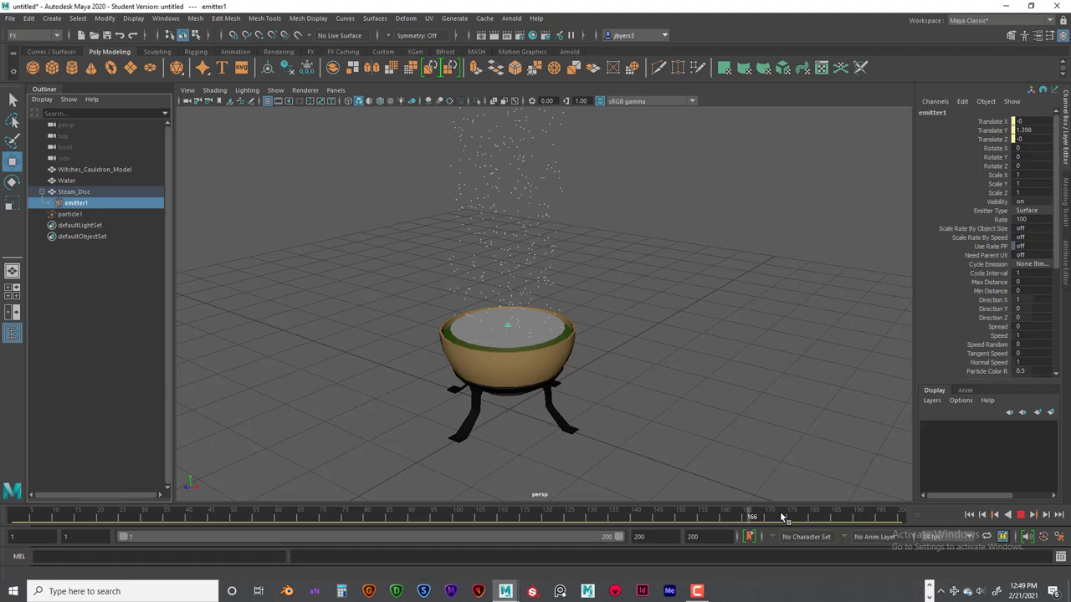
left_click(683, 517)
Step: Set the playback end frame to 400 and play back the steam particles
left_click(640, 536)
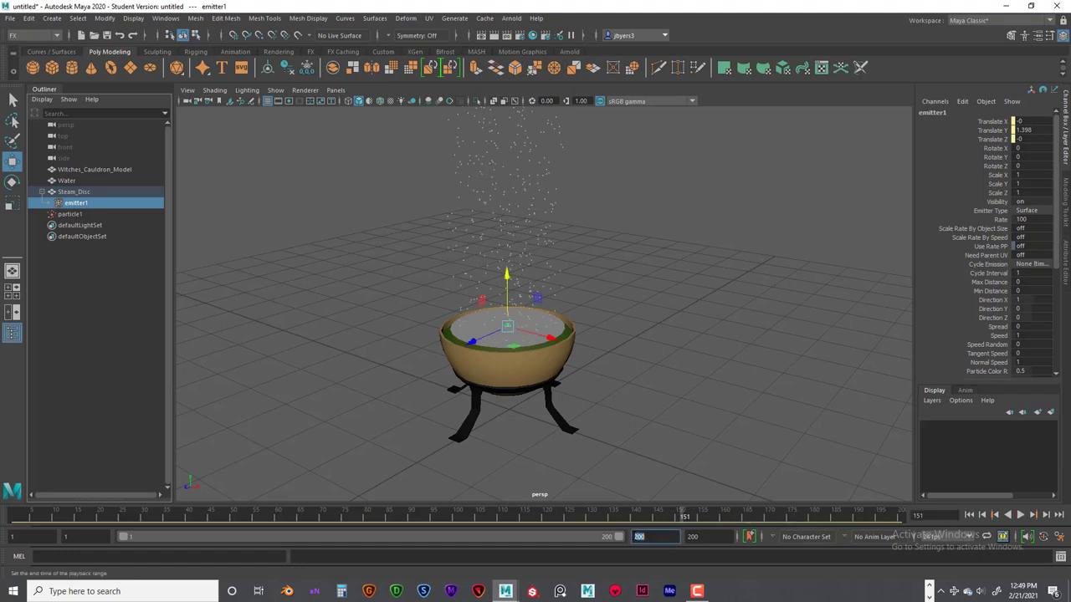
type("4")
key("Return")
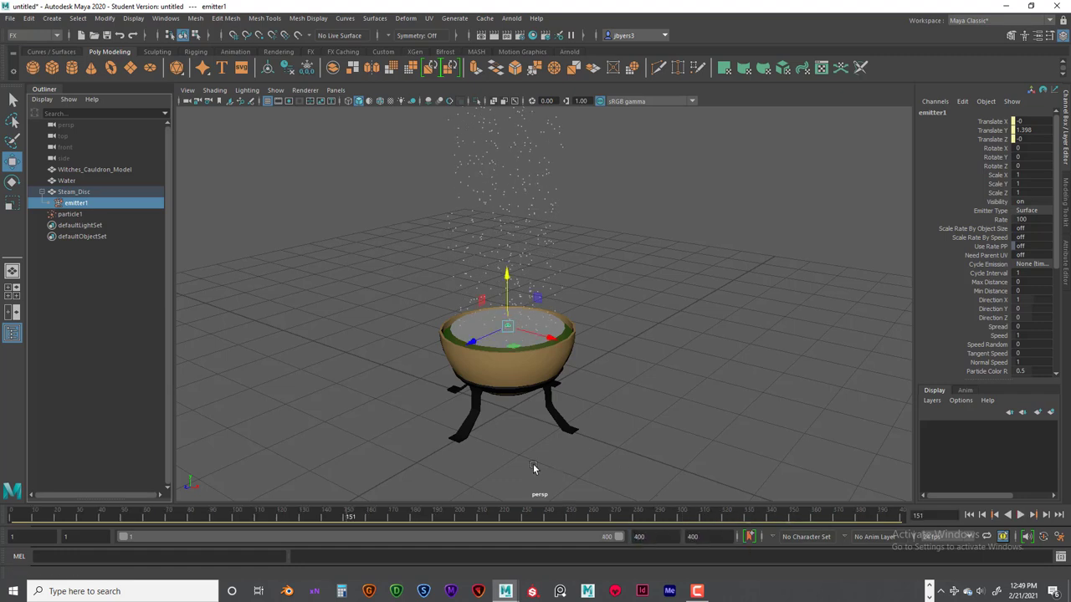
key("alt+v")
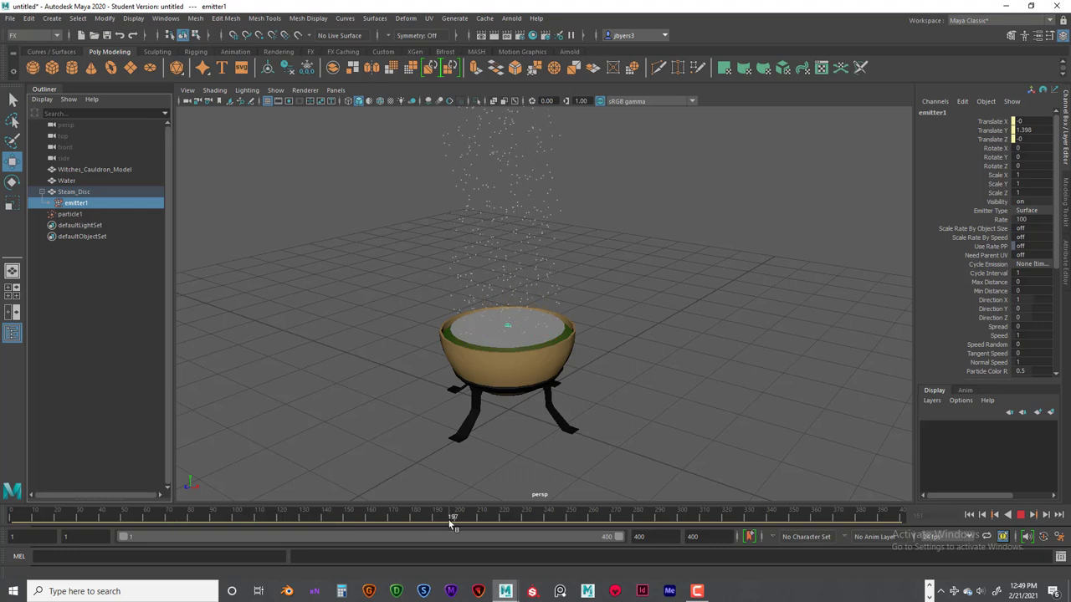
mouse_move(444, 520)
left_mouse_down()
mouse_move(412, 521)
mouse_move(455, 519)
left_mouse_up()
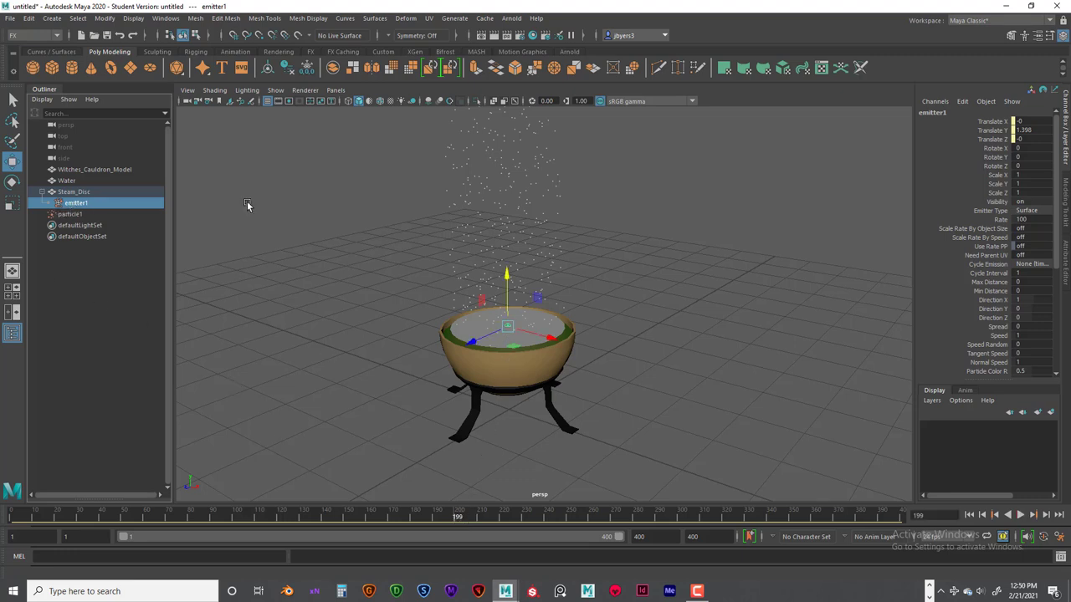
Step: Set emitter1's Rate to 0 in the Channel Box
left_click(1011, 220)
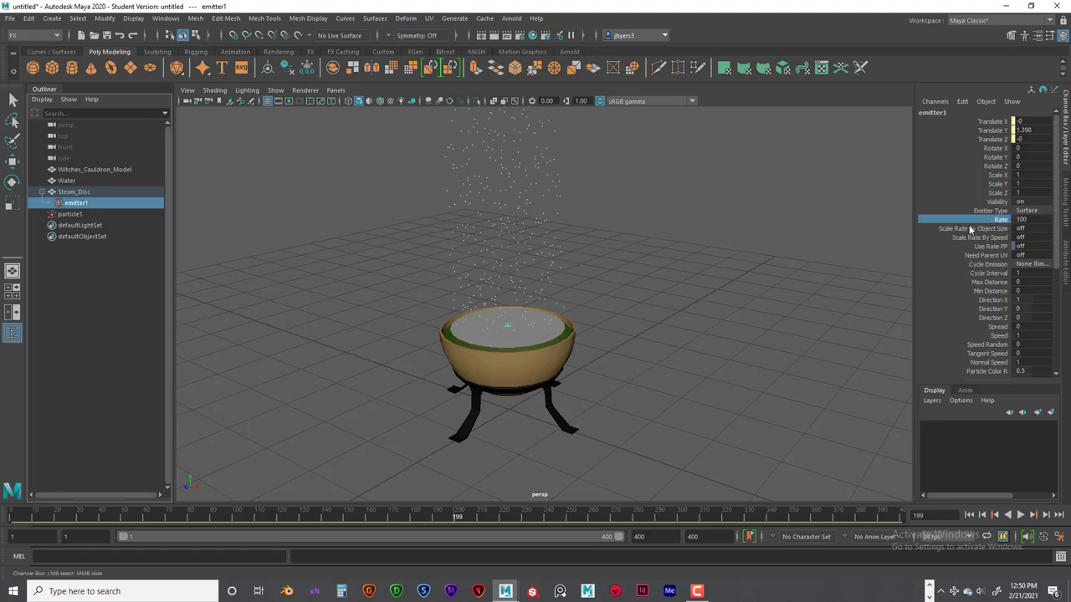
right_click(999, 222)
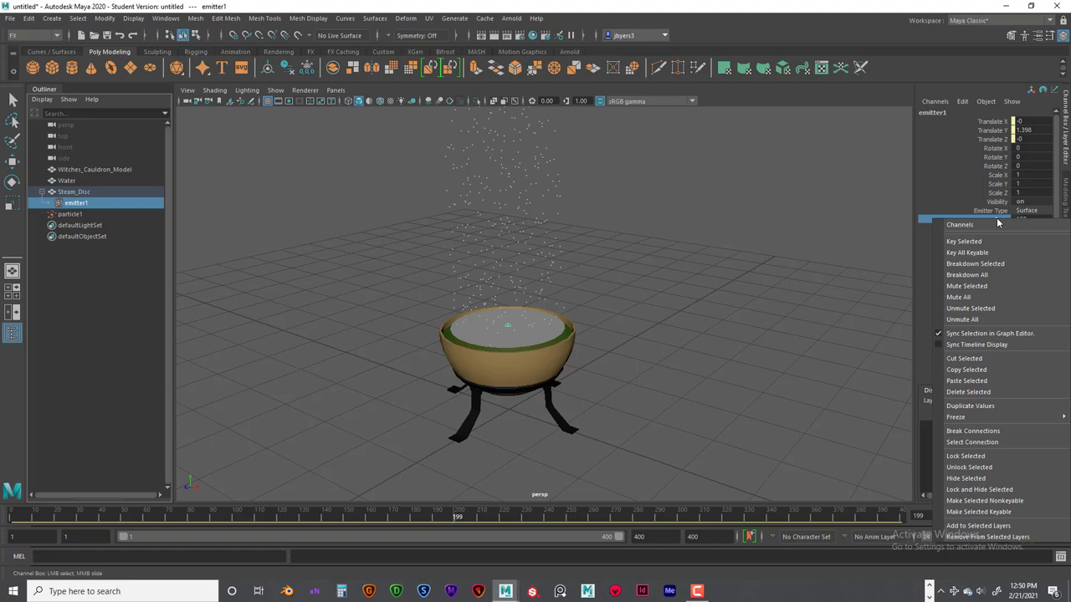
left_click(975, 241)
left_click(1026, 218)
left_click(1025, 218)
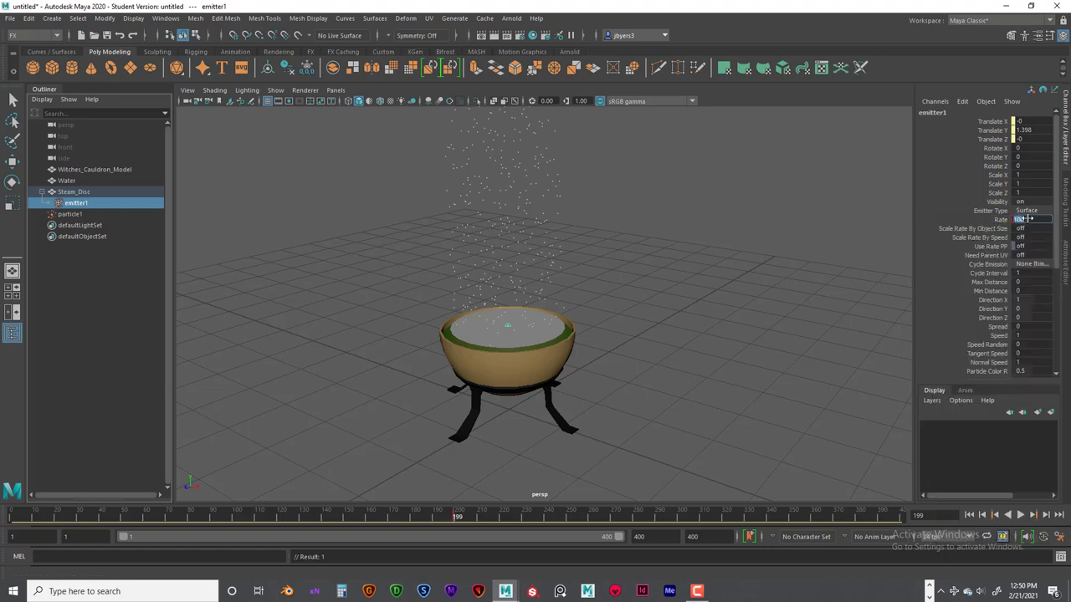
type("0")
key("Return")
Step: Key Rate at 0 on frame 199 and play back to confirm no steam appears
left_click(1001, 221)
right_click(1001, 223)
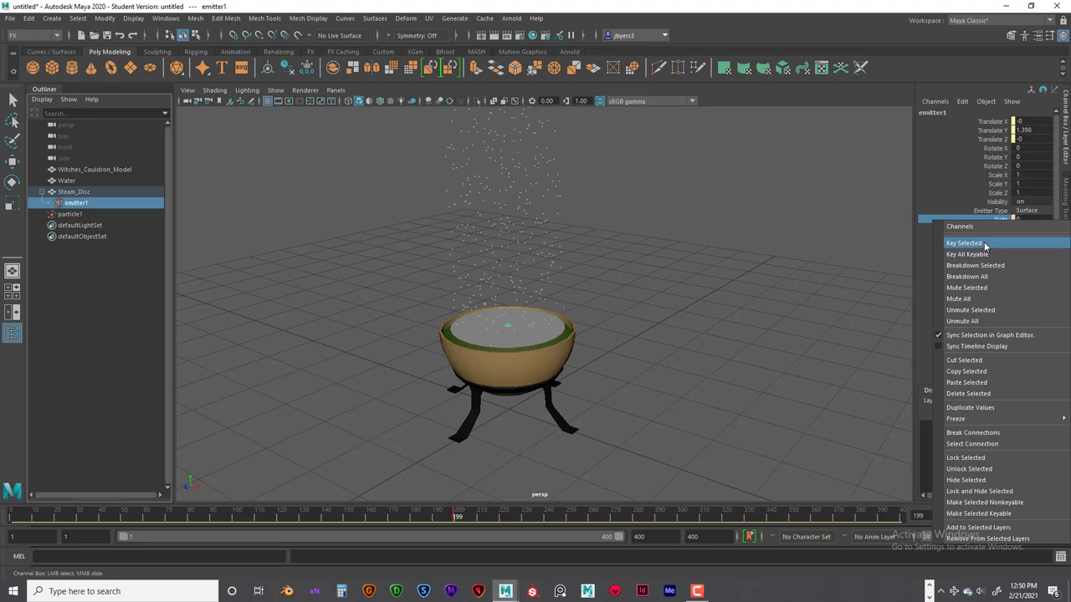
left_click(988, 242)
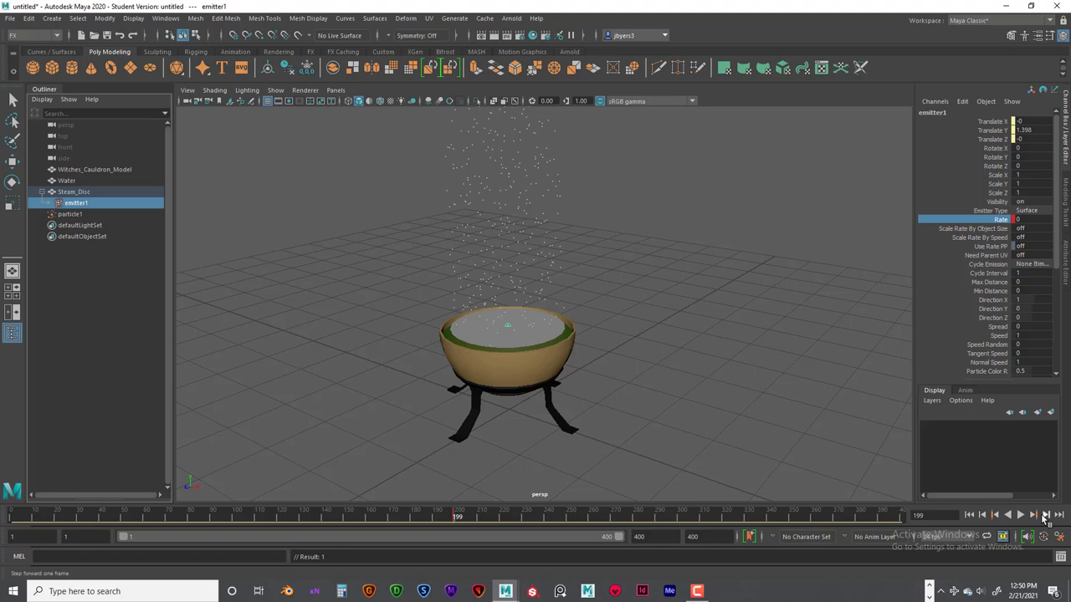
left_click_drag(455, 517, 423, 519)
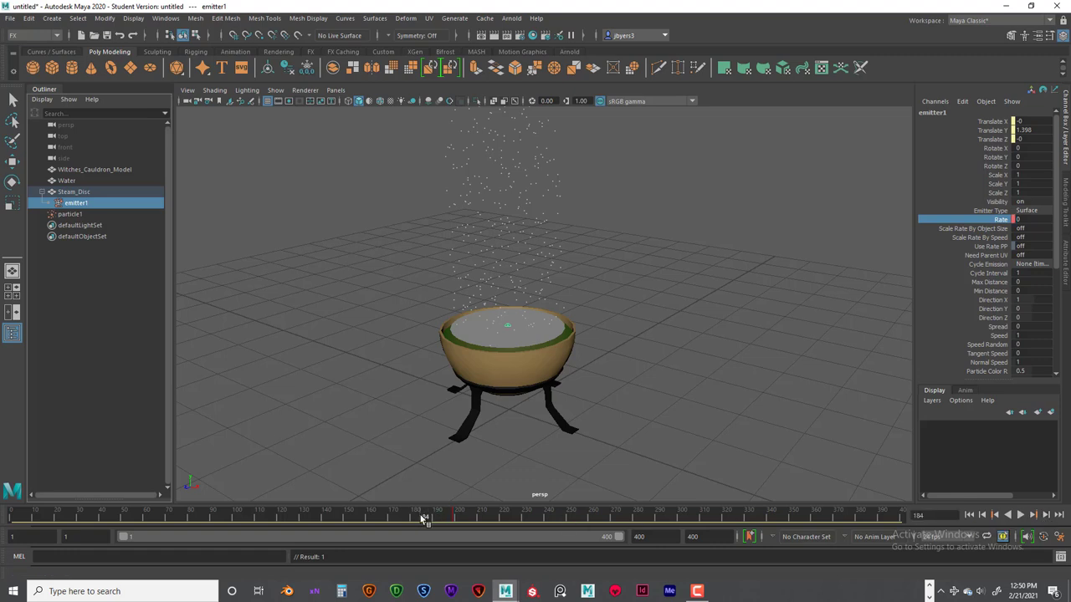
left_click(1020, 514)
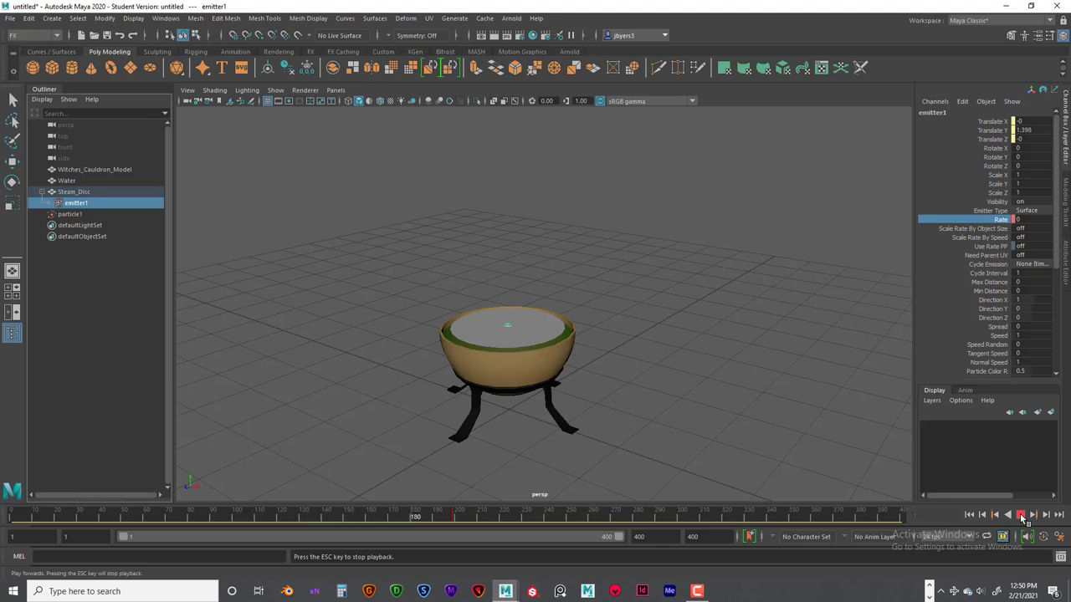
left_click(1022, 516)
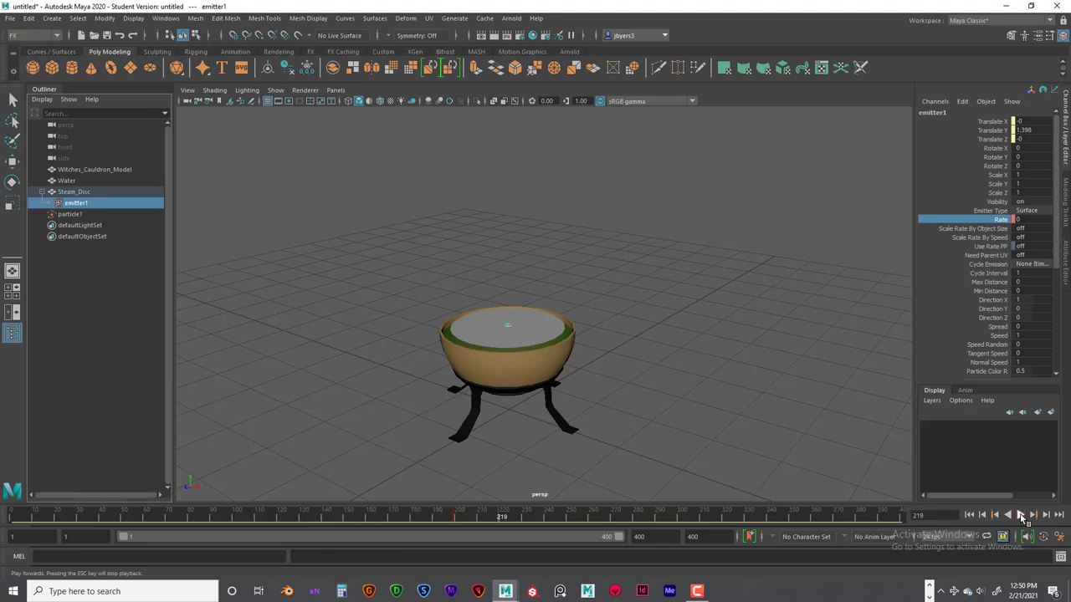
Step: Key the emitter's Rate at 25 on frame 200
left_click_drag(502, 517, 454, 523)
double_click(1022, 219)
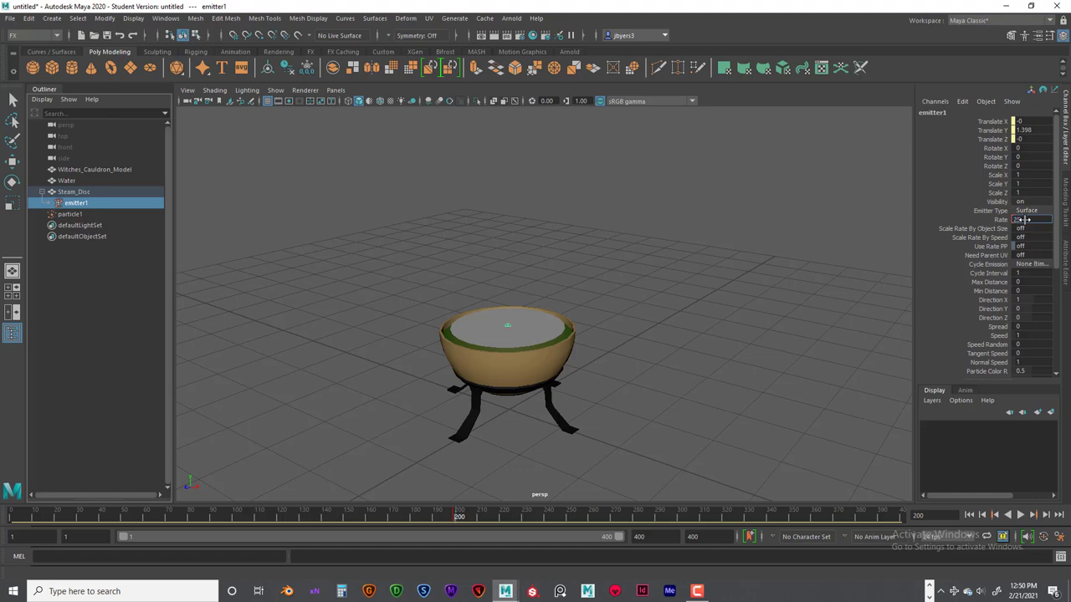
key("Return")
right_click(992, 226)
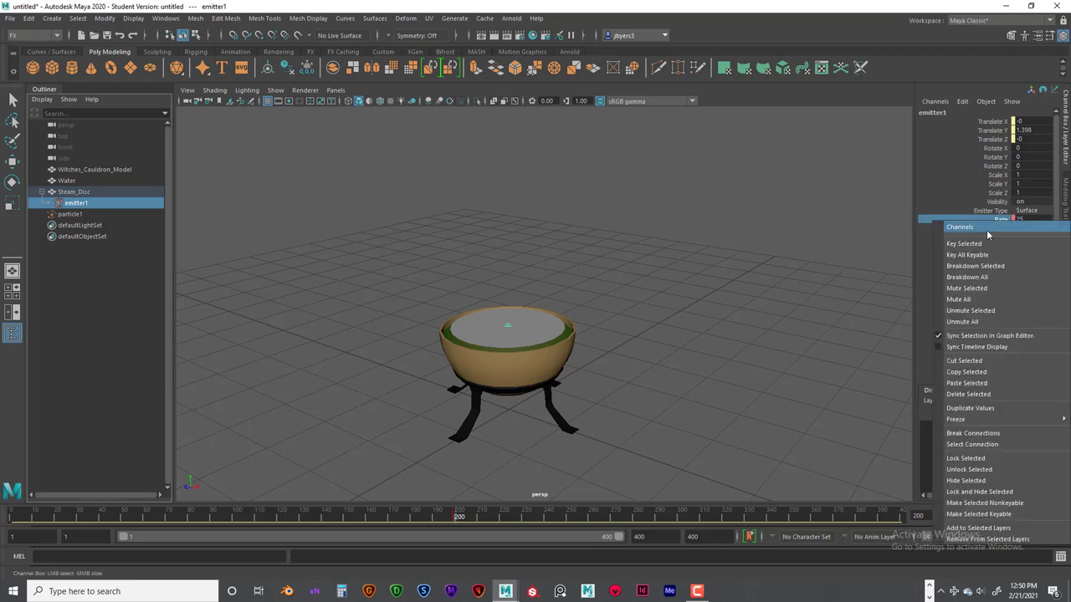
left_click(996, 242)
Step: Key Rate at 100 on frame 270 and play back to watch the steam build
left_click_drag(453, 519, 516, 515)
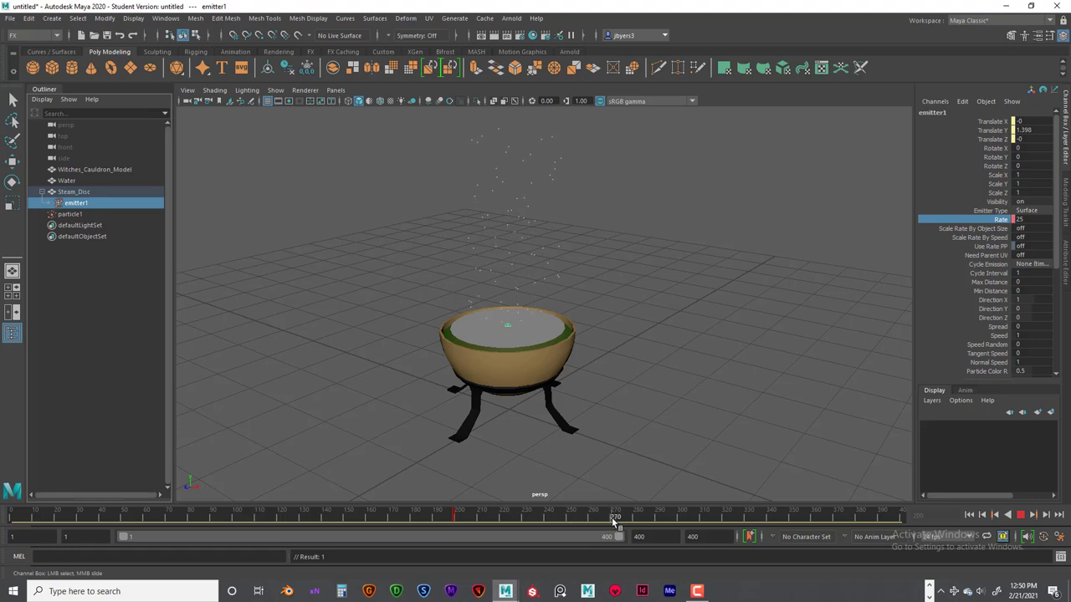
left_click_drag(615, 519, 615, 518)
double_click(1035, 220)
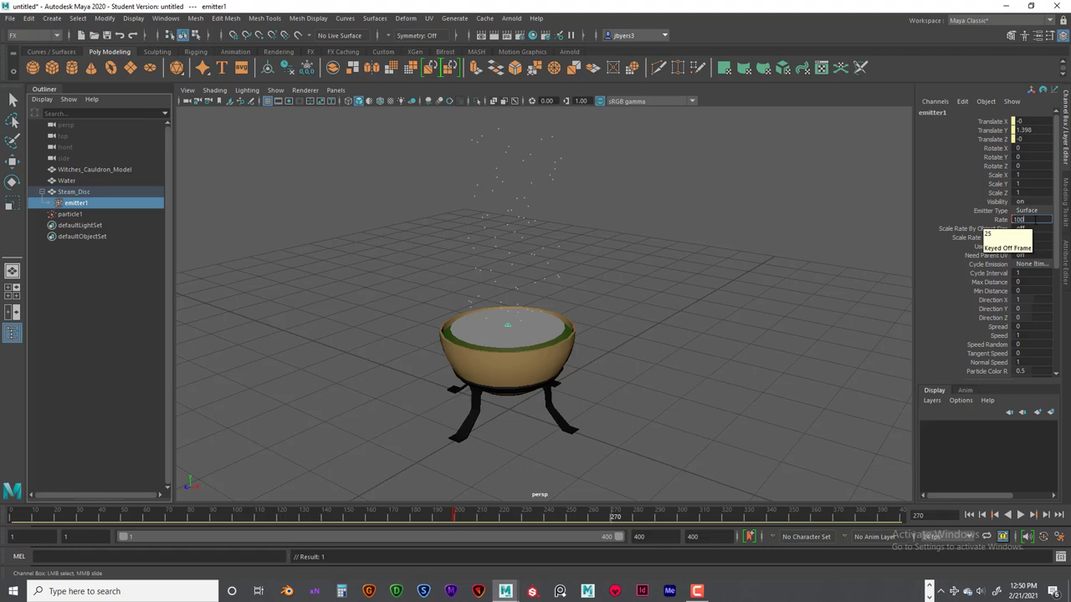
type("100")
key("Return")
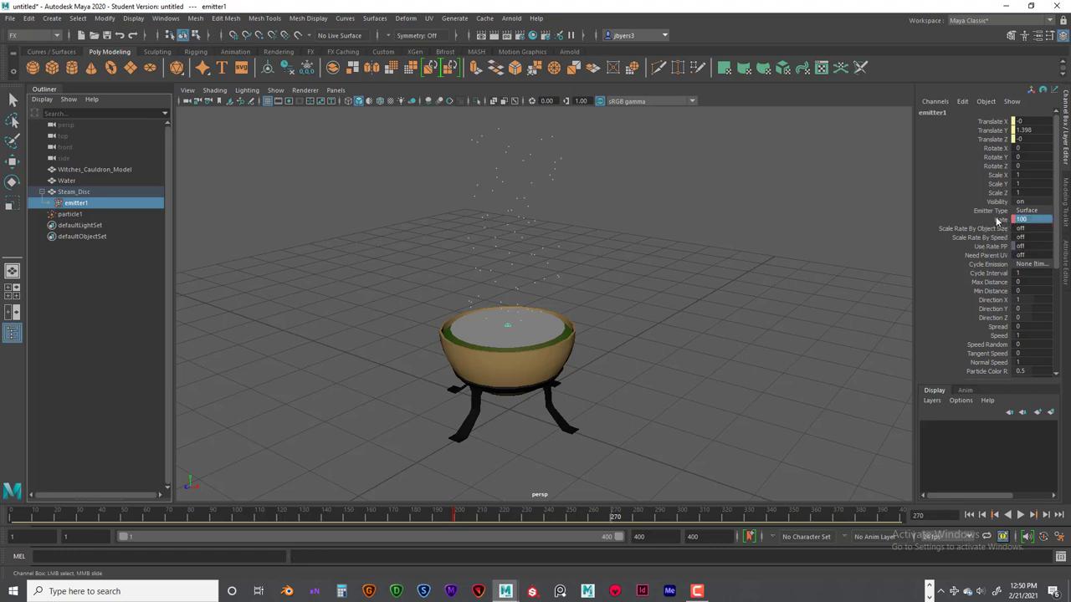
right_click(998, 220)
left_click(991, 231)
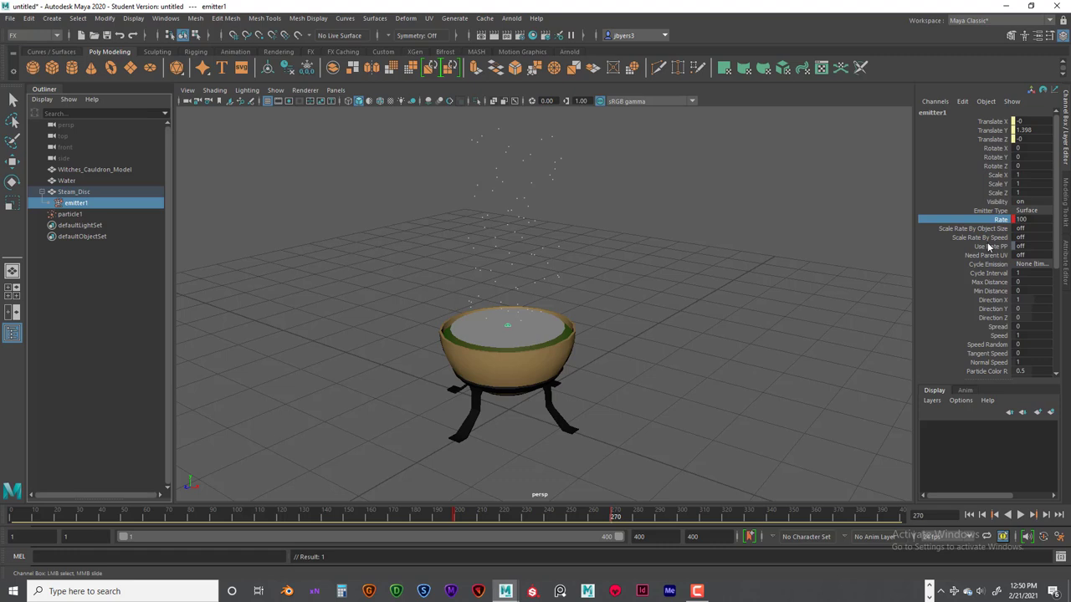
key("alt+v")
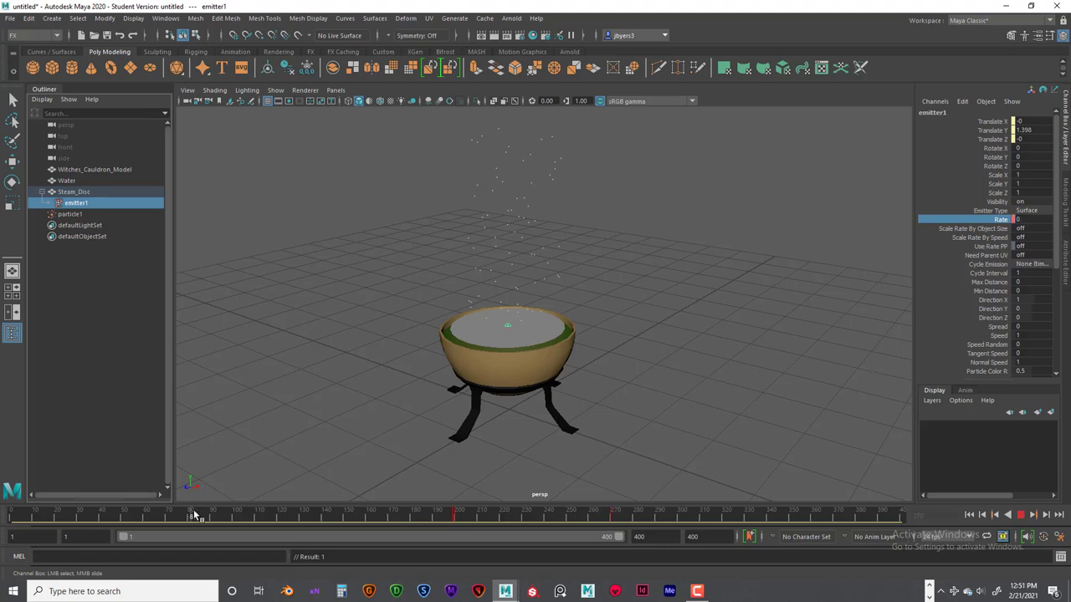
left_click_drag(303, 518, 437, 520)
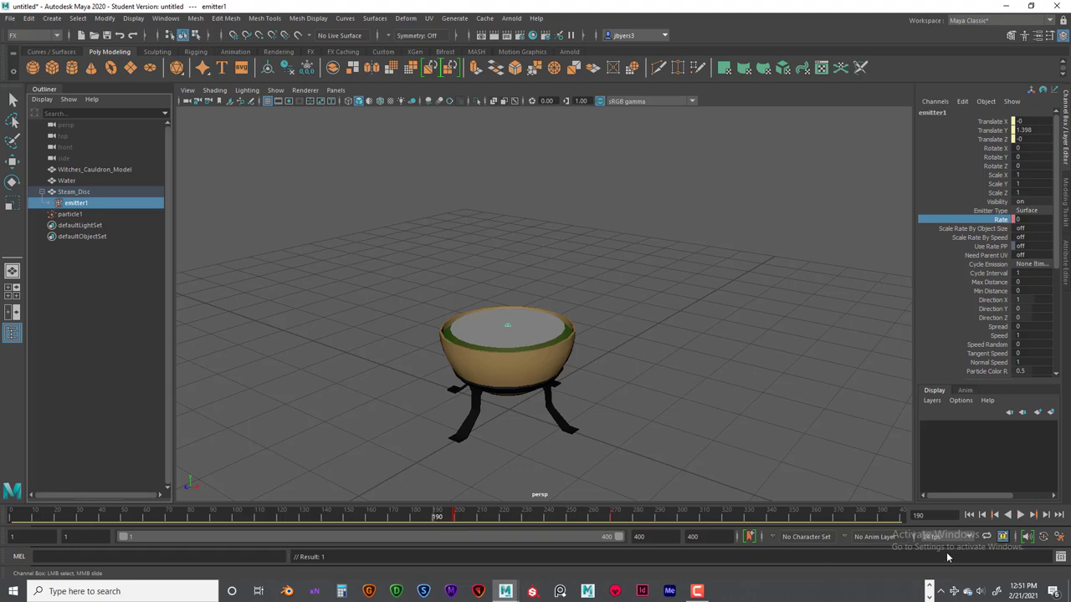
left_click(1022, 515)
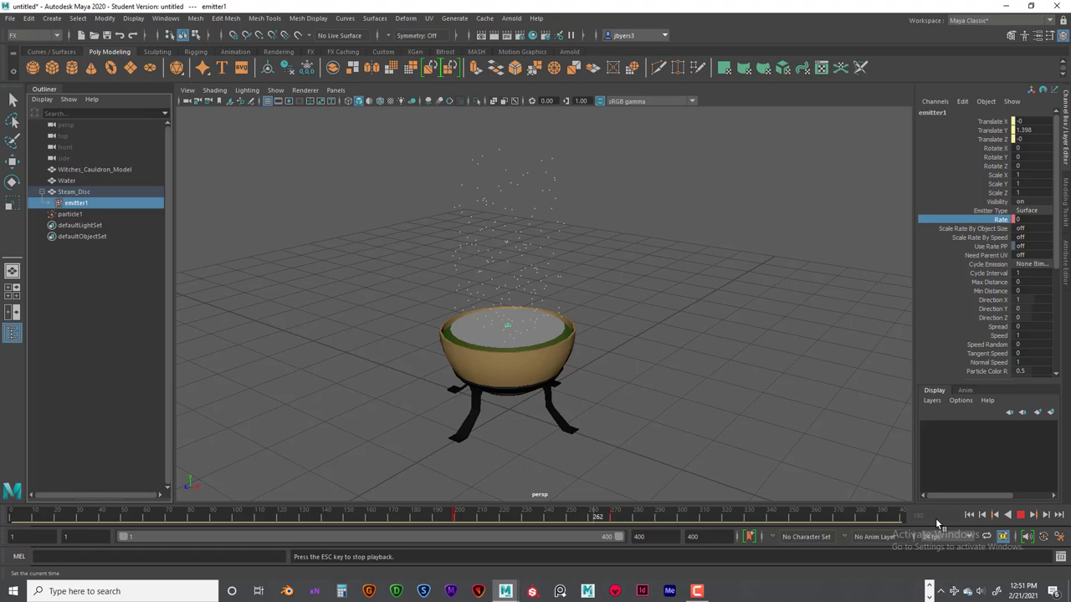
Step: Rewind to the first frame and save over Witches_Cauldron_Simulation_01.mb, confirming the replacement
left_click(1020, 515)
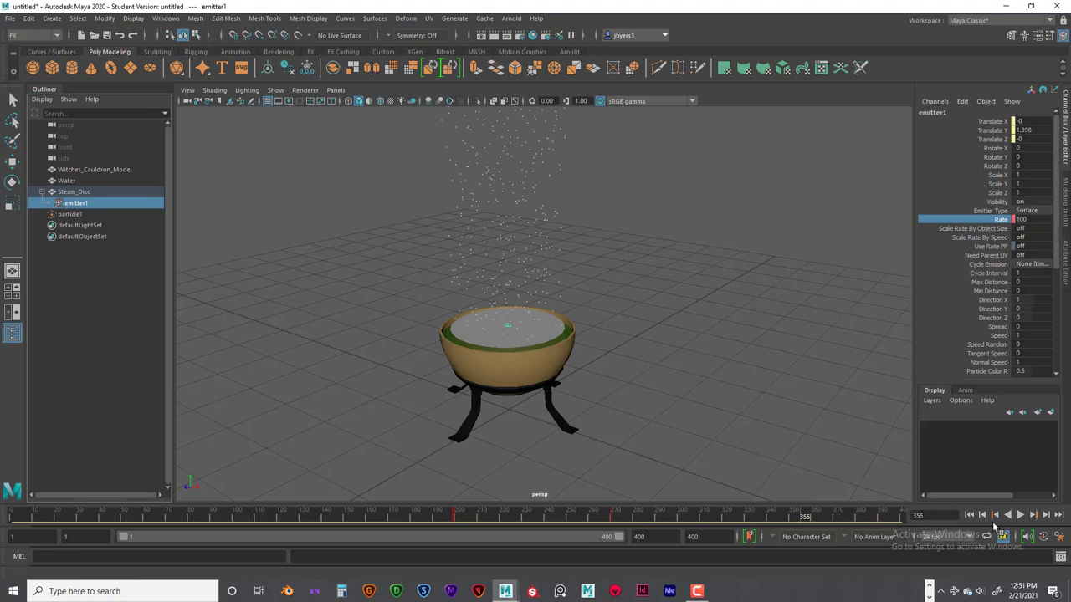
left_click(969, 515)
left_click(10, 18)
left_click(33, 76)
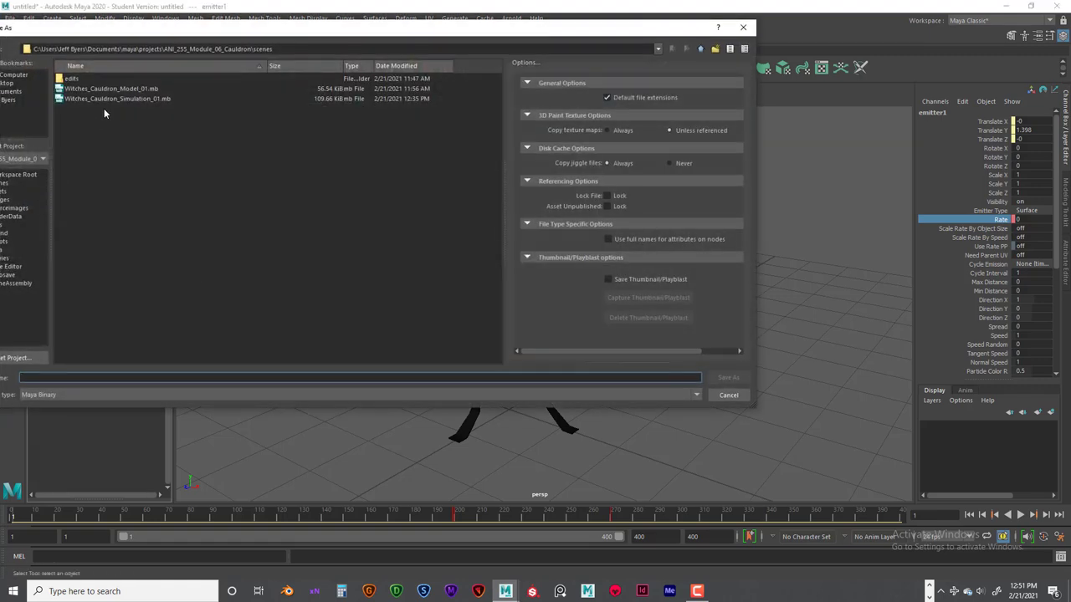
left_click(147, 99)
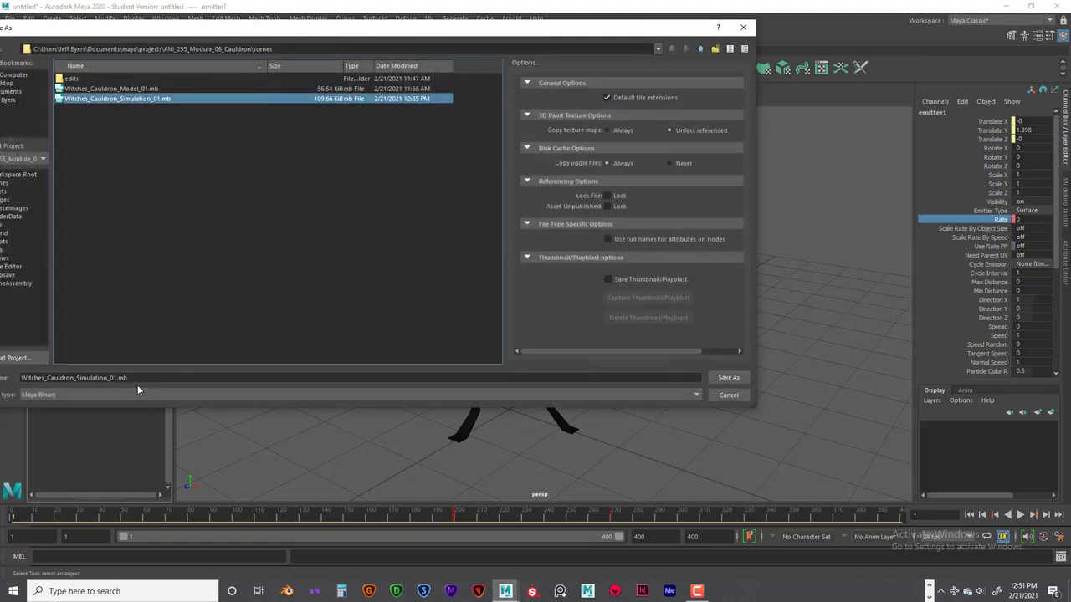
left_click(731, 377)
left_click(345, 234)
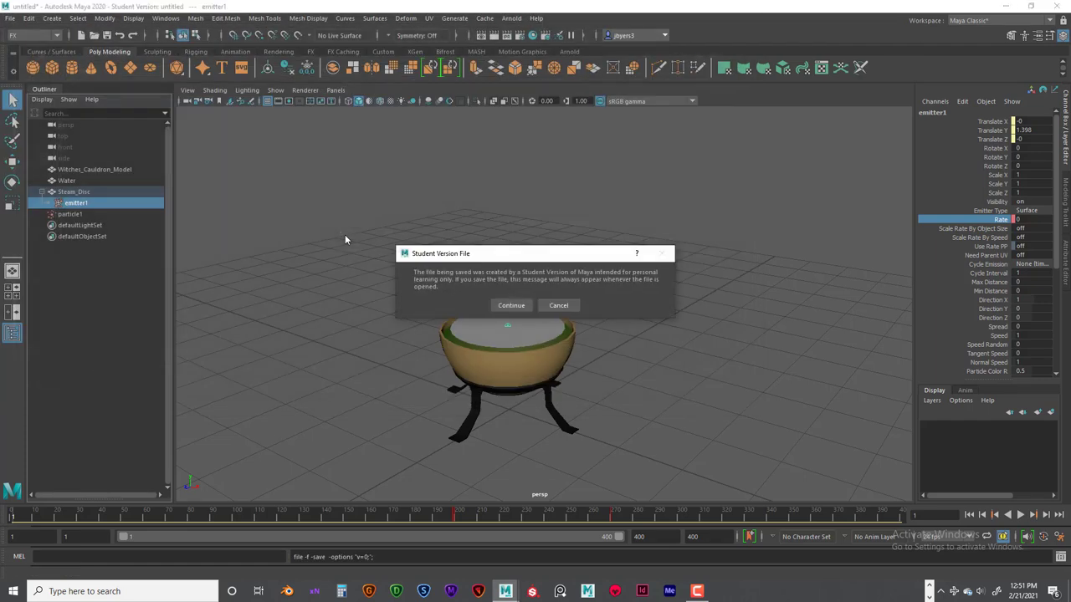
left_click(511, 306)
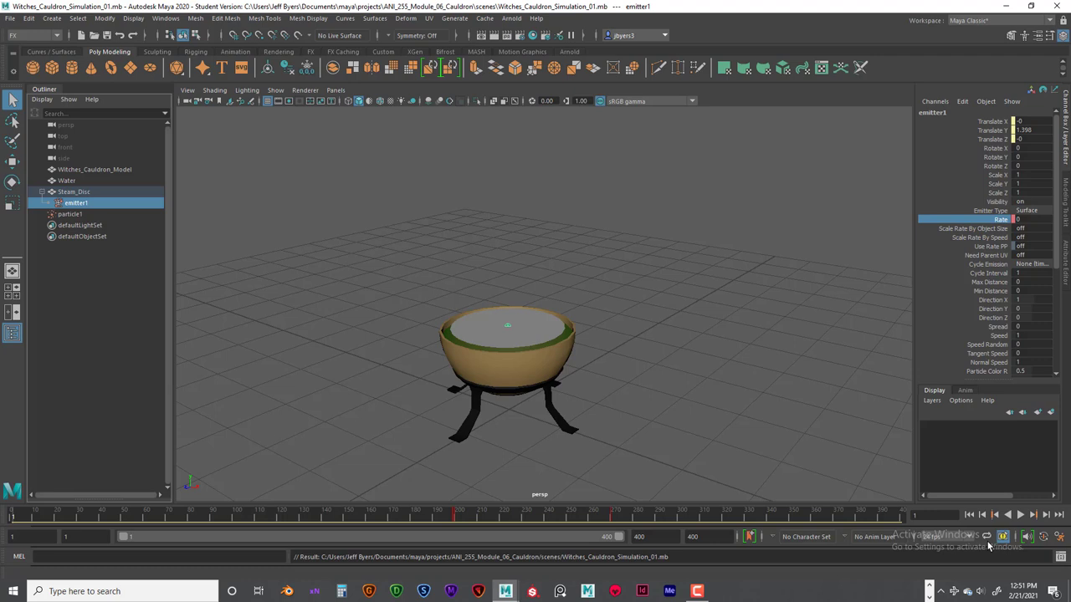
Step: Set the playback range start to frame 195
left_click(1020, 514)
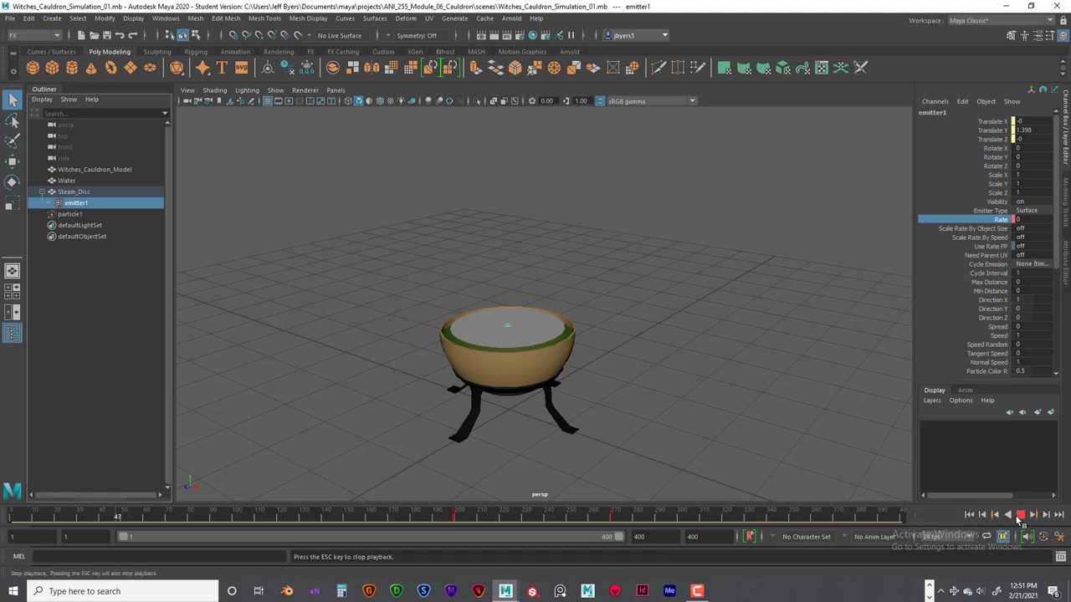
left_click(1020, 514)
left_click(969, 514)
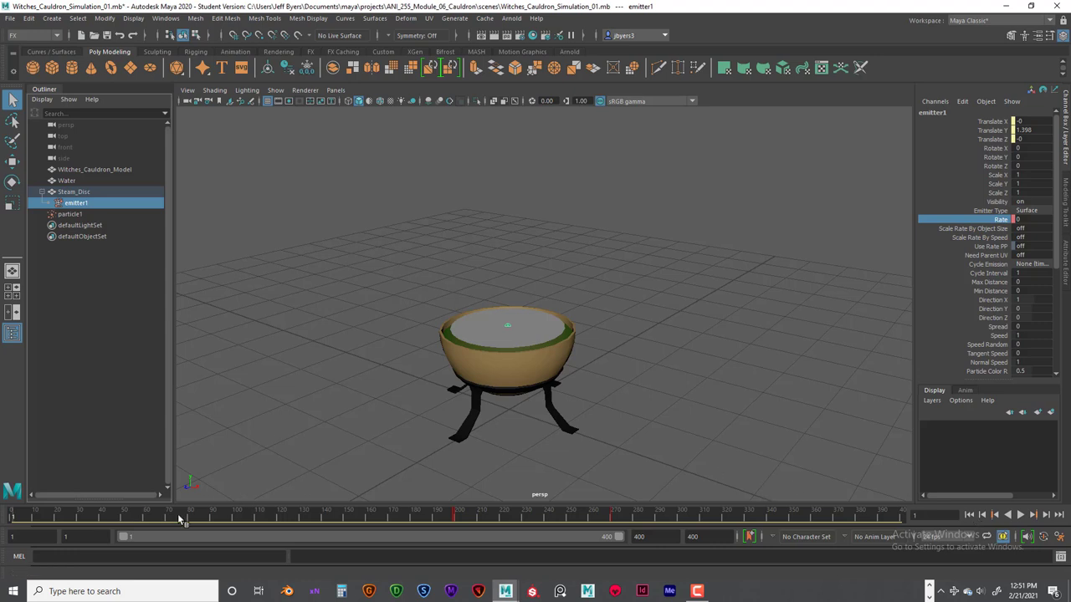
left_click_drag(125, 535, 367, 541)
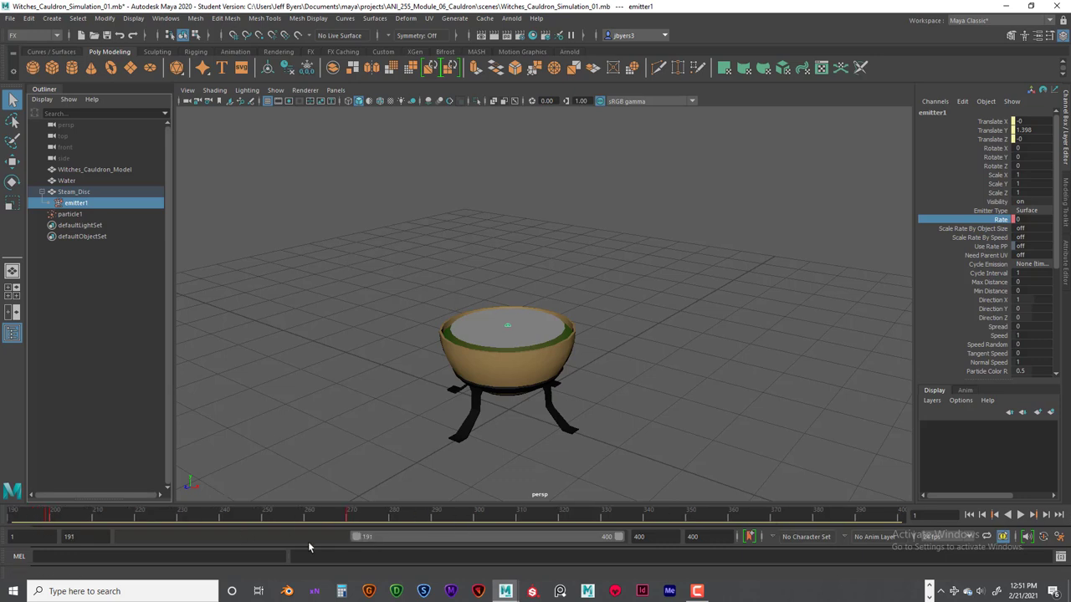
mouse_move(358, 537)
left_mouse_down()
mouse_move(347, 537)
mouse_move(364, 537)
left_mouse_up()
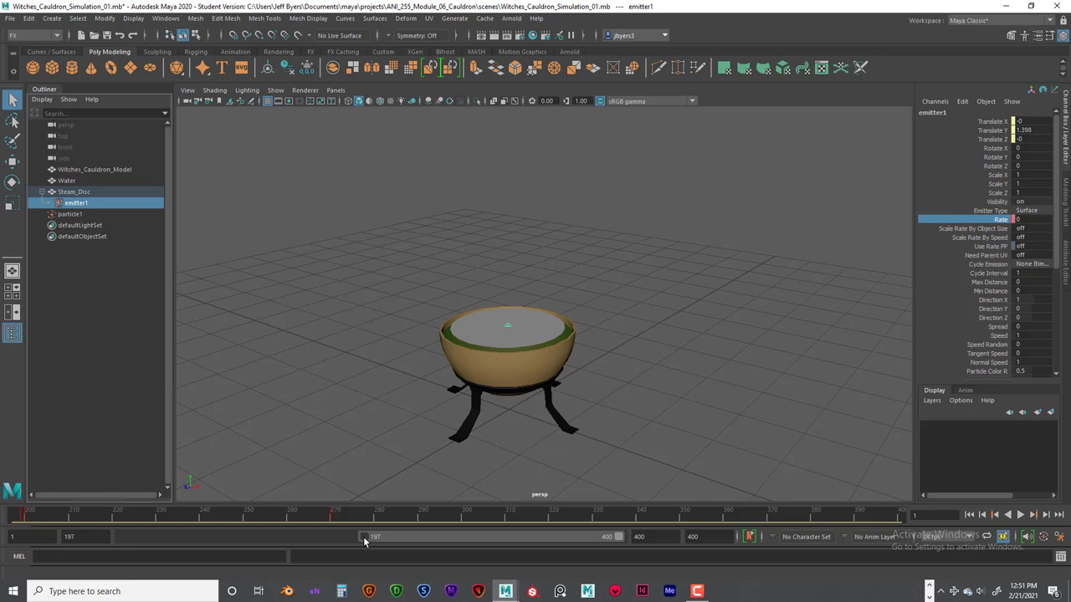
left_click_drag(364, 541, 362, 540)
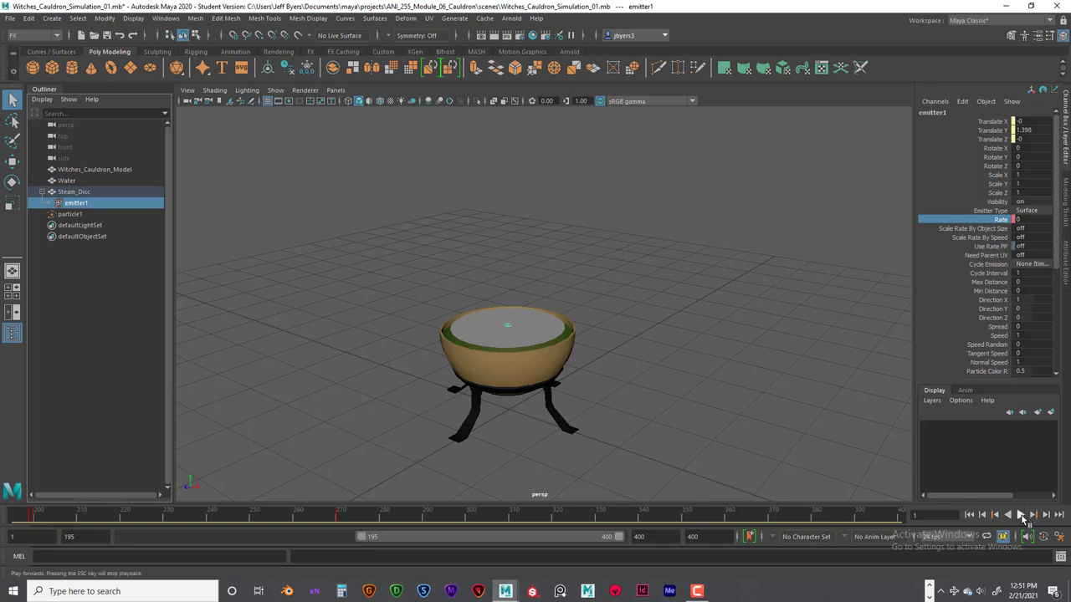
Step: Preview the steam from frame 195, then rewind to frame 195
left_click(1020, 516)
left_click(1019, 516)
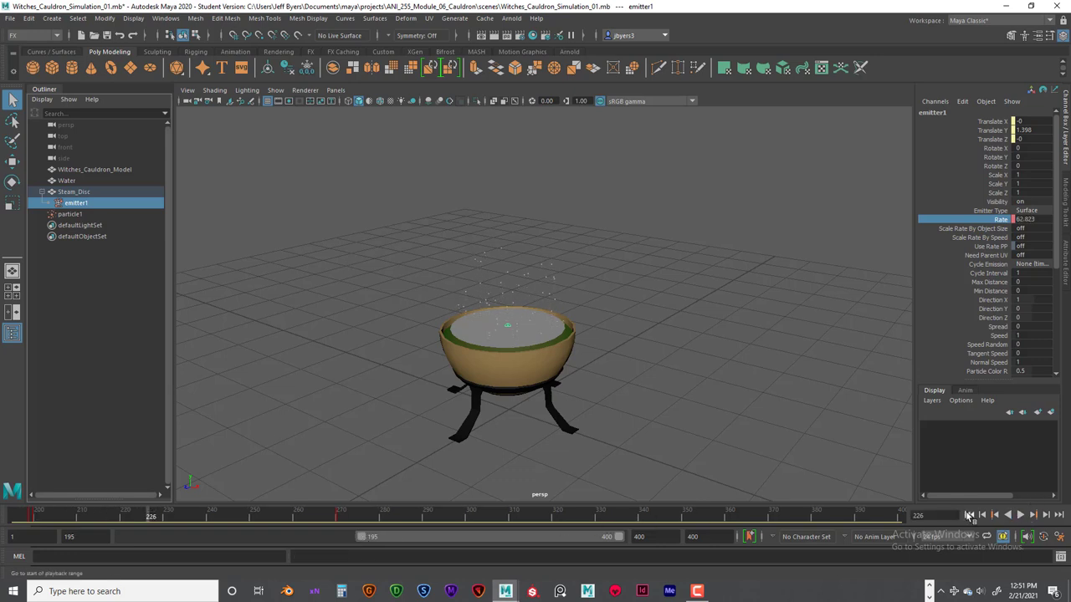
left_click(968, 516)
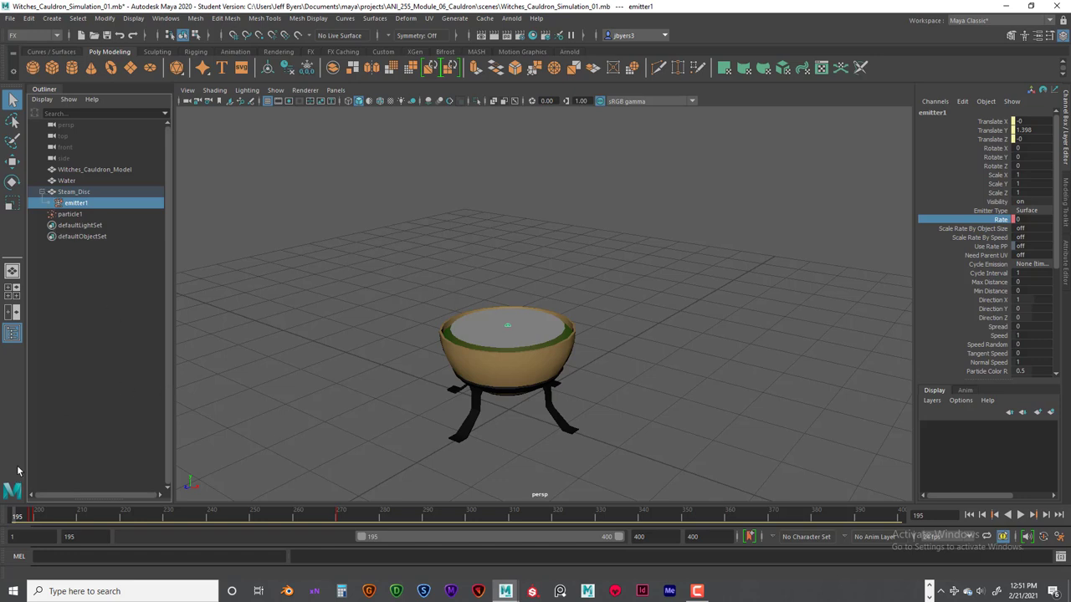
Step: Select particle1 and show its particleShape1 attributes in the Attribute Editor
left_click(73, 214)
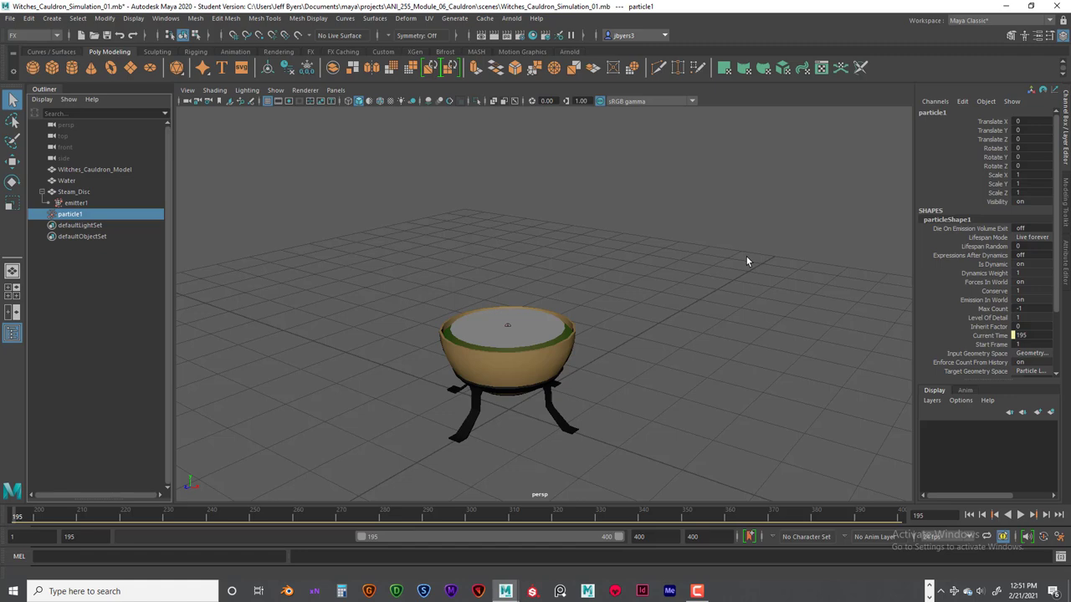
key("ctrl+a")
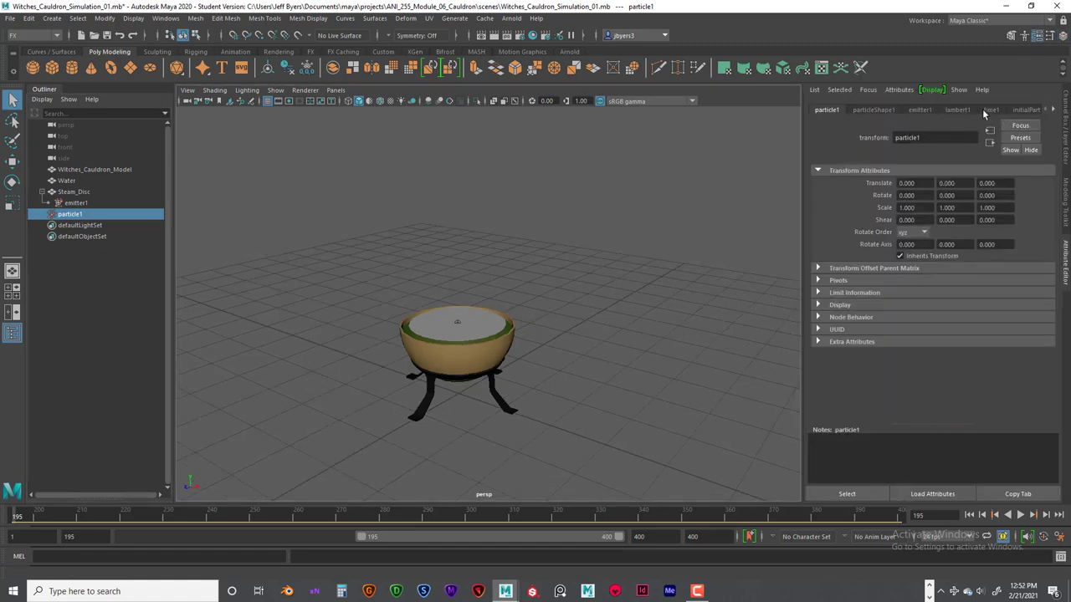
left_click(886, 111)
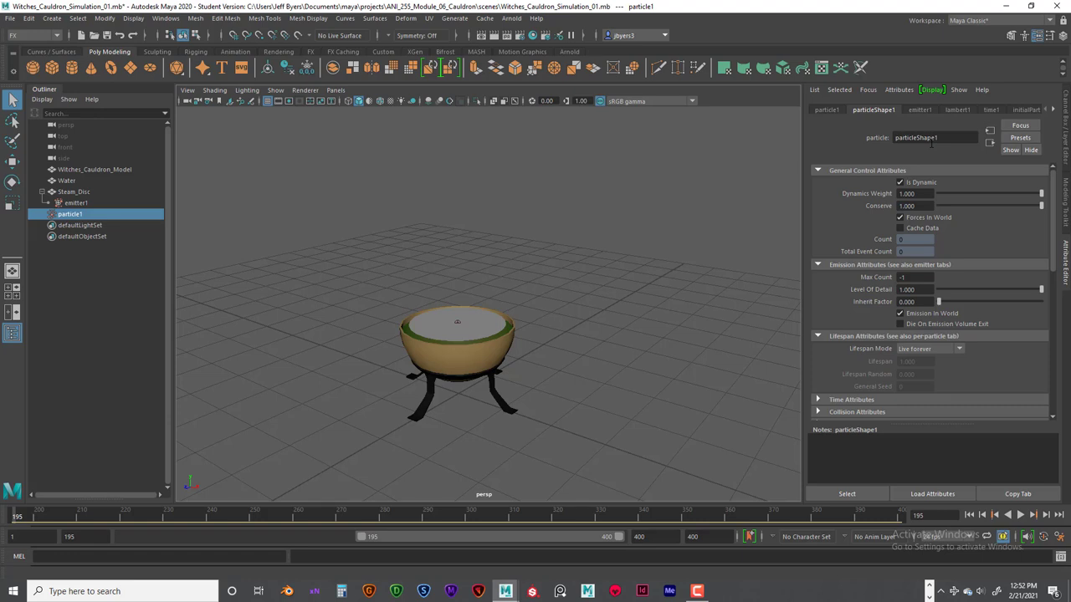
scroll(950, 221, "down", 2)
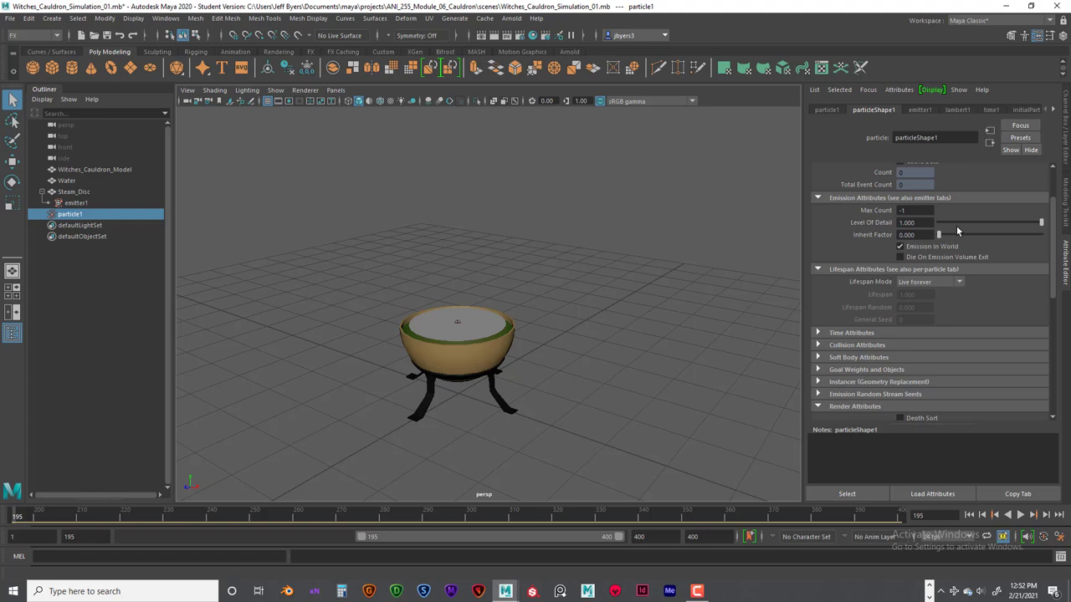
Step: Set Lifespan Mode to Random range with Lifespan 4 and Lifespan Random 0.5
left_click(959, 282)
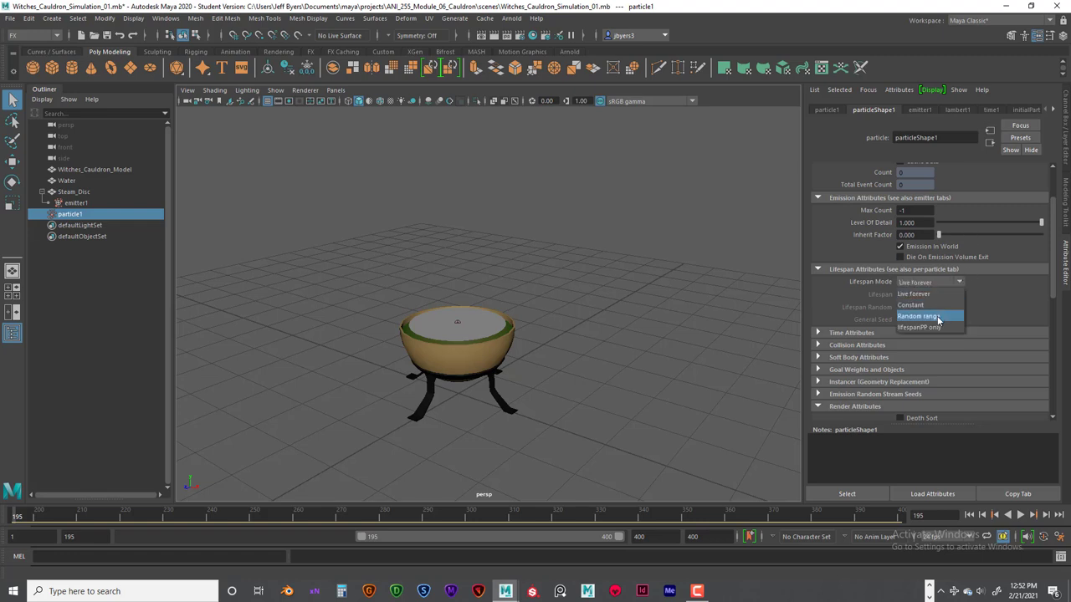
left_click(938, 317)
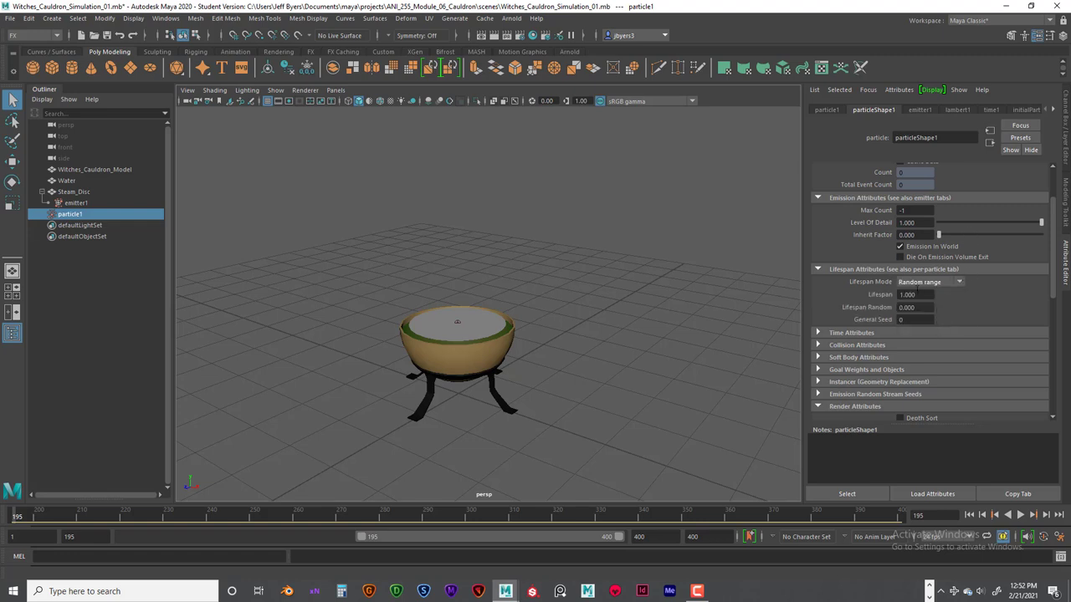
left_click(925, 294)
type("4")
key("Return")
left_click(891, 307)
type("1")
key("Return")
scroll(941, 326, "down", 4)
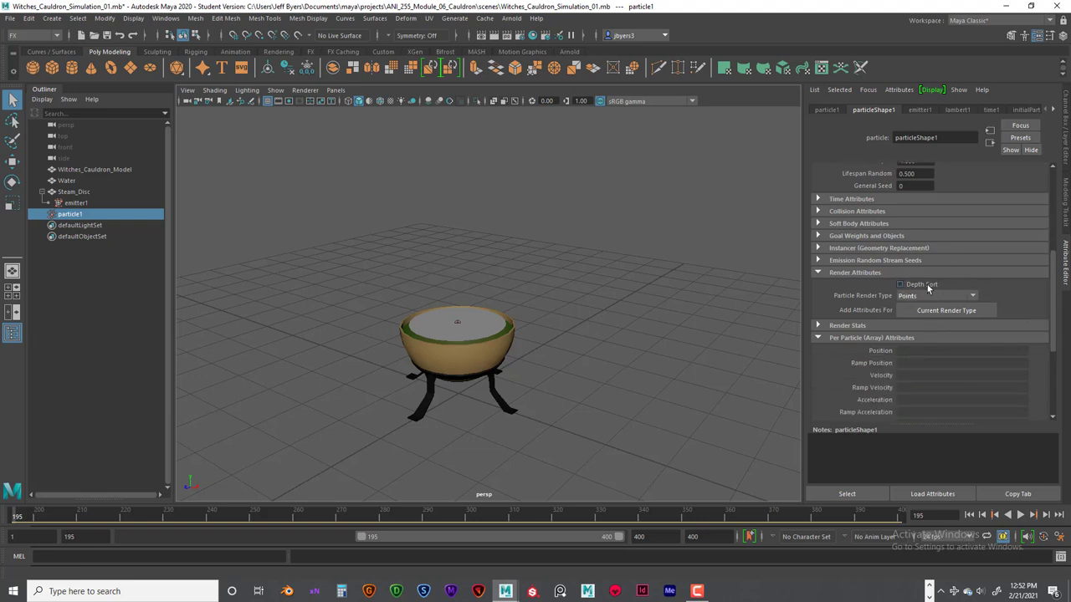
Step: Set particle1's render type to Cloud (s/w), add its attributes, and set Radius to 0.25
left_click(972, 295)
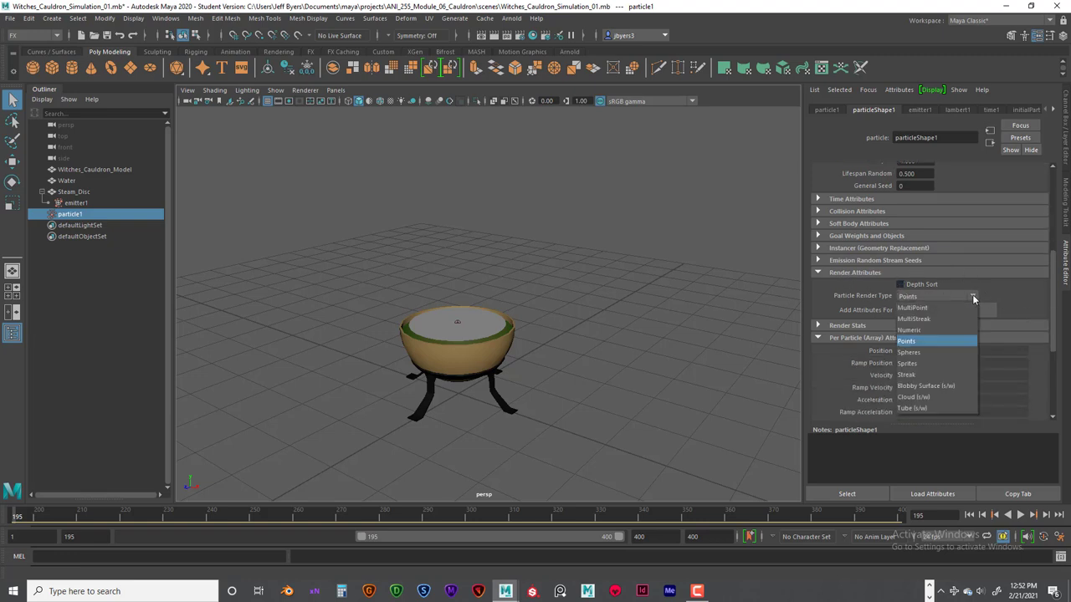
left_click(928, 397)
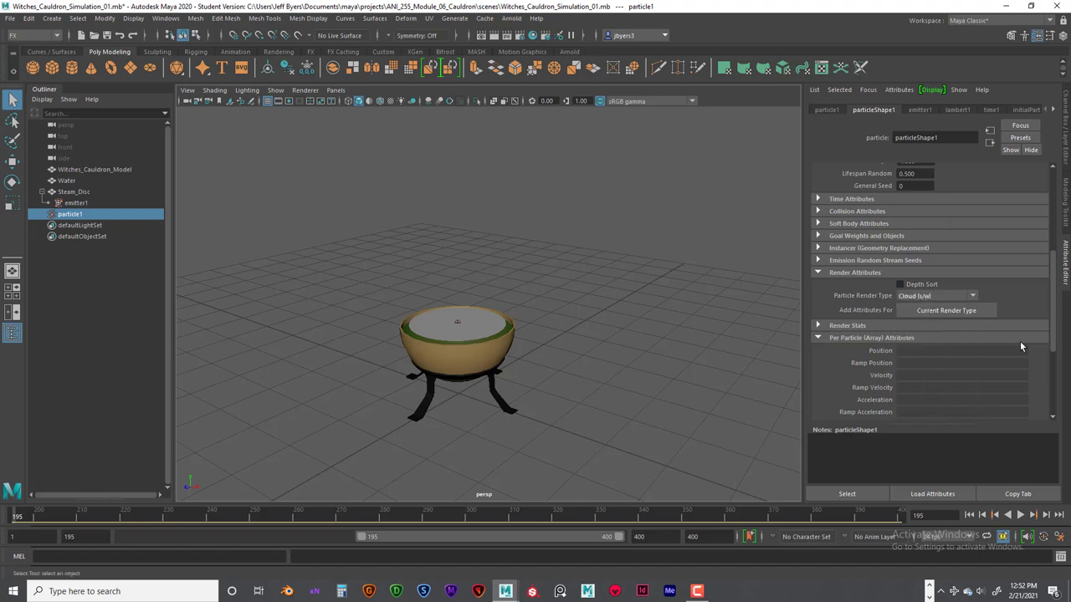
left_click(951, 308)
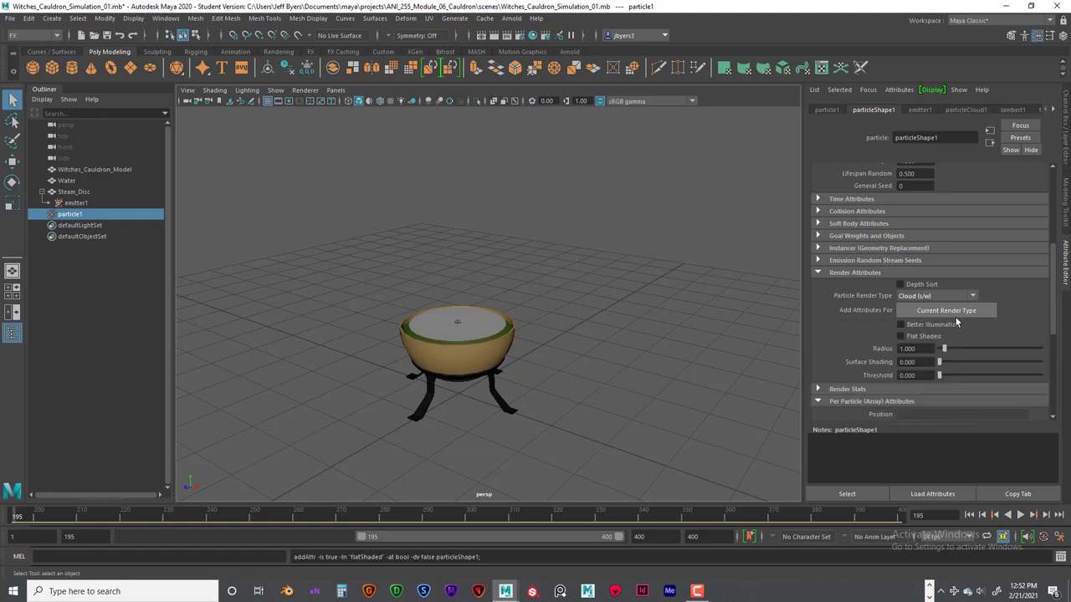
left_click(901, 348)
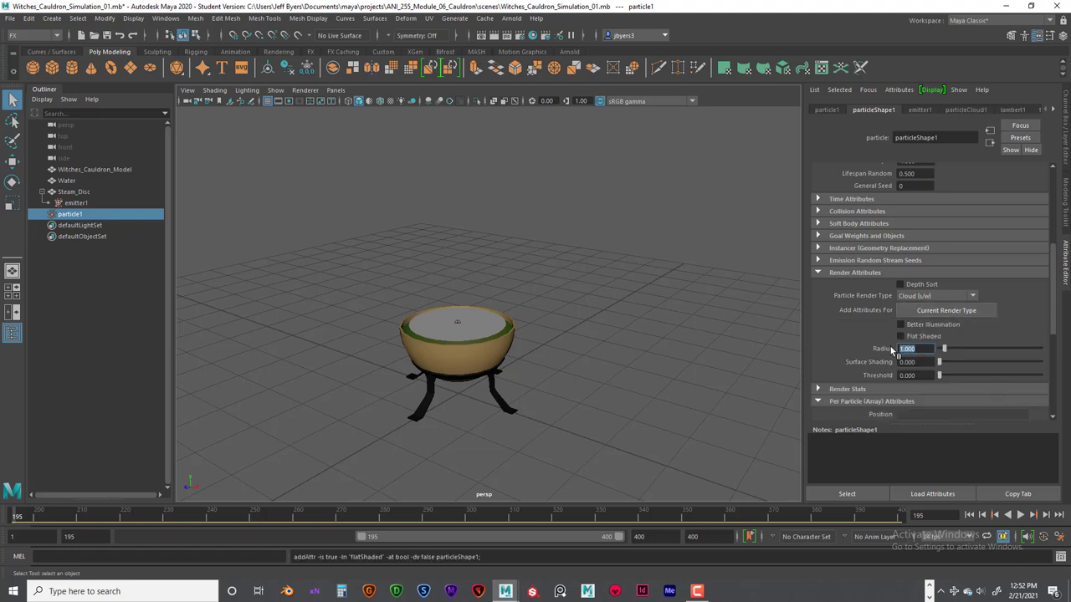
type(".25")
key("Return")
left_click(1018, 515)
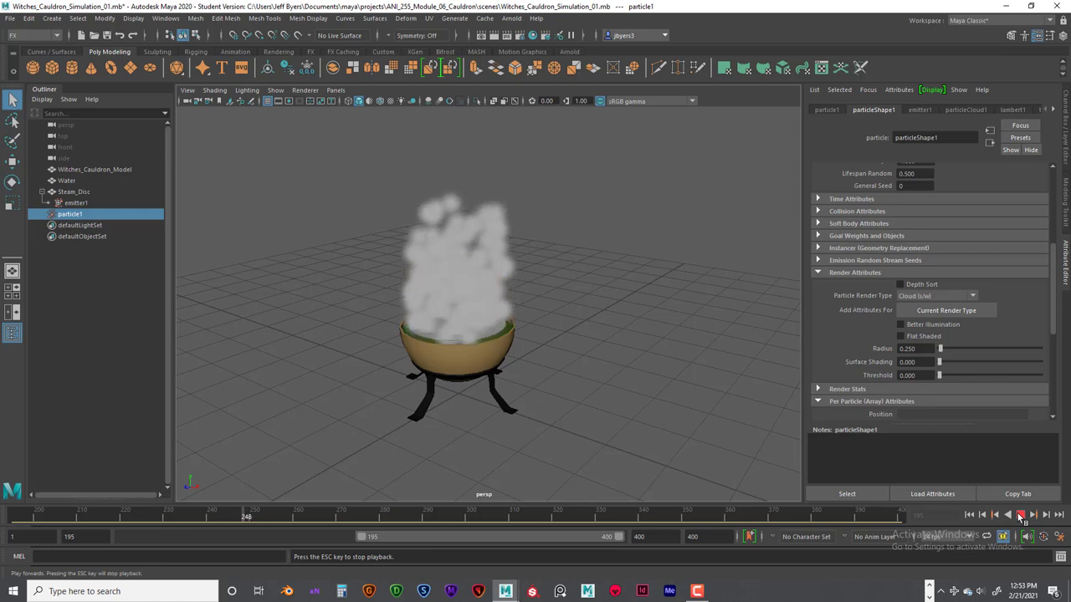
key("space")
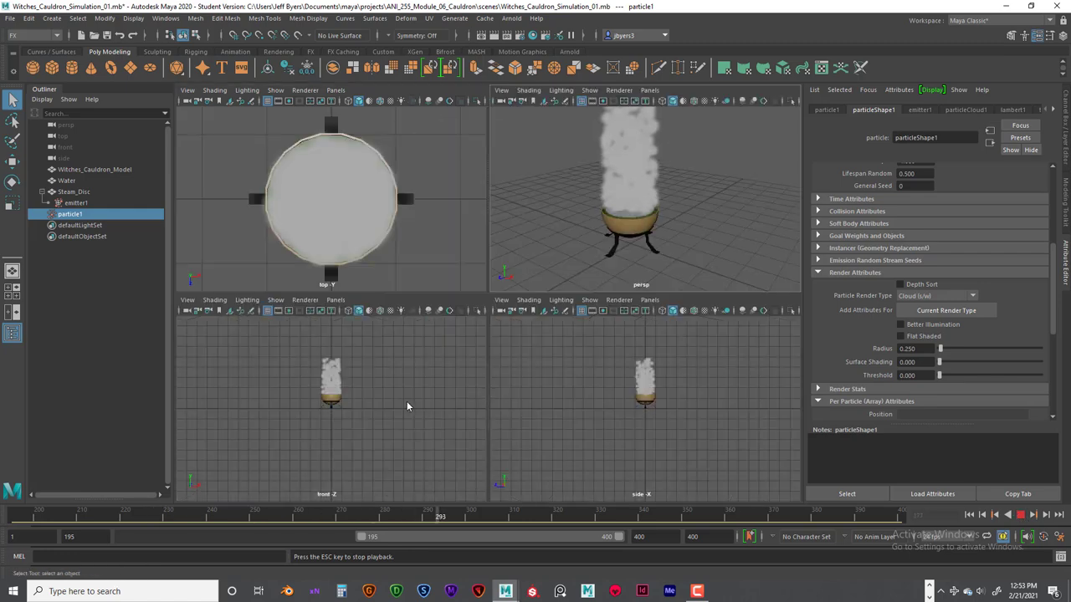
key("space")
scroll(499, 352, "up", 8)
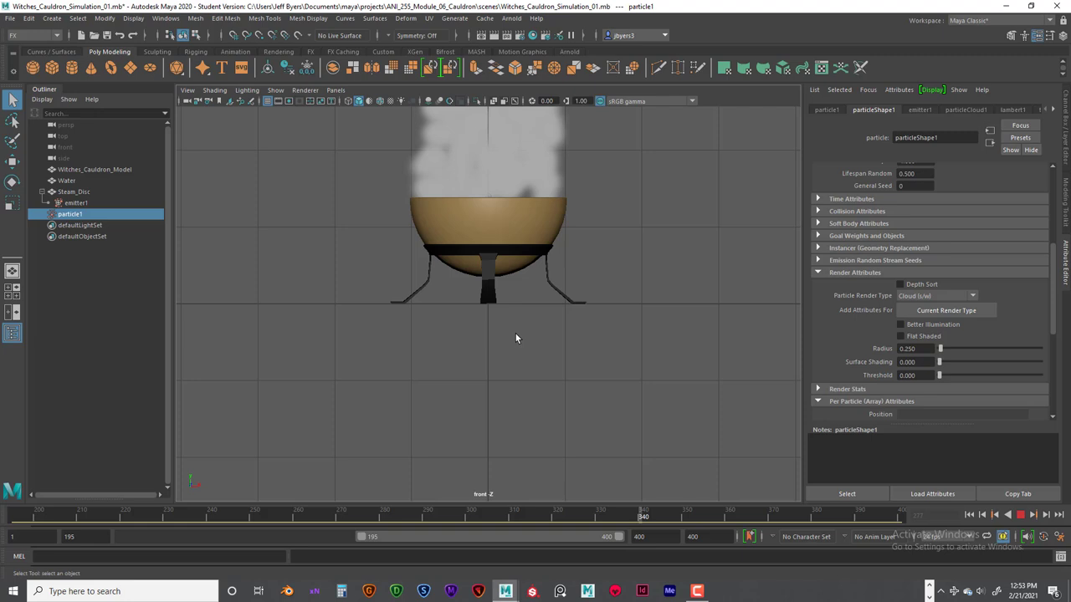
middle_click_drag(513, 349, 513, 430, "alt")
scroll(513, 429, "up", 3)
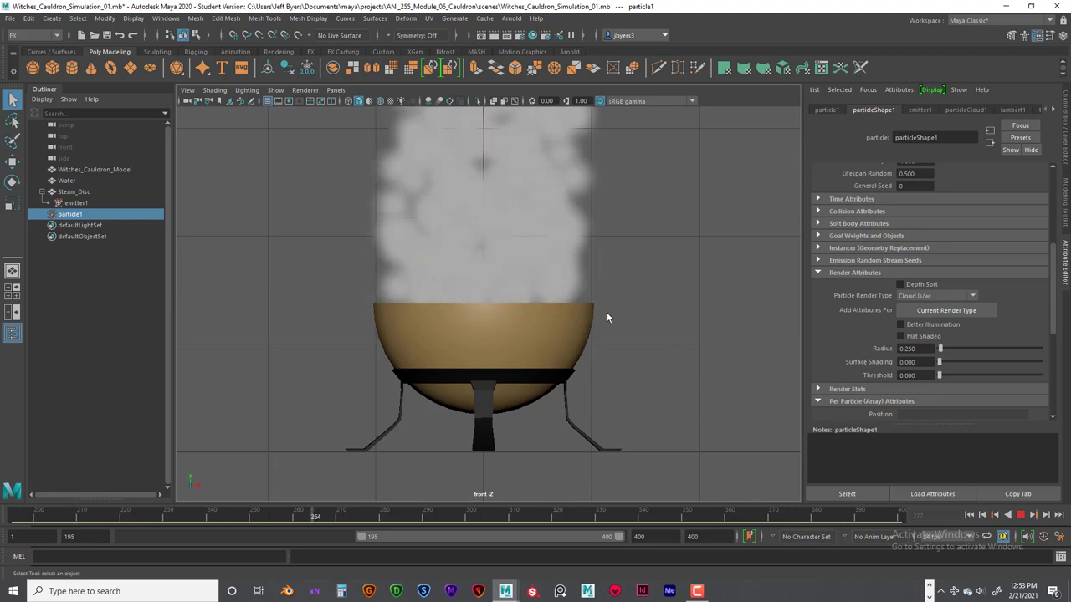
key("space")
key("space")
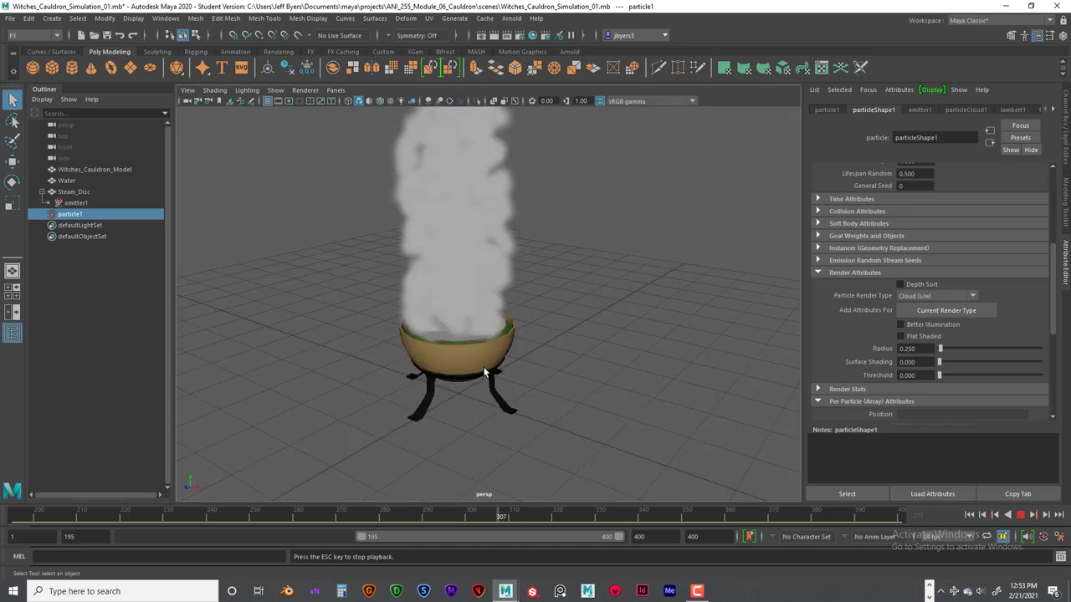
scroll(484, 367, "up", 5)
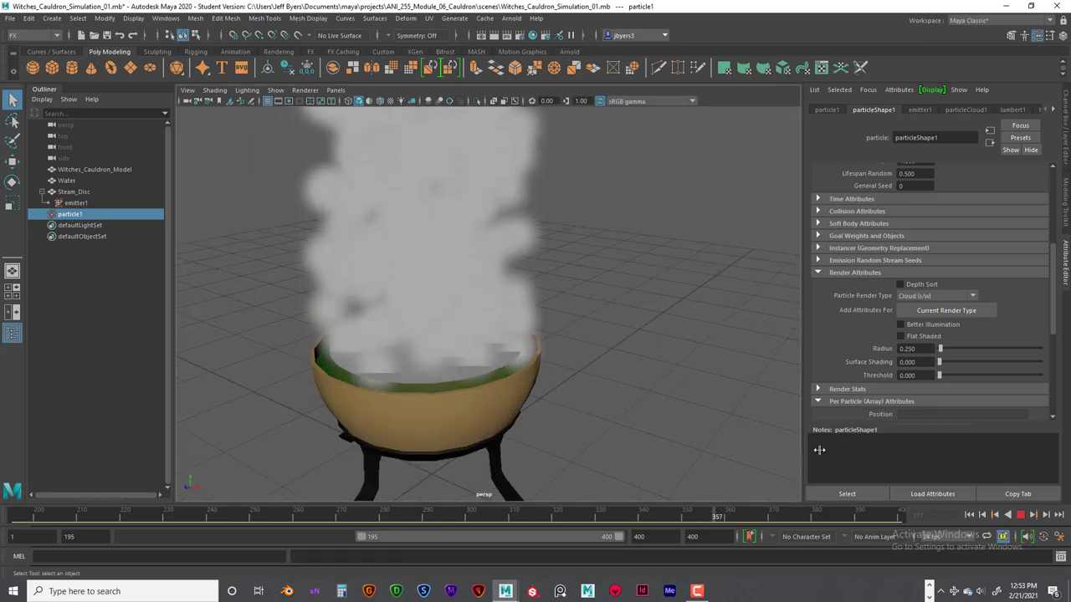
left_click(980, 516)
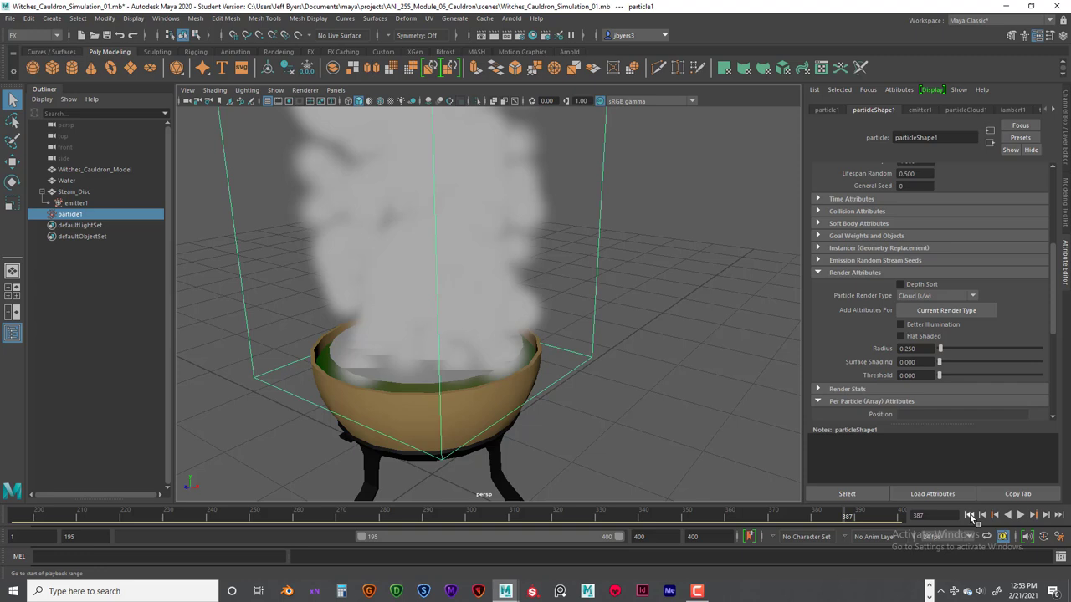
left_click(970, 515)
left_click_drag(592, 397, 646, 294, "alt")
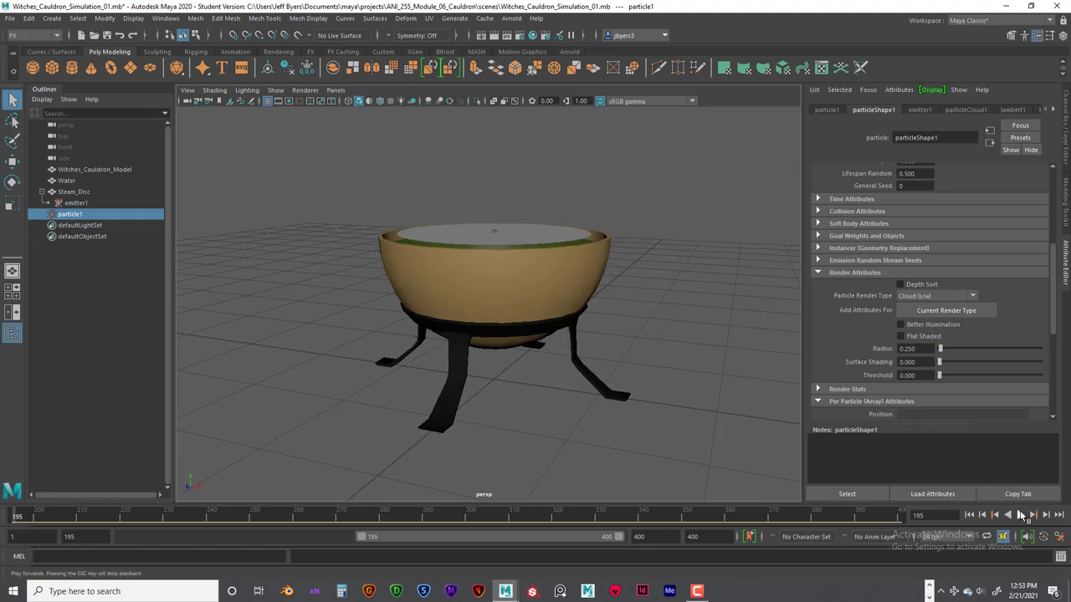
Step: Advance the steam to frame 233 and show the particleCloud1 material's attributes
left_click(1020, 515)
left_click(1020, 515)
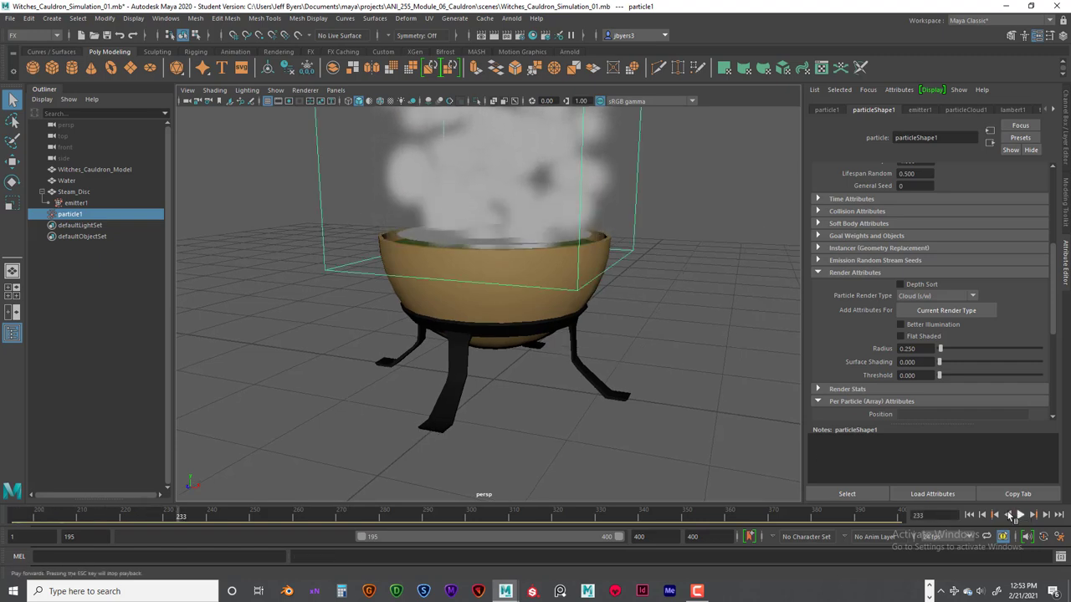
left_click(966, 109)
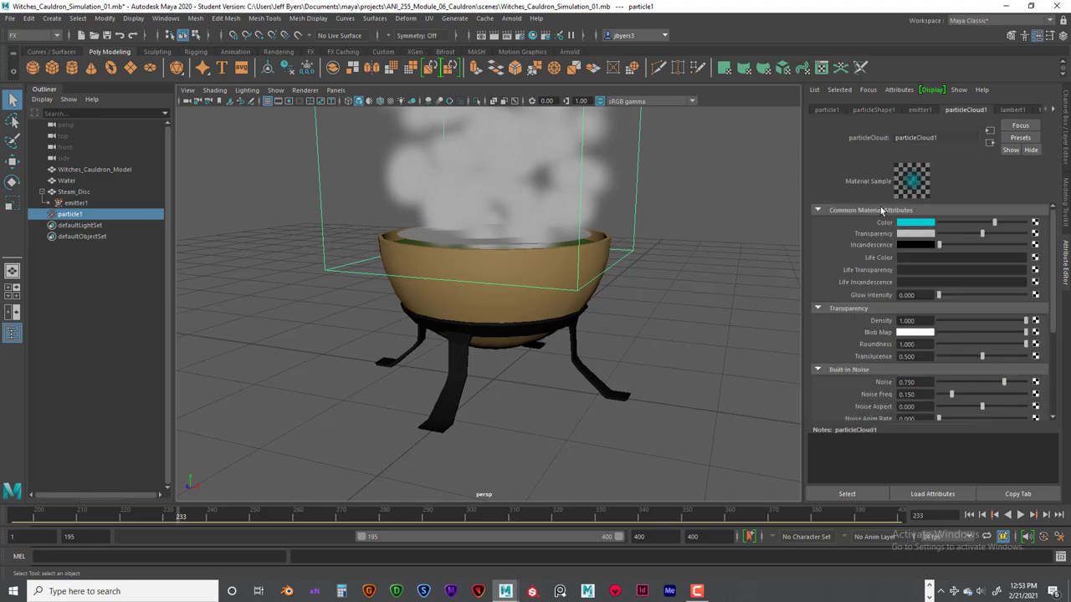
middle_click_drag(680, 193, 670, 275, "alt")
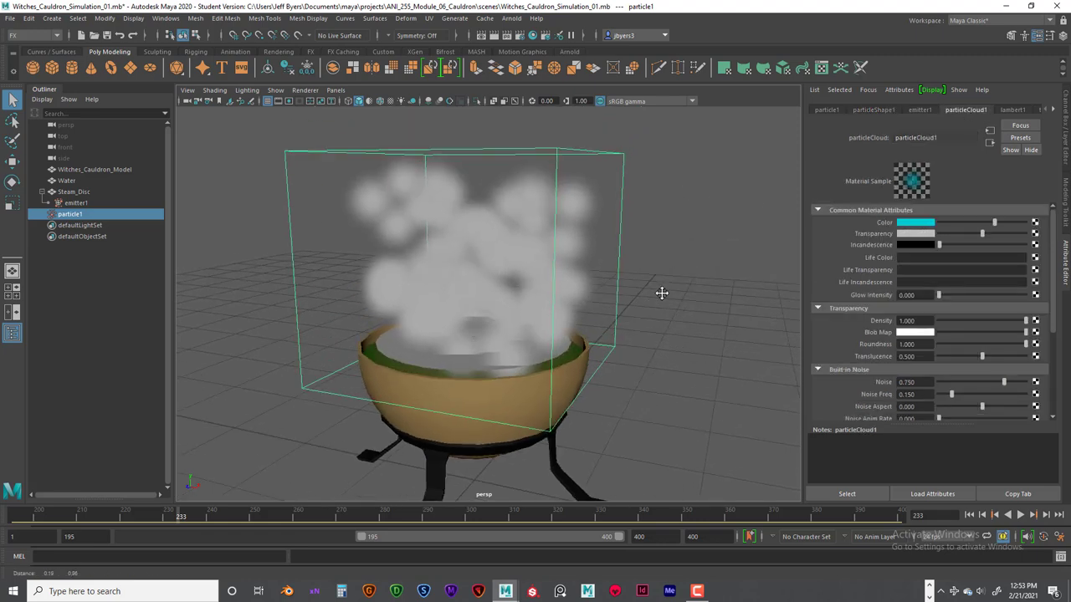
Step: Switch the renderer to Maya Software with the Production quality anti-aliasing preset
left_click(519, 35)
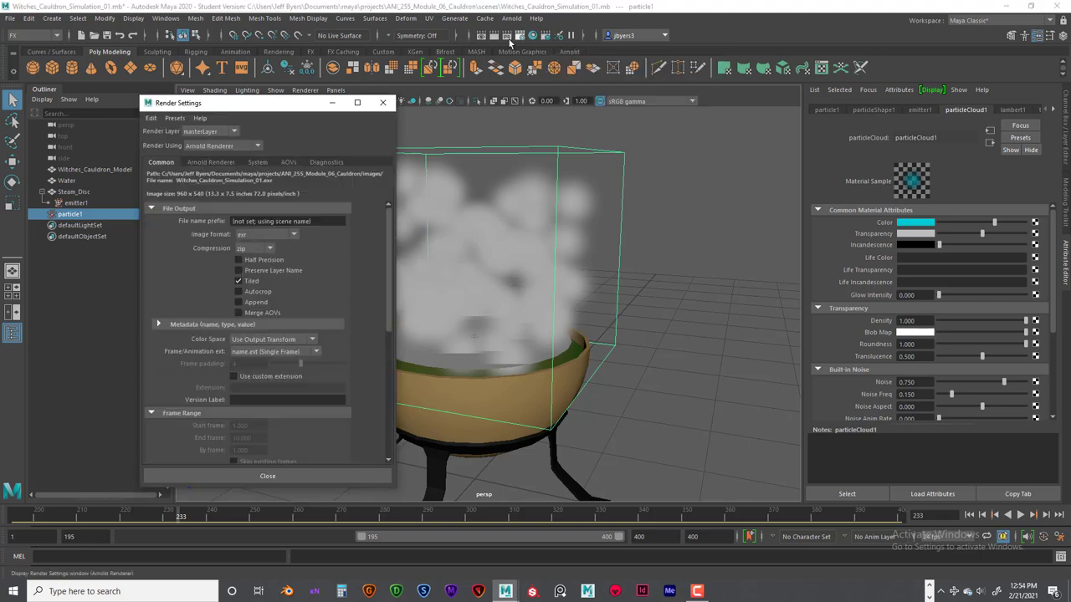
left_click(224, 146)
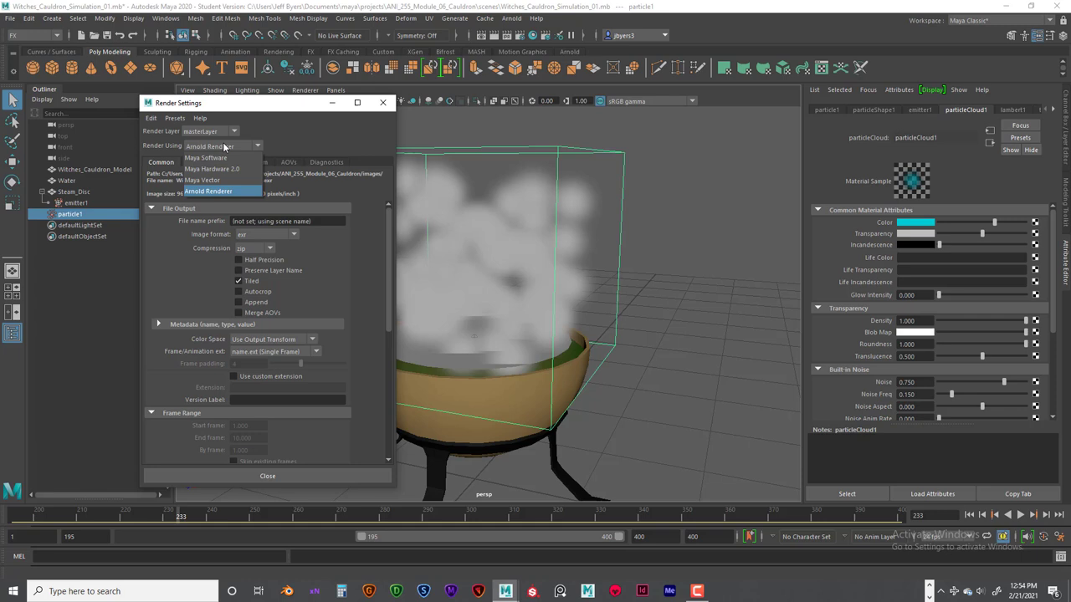
left_click(220, 159)
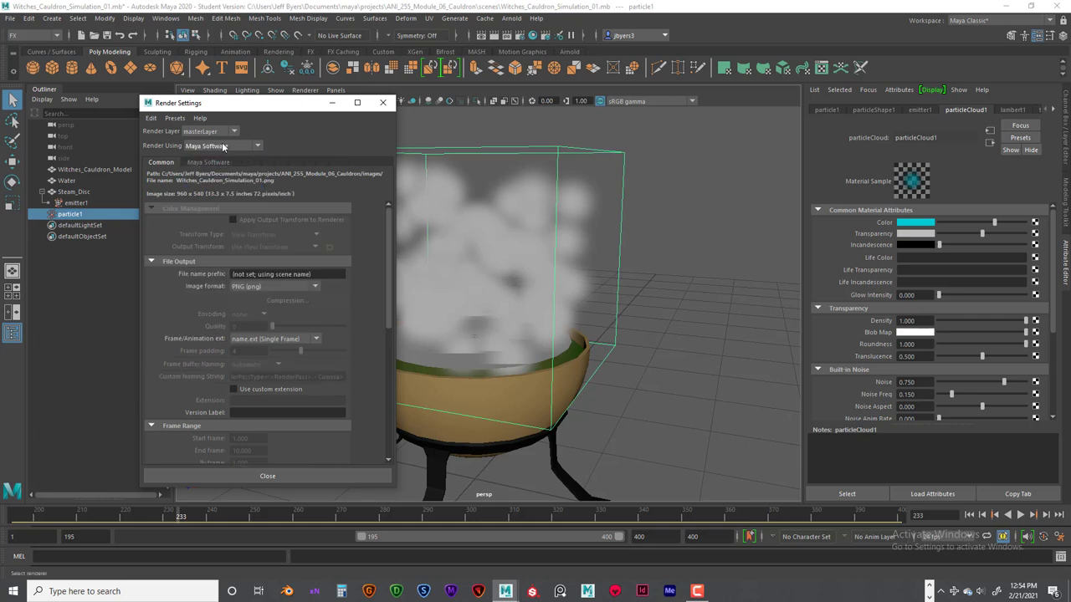
left_click(217, 162)
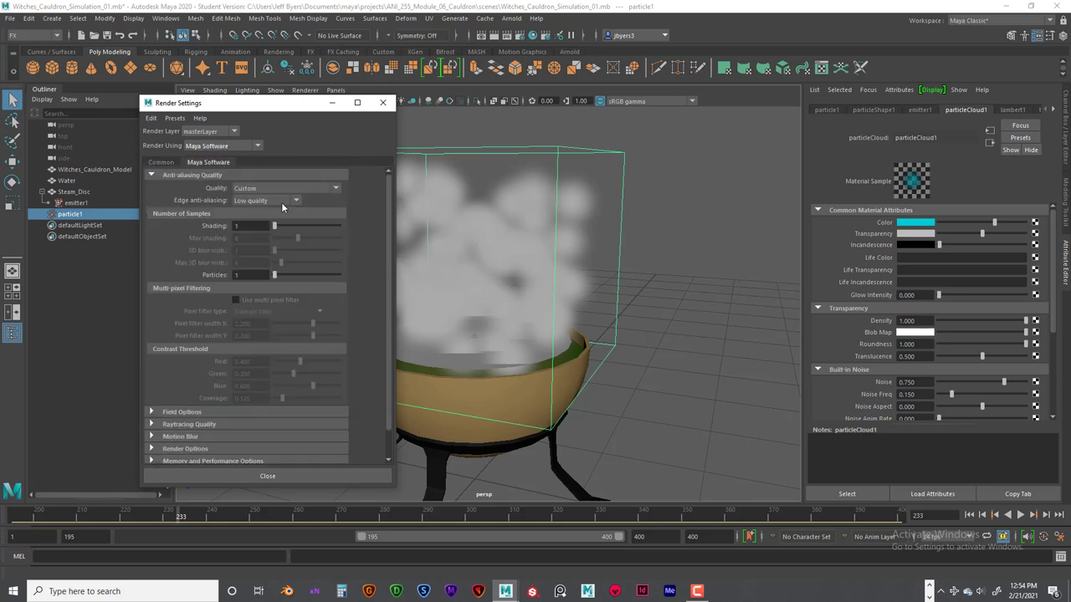
left_click(276, 188)
left_click(274, 234)
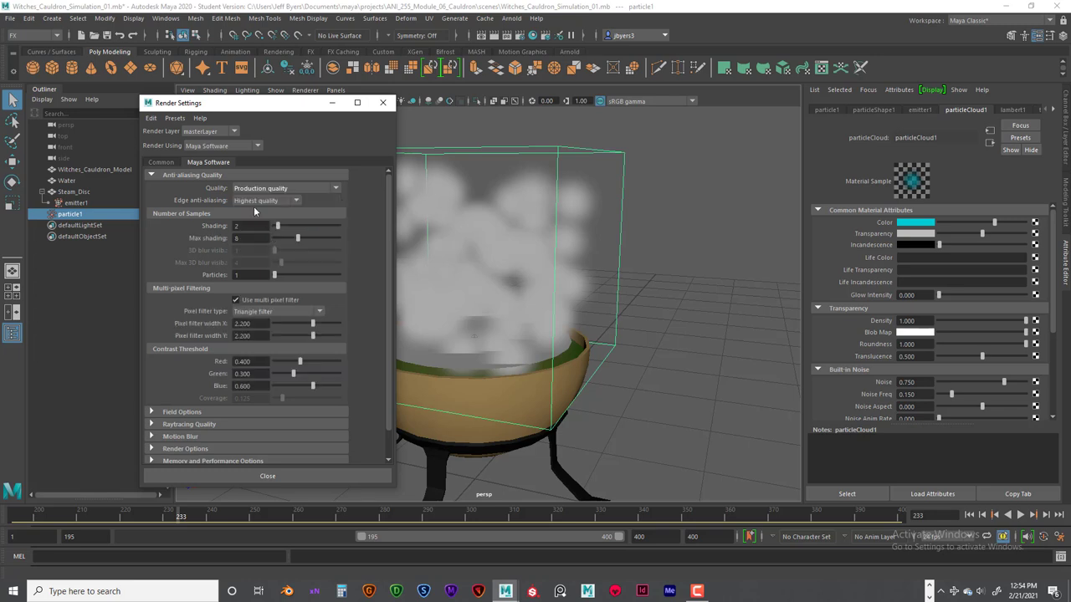
Step: Set edge anti-aliasing to Highest quality and pixel filter to Gaussian, then close Render Settings
left_click(254, 201)
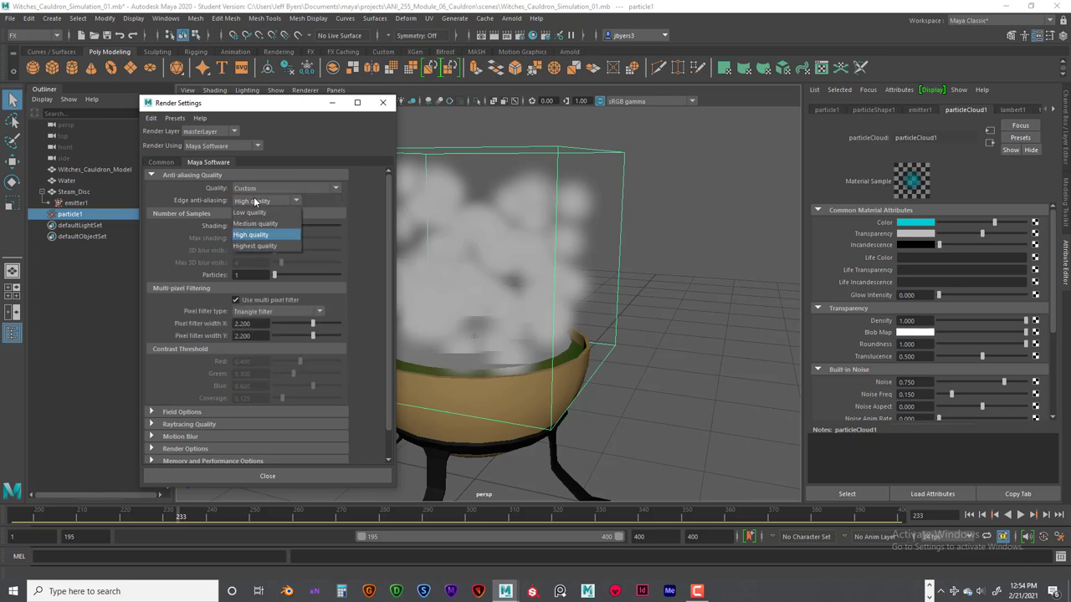
left_click(255, 246)
left_click(259, 314)
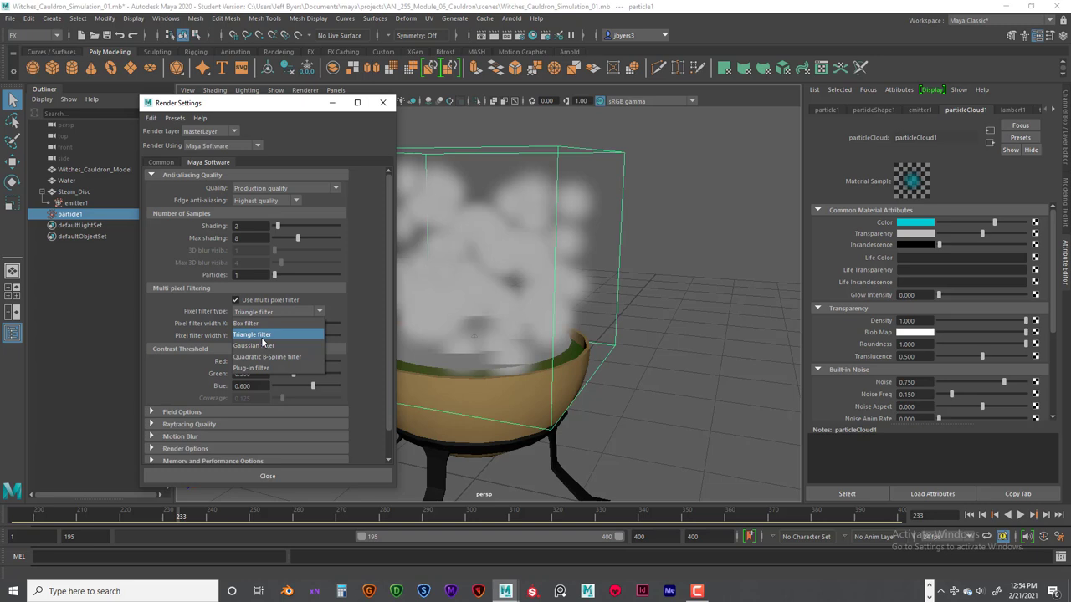
left_click(264, 346)
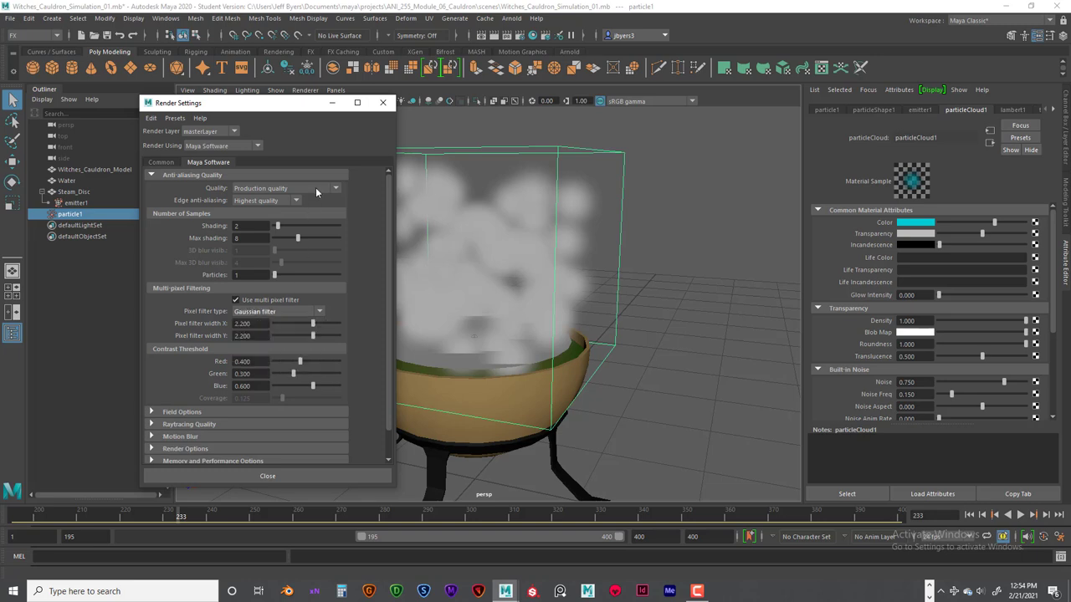
left_click(160, 162)
scroll(291, 280, "down", 5)
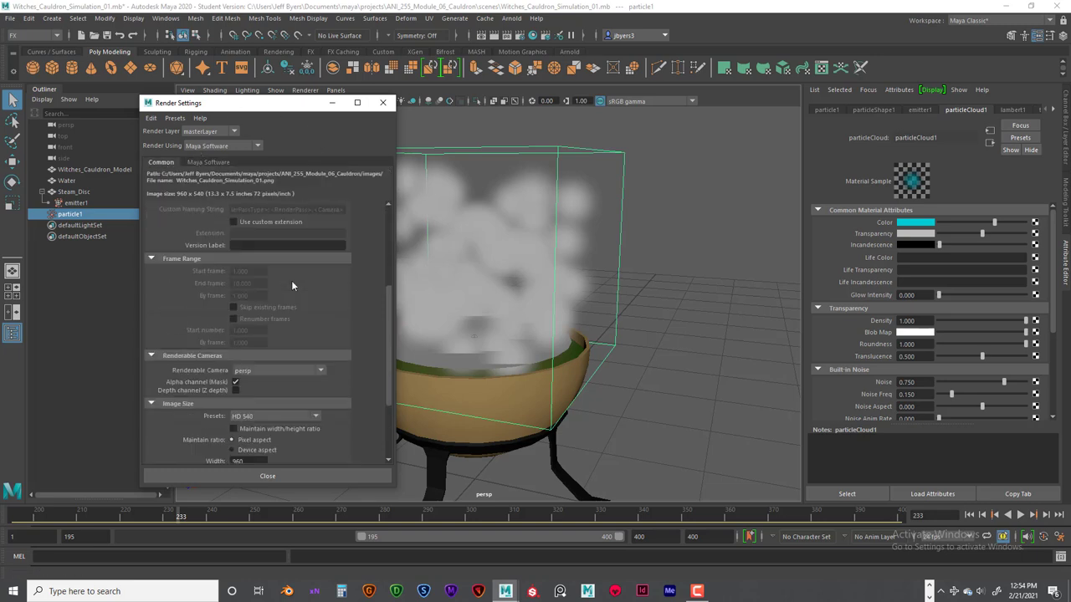
scroll(292, 286, "down", 3)
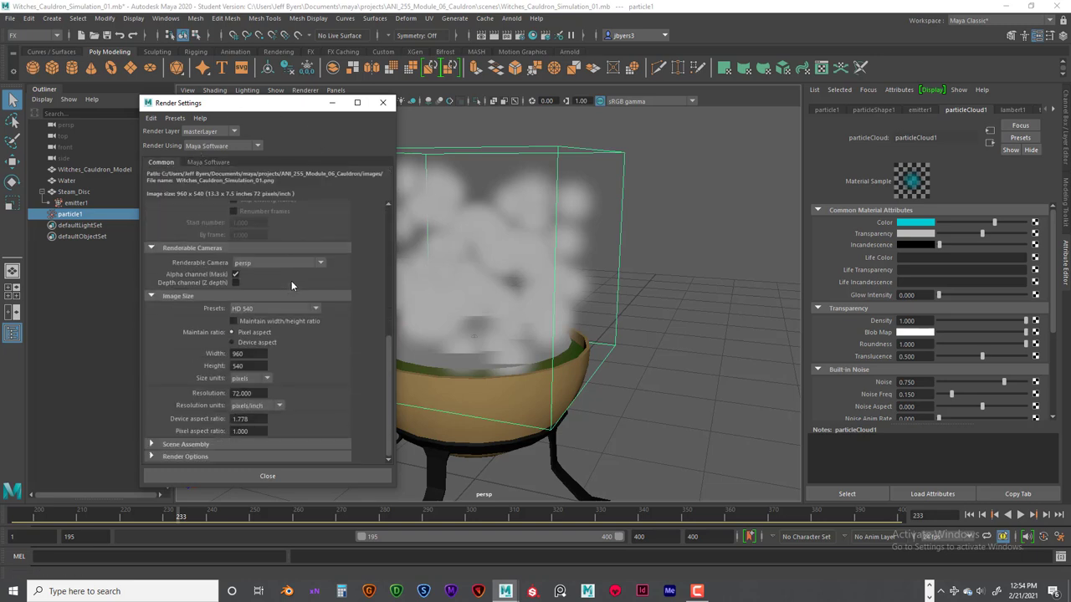
left_click(382, 102)
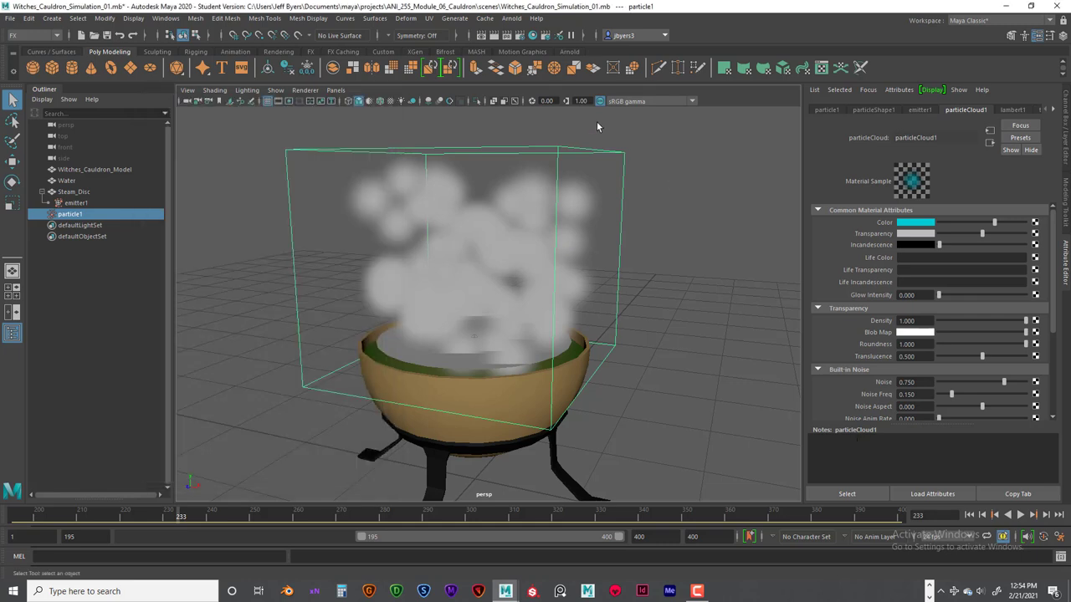
Step: Render frame 233 with Maya Software and keep the image in Render View
left_click(494, 35)
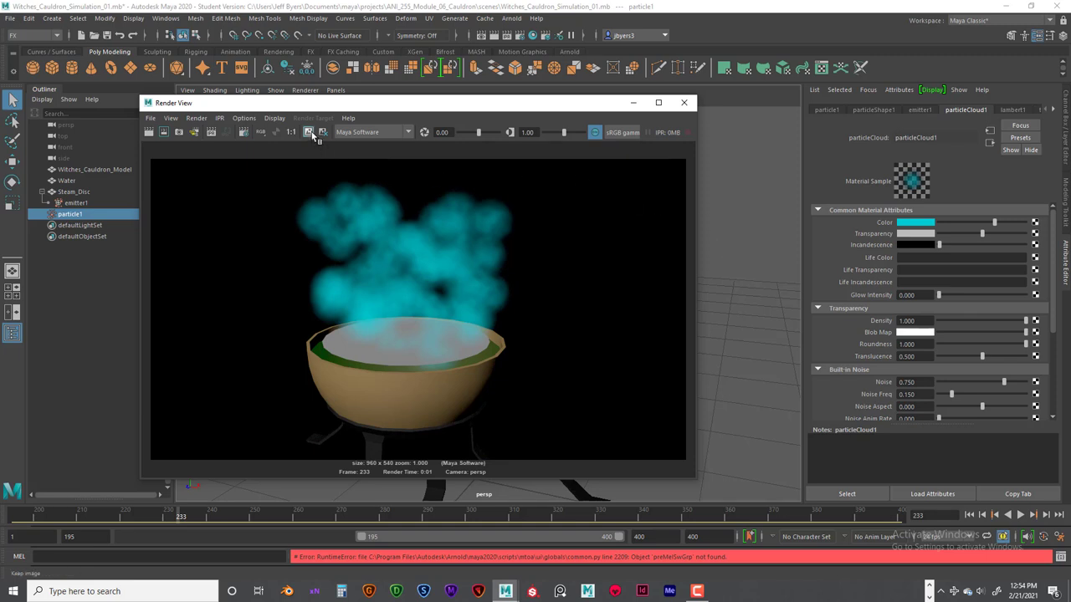
left_click_drag(365, 102, 365, 75)
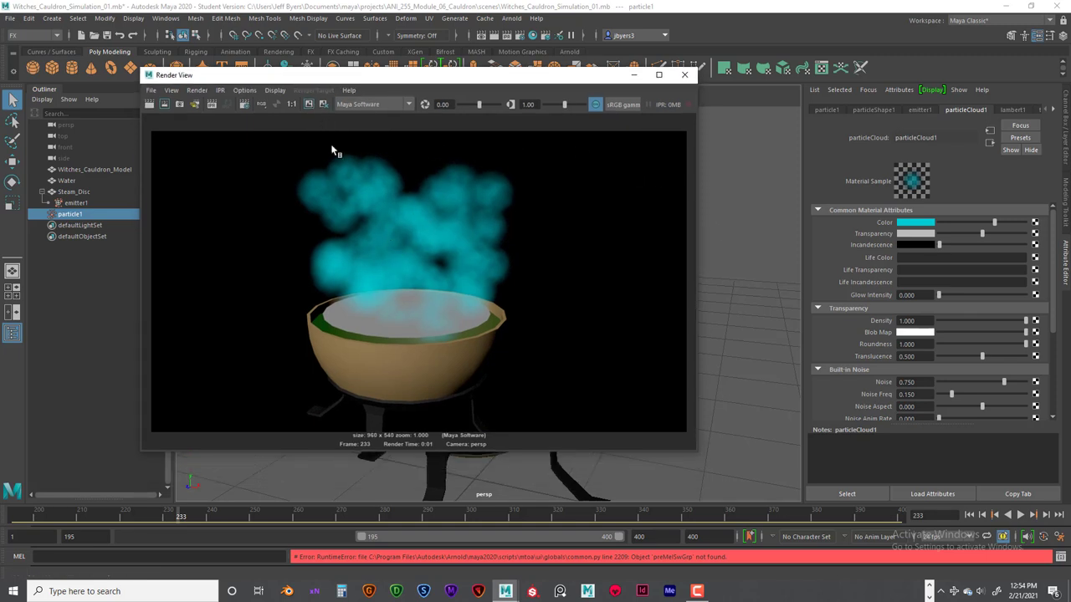
left_click(309, 104)
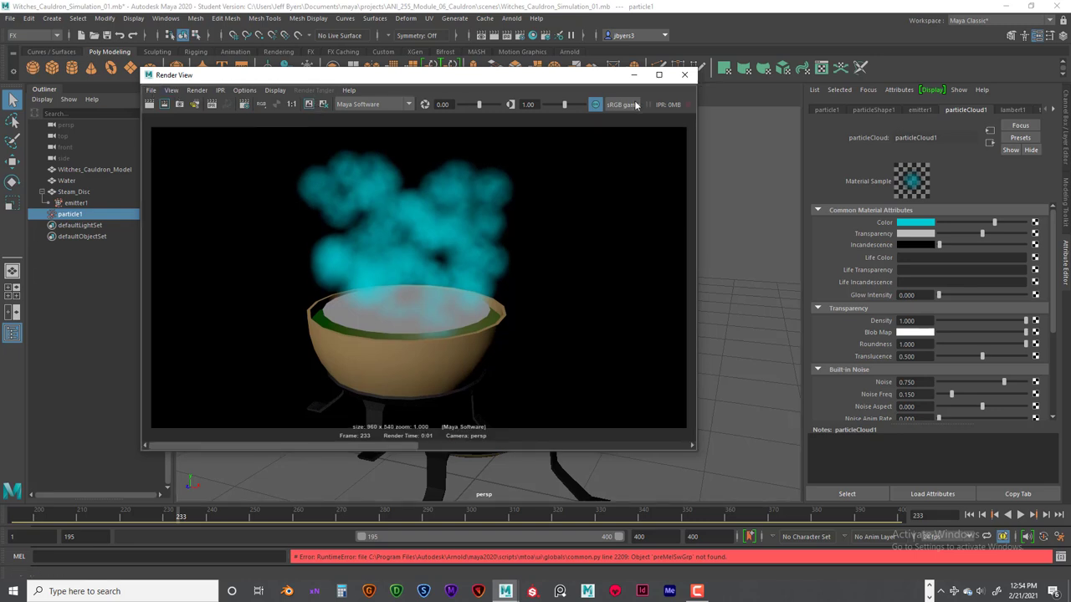
left_click_drag(591, 77, 505, 58)
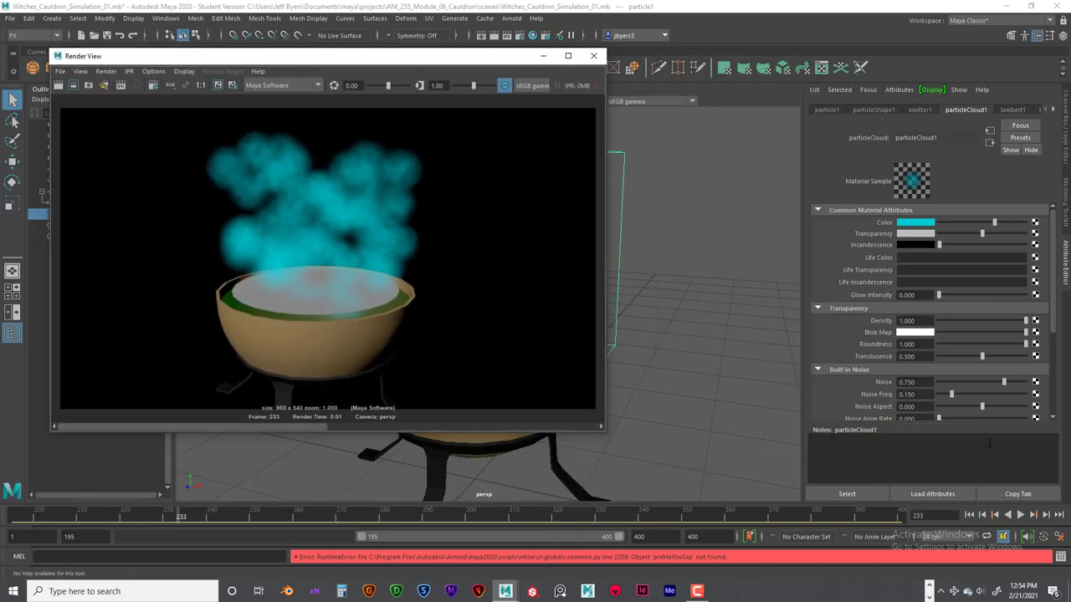
Step: Rewind the timeline and select the particle1 steam in the Outliner
left_click(968, 515)
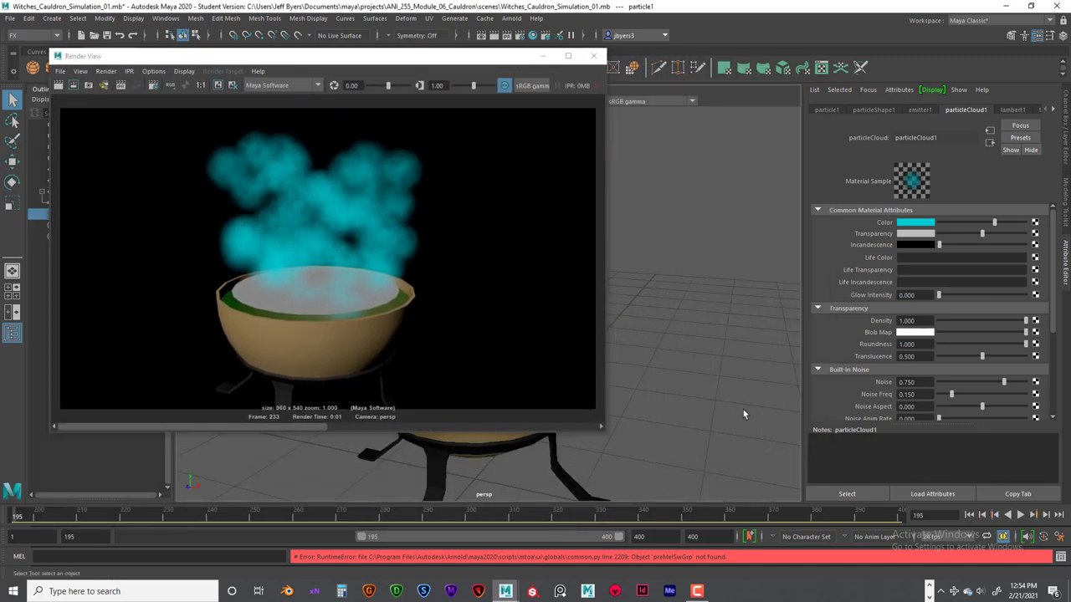
left_click(784, 438)
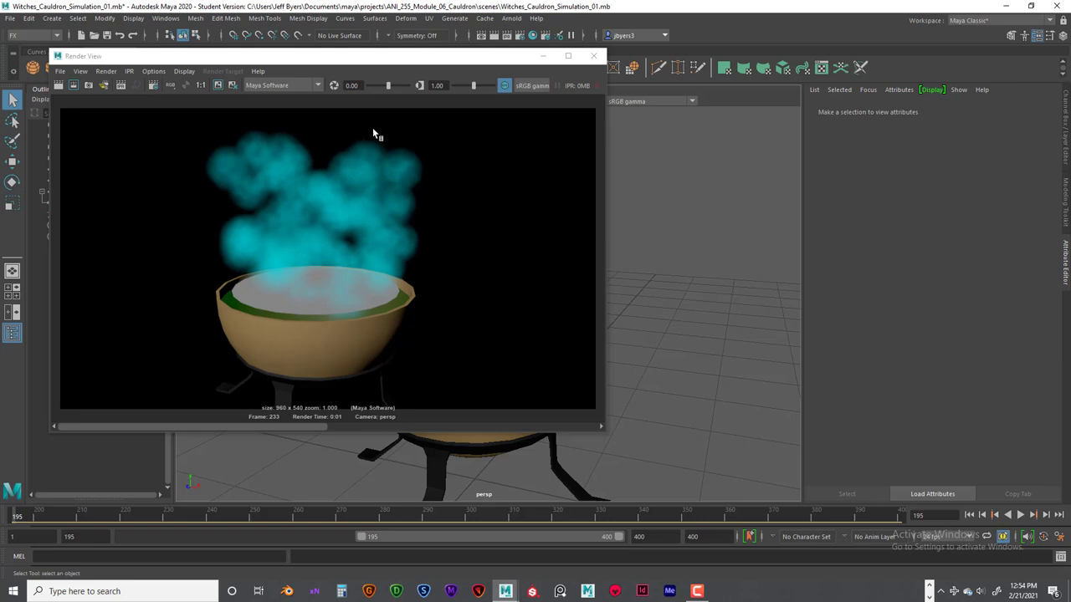
left_click_drag(380, 56, 585, 98)
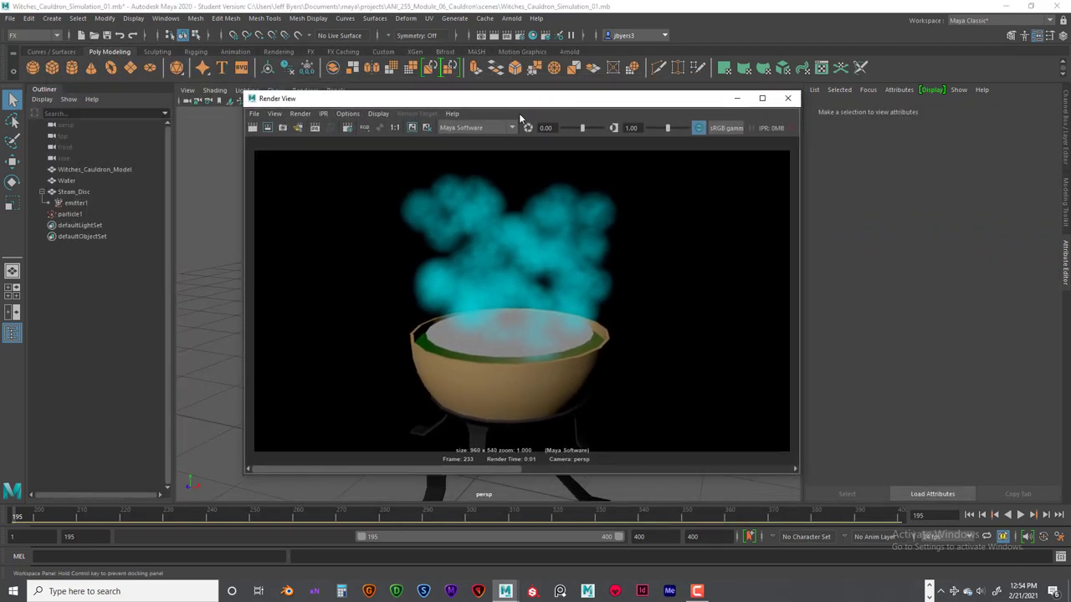
left_click_drag(518, 117, 517, 117)
left_click(70, 215)
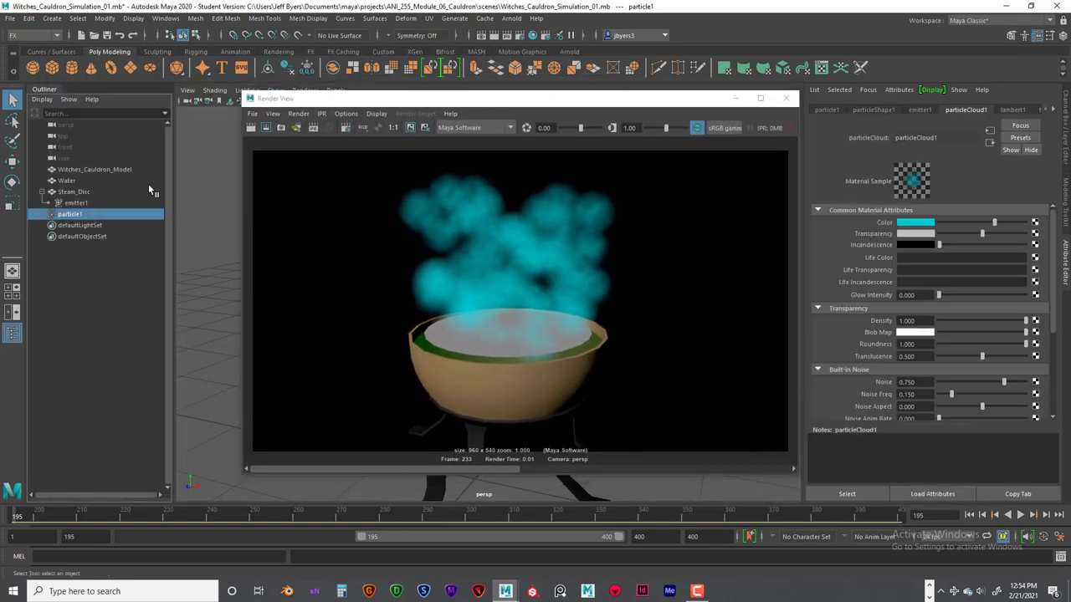
left_click_drag(327, 100, 219, 55)
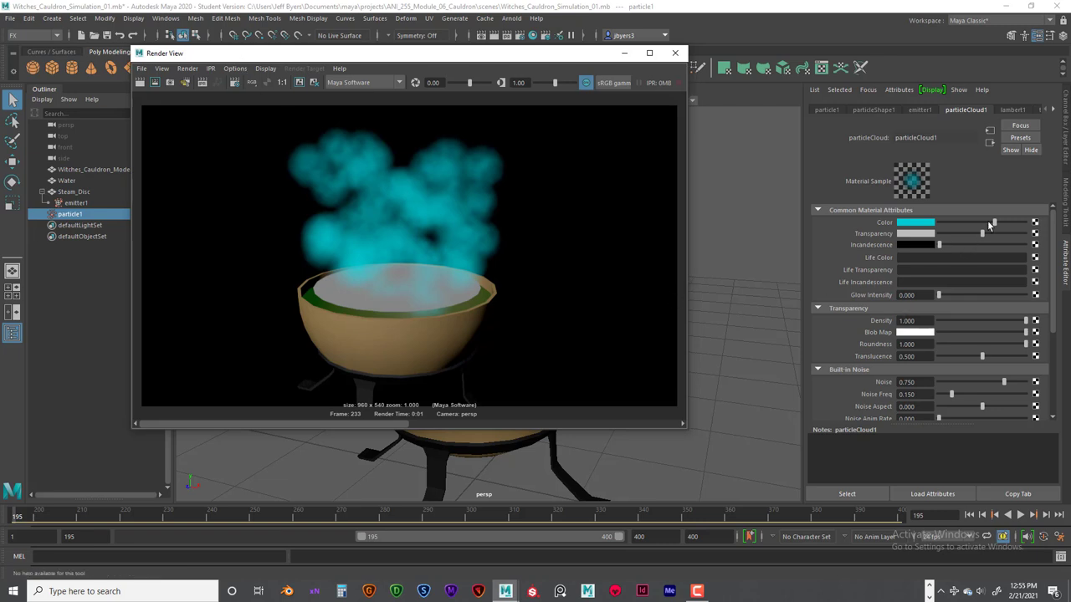
Step: Change the steam cloud colour from cyan to near-white and raise its transparency
left_click(912, 224)
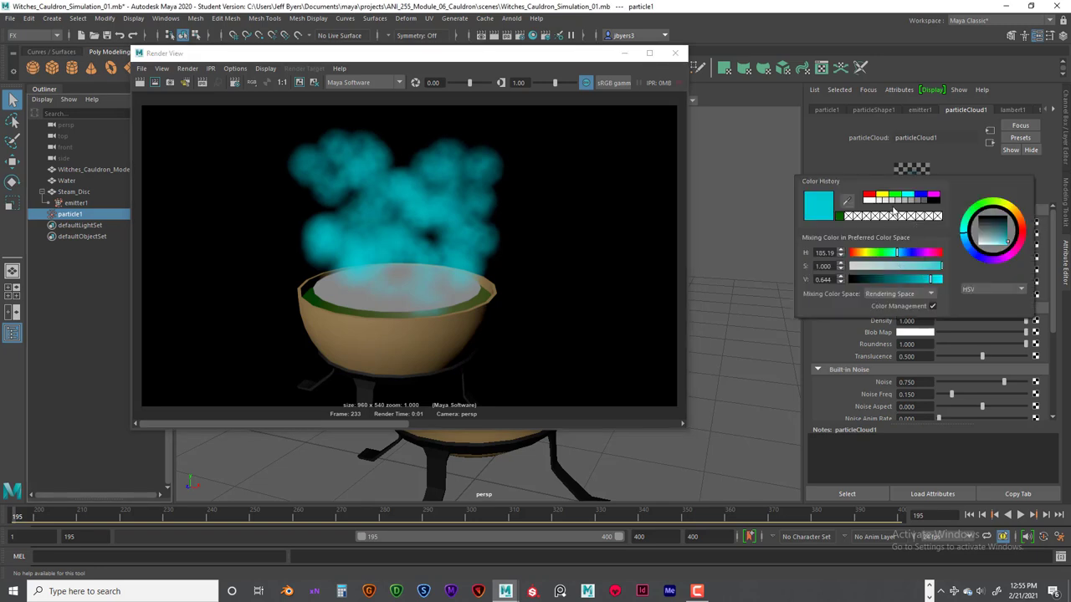
left_click(878, 201)
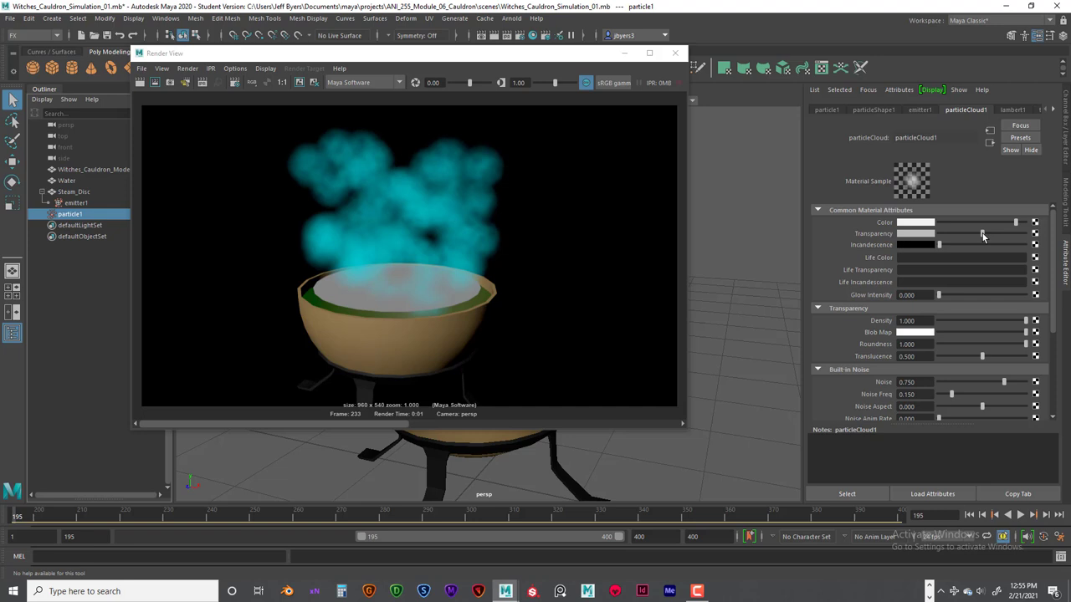
left_click_drag(983, 235, 1010, 236)
Step: Render frame 259 with the white steam, then increase the steam transparency further
left_click(1020, 516)
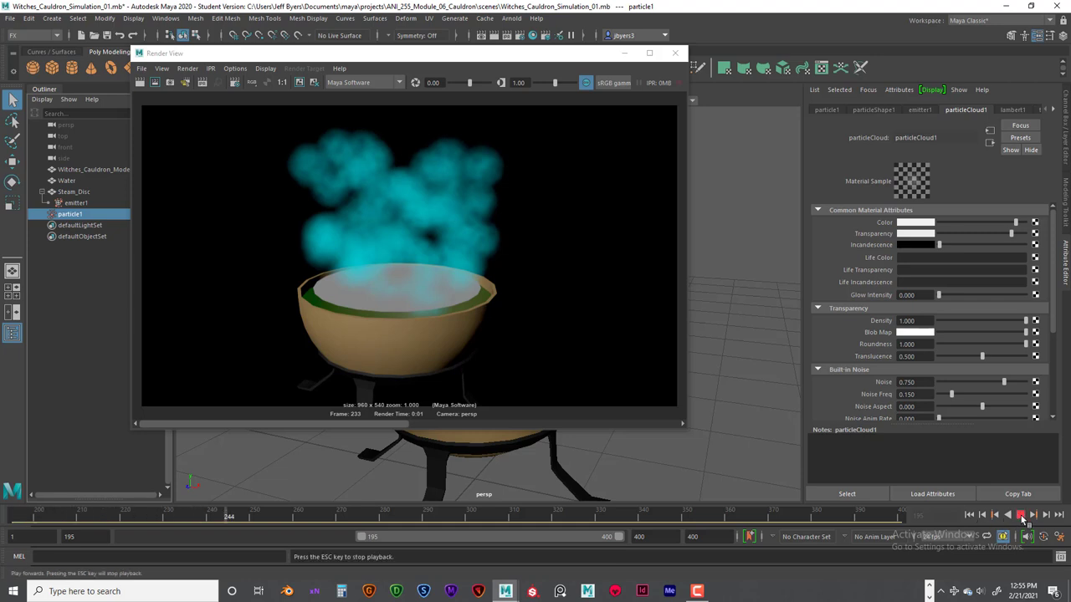
left_click(1022, 517)
left_click_drag(486, 57, 941, 77)
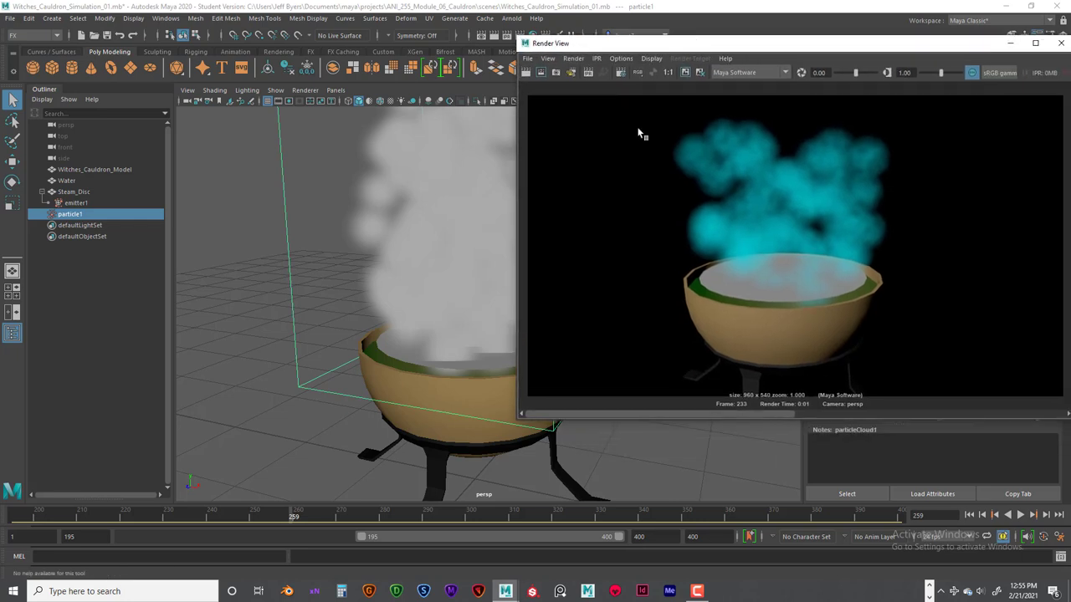
left_click(540, 74)
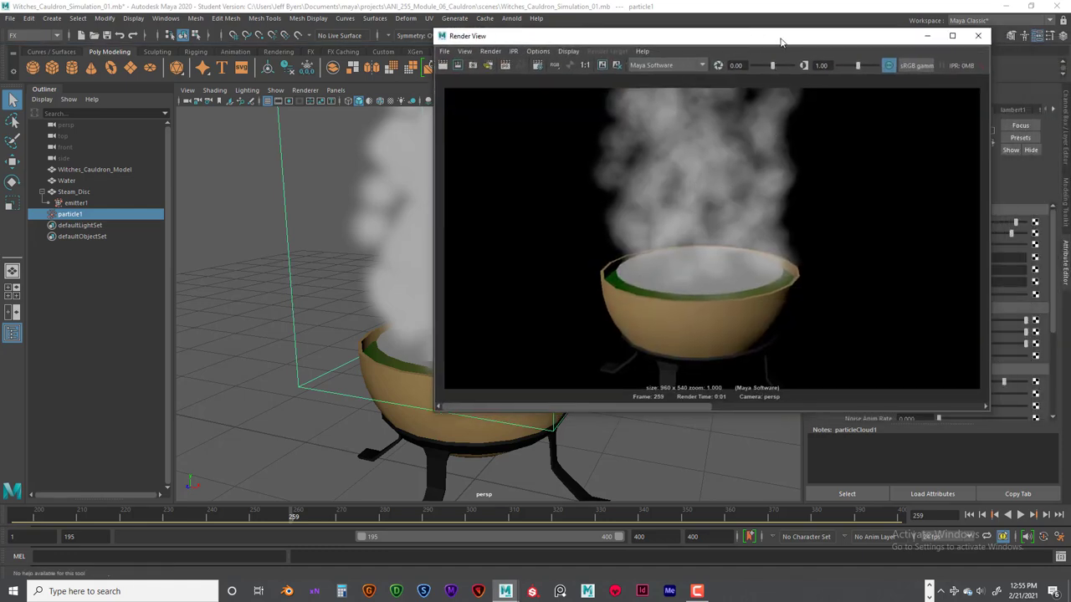
left_click_drag(780, 42, 446, 83)
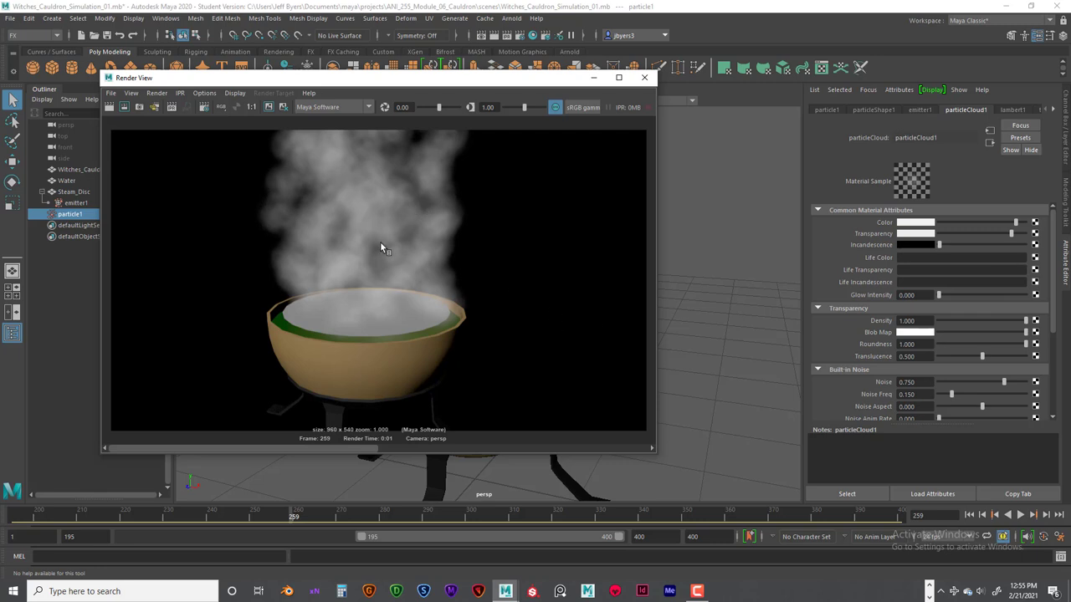
left_click_drag(357, 80, 389, 141)
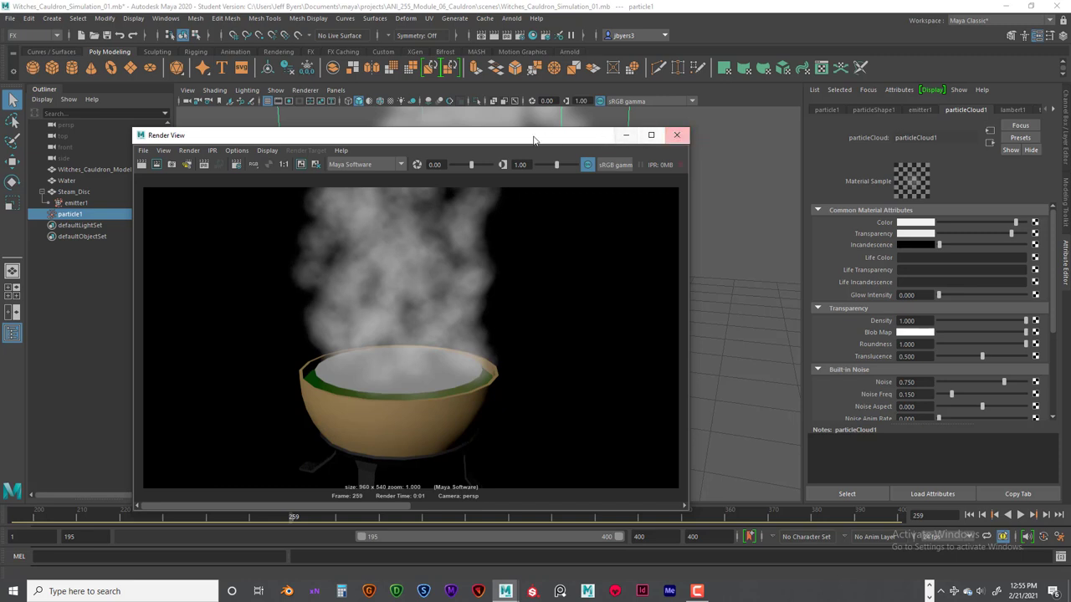
left_click_drag(536, 139, 548, 128)
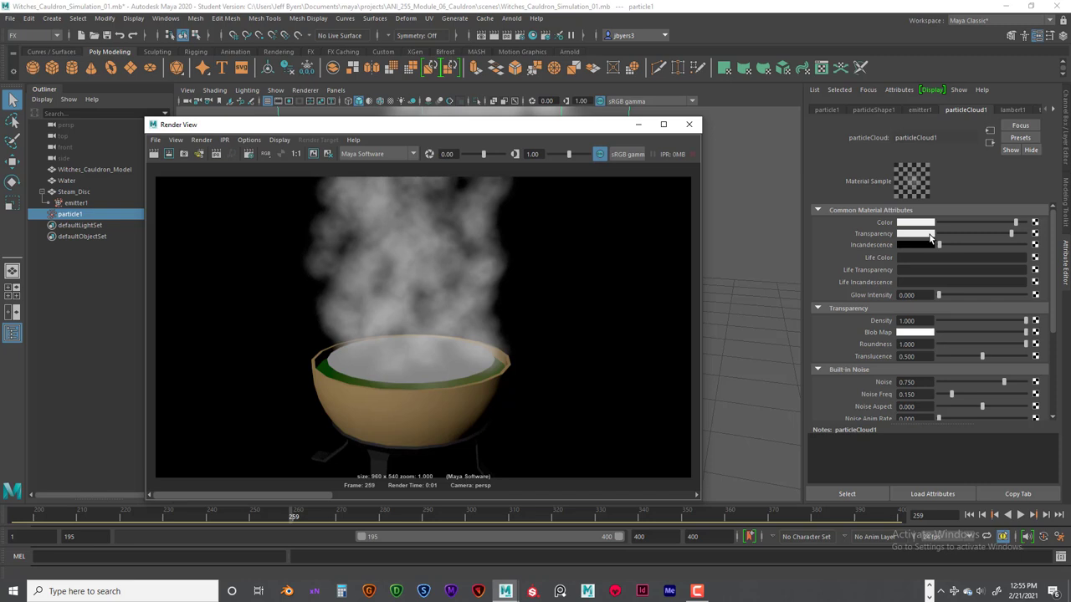
left_click_drag(1011, 235, 1018, 235)
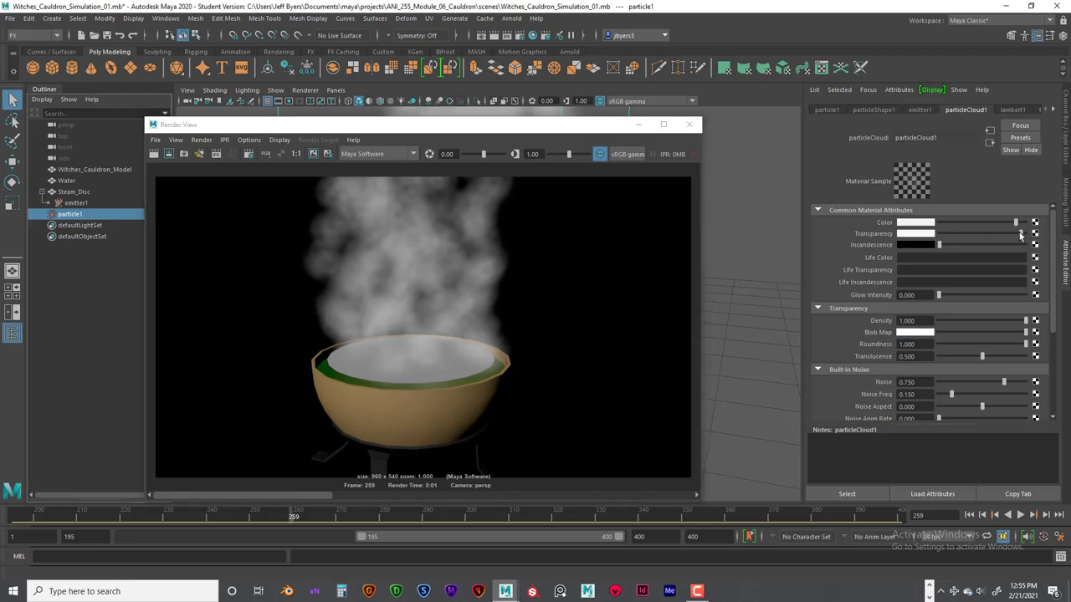
left_click_drag(540, 125, 669, 81)
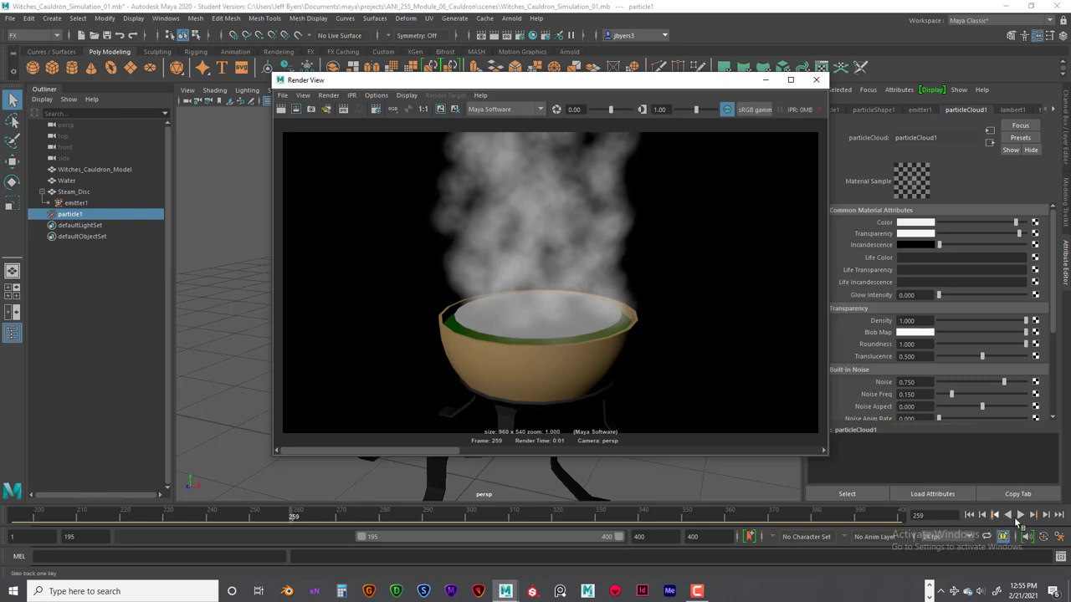
Step: Render frame 287 with the white steam, then minimise Render View
left_click(1020, 515)
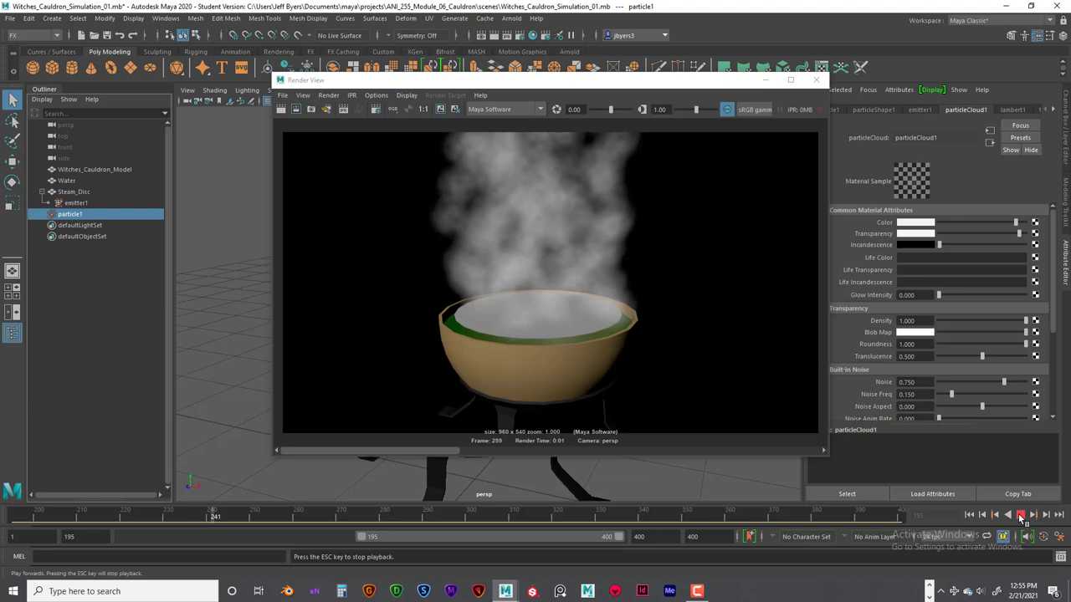
left_click(1020, 515)
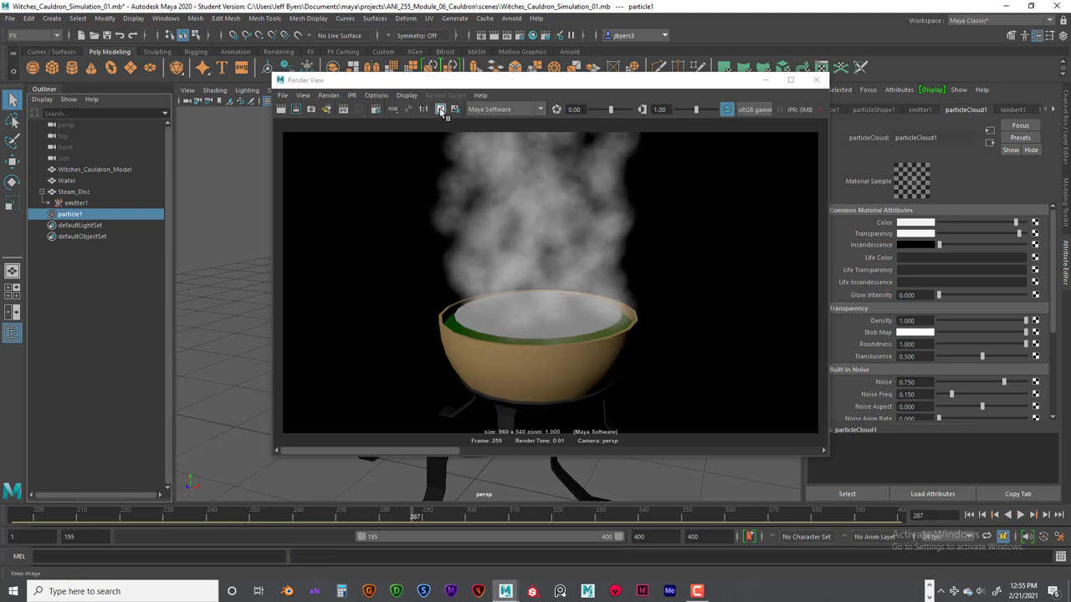
left_click(320, 112)
left_click(281, 109)
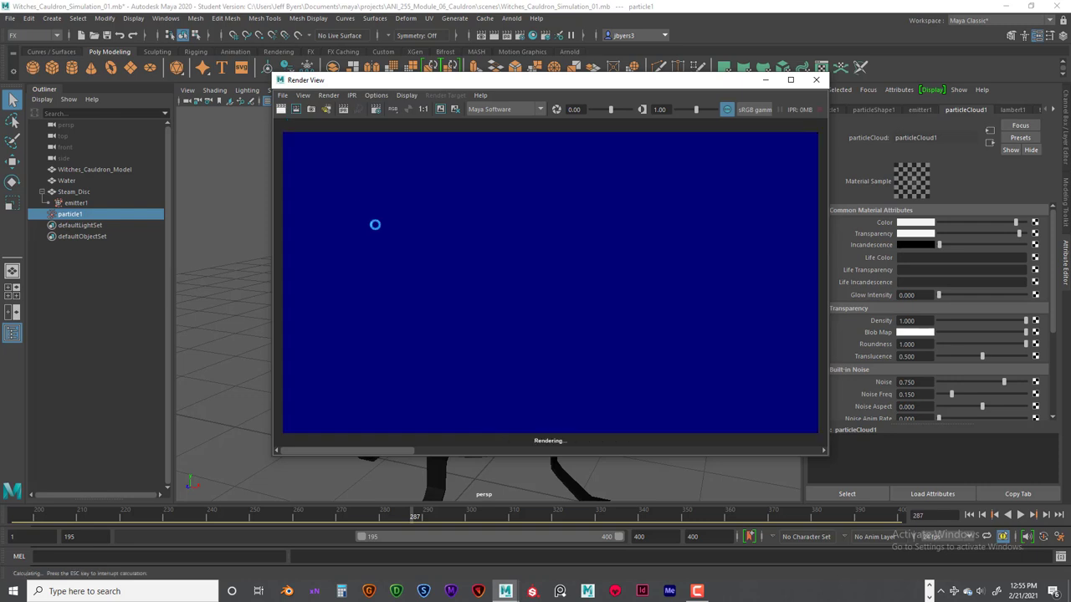
left_click_drag(553, 86, 382, 70)
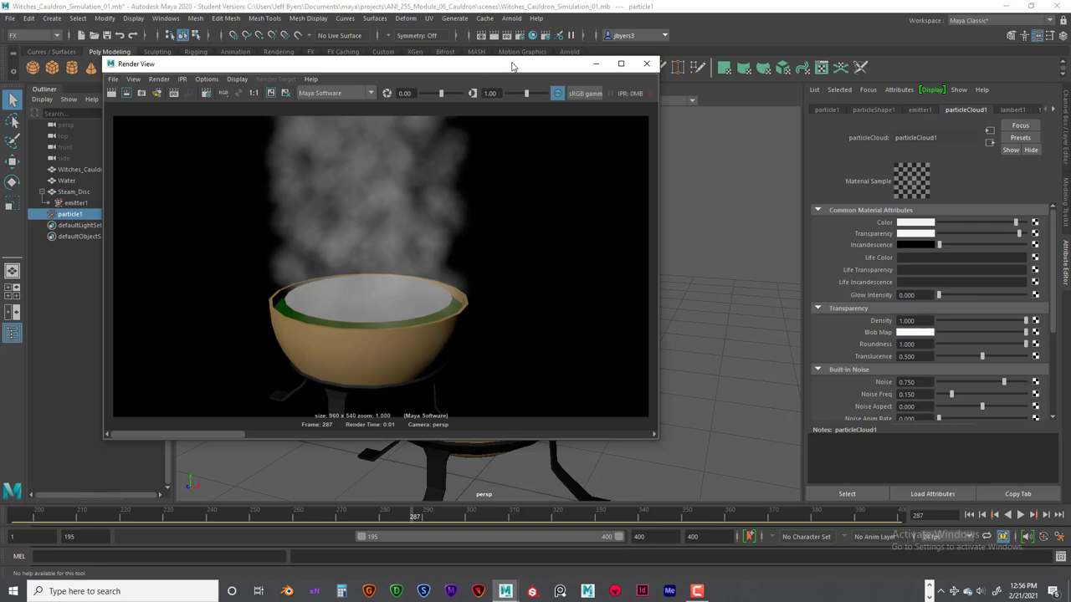
left_click_drag(586, 70, 620, 73)
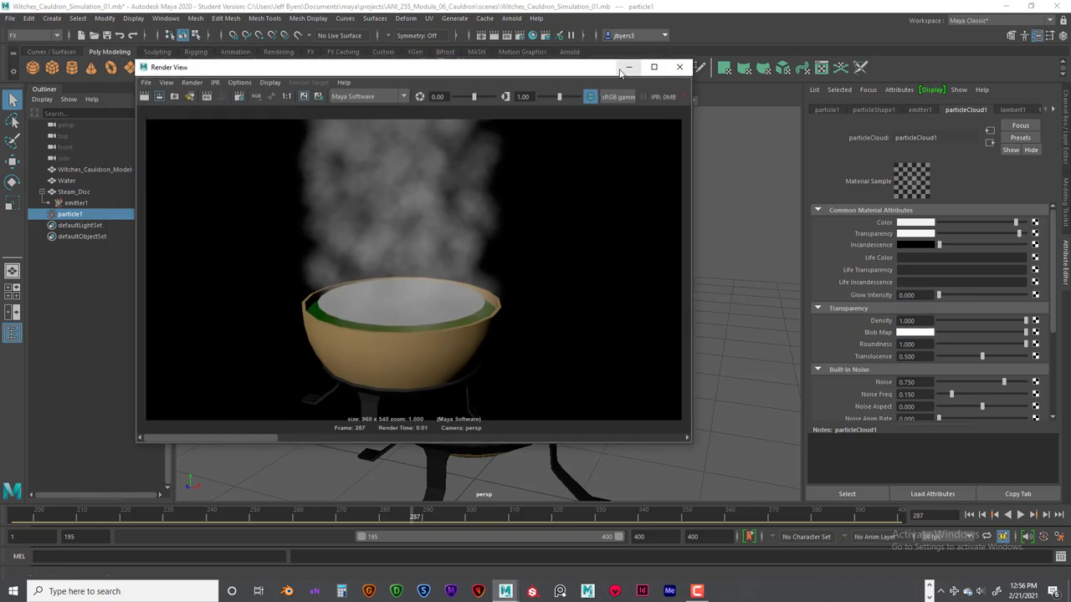
left_click(628, 68)
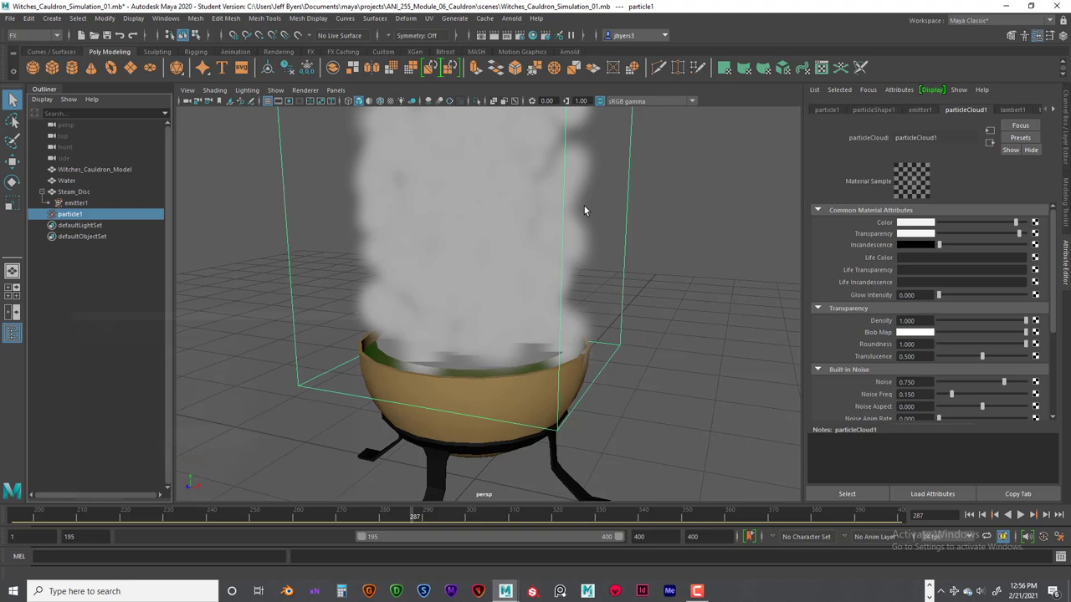
Step: Turn off Steam_Disc's Visibility in the Channel Box
left_click(526, 359)
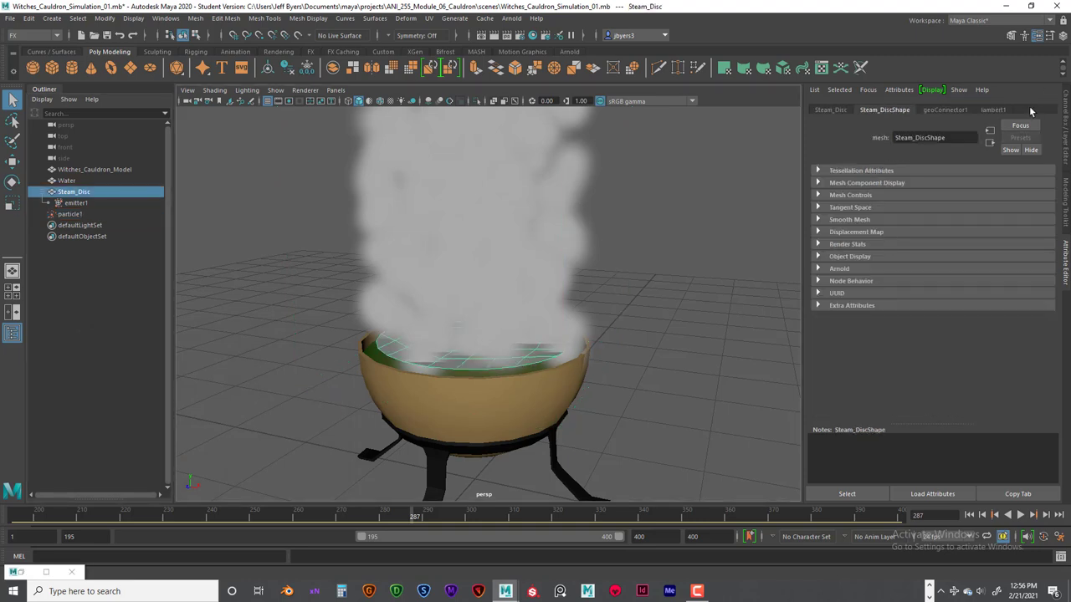
key("ctrl+a")
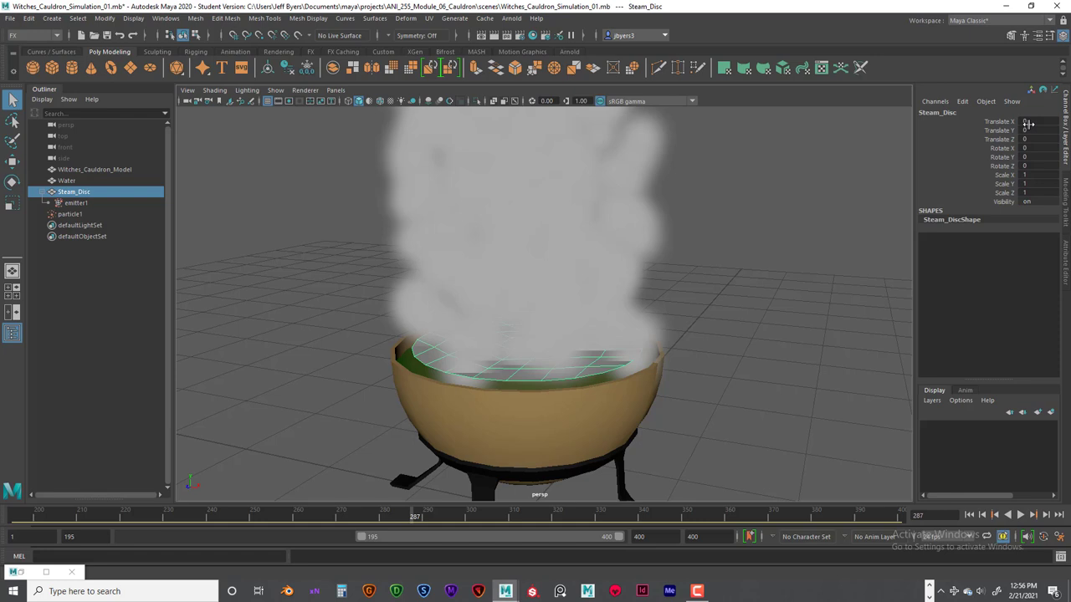
left_click(1035, 201)
key("Return")
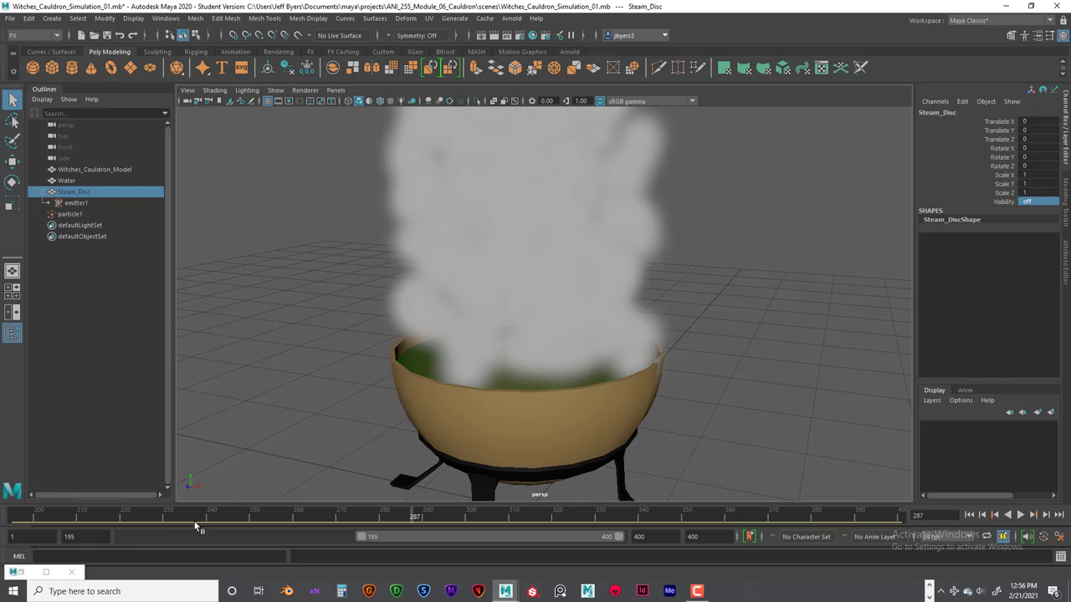
Step: Replay the steam simulation from frame 195 and stop at frame 346
left_click(970, 516)
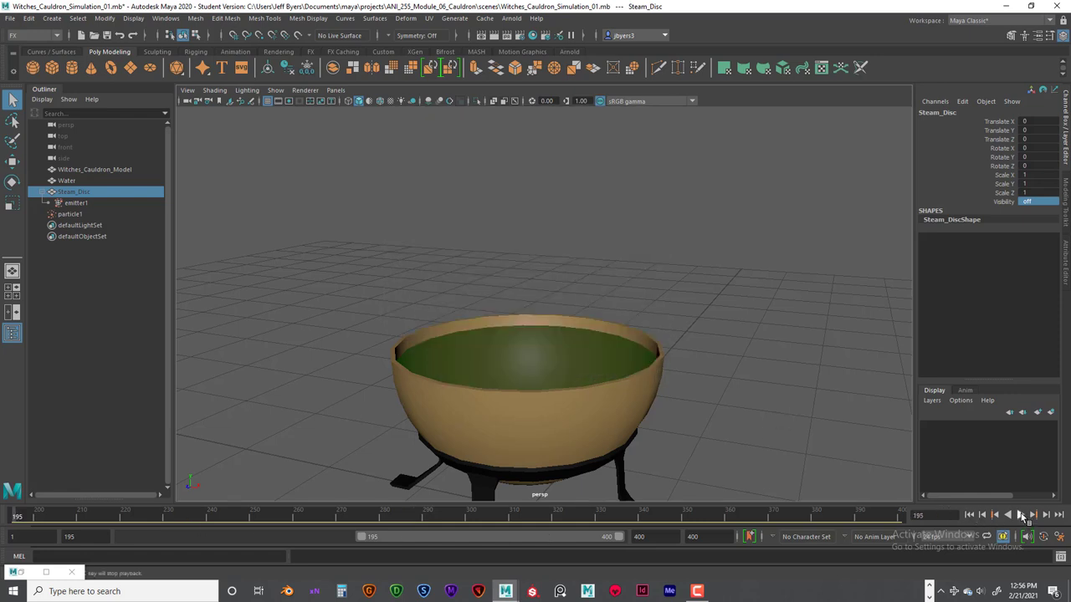
left_click(1020, 515)
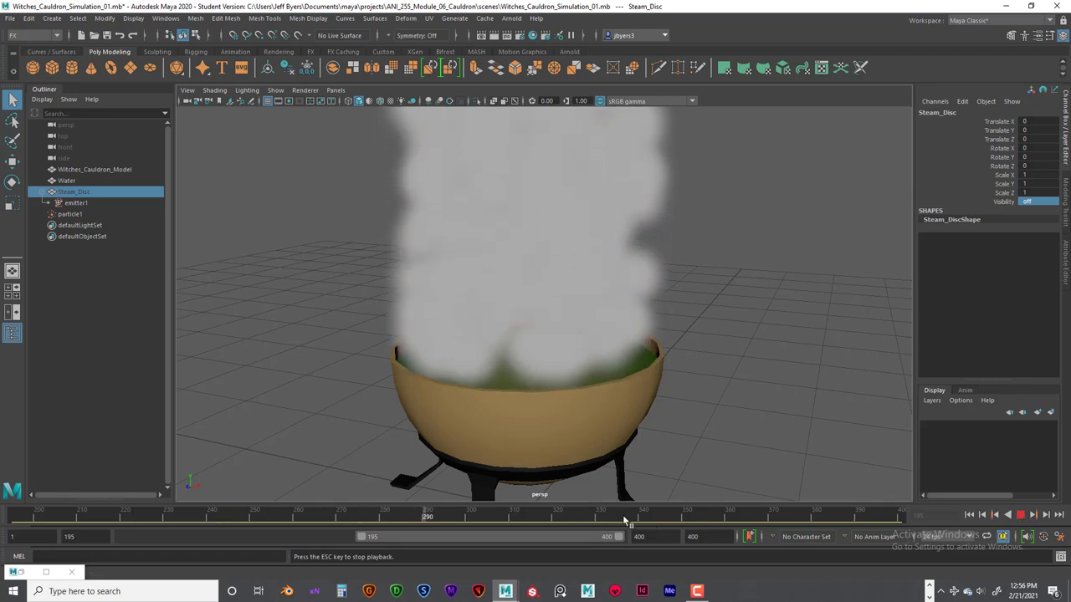
left_click(1021, 515)
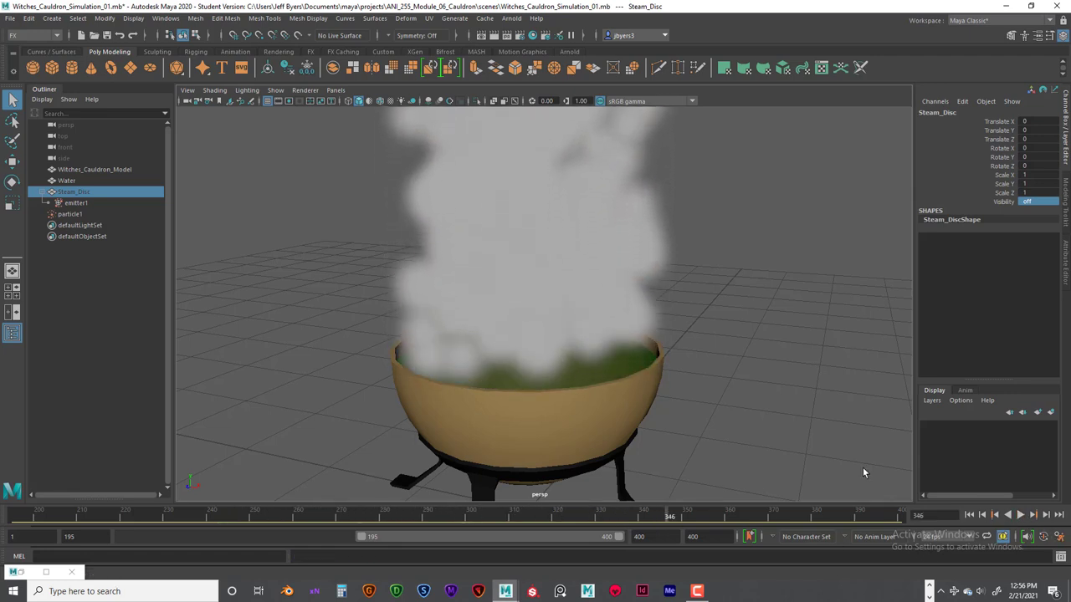
Step: Restore Render View and re-render frame 346, showing steam over green water without the disc
left_click(46, 572)
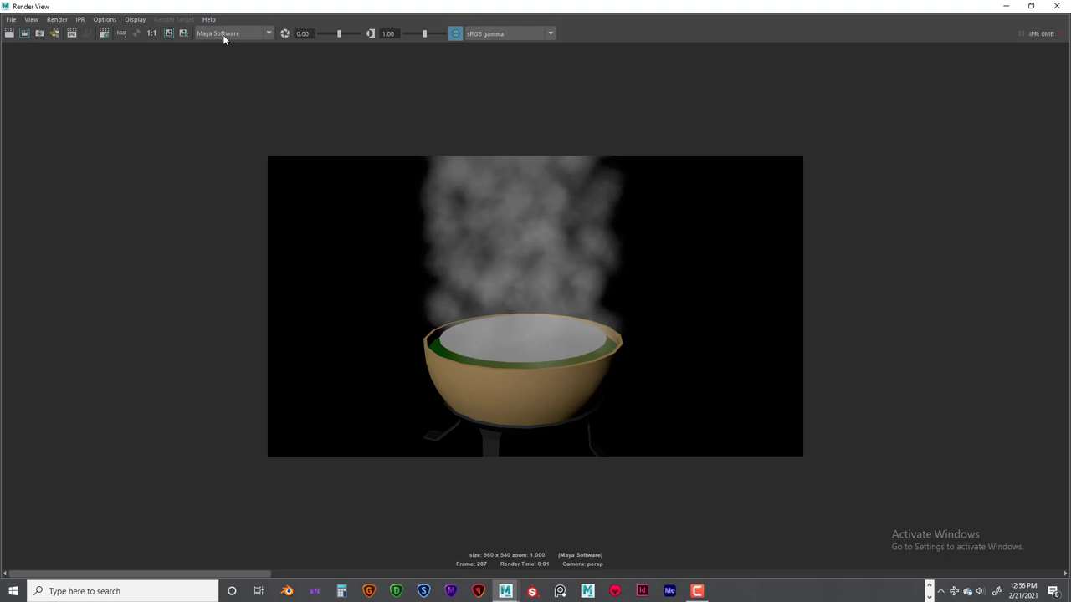
left_click(9, 33)
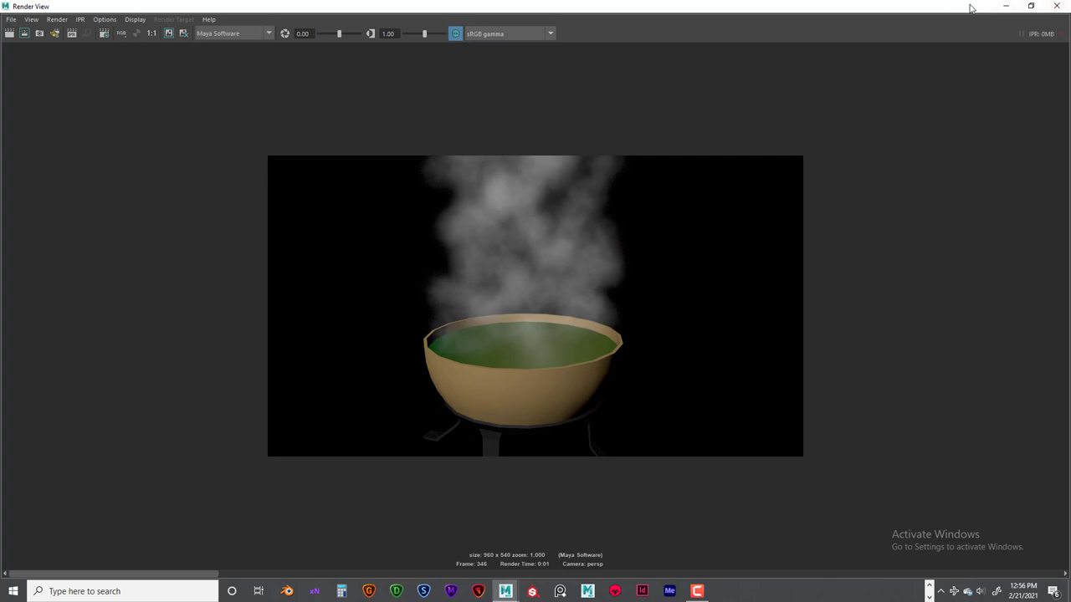
Step: Close Render View and reposition the persp camera to frame the cauldron, stand and steam column
left_click(1055, 6)
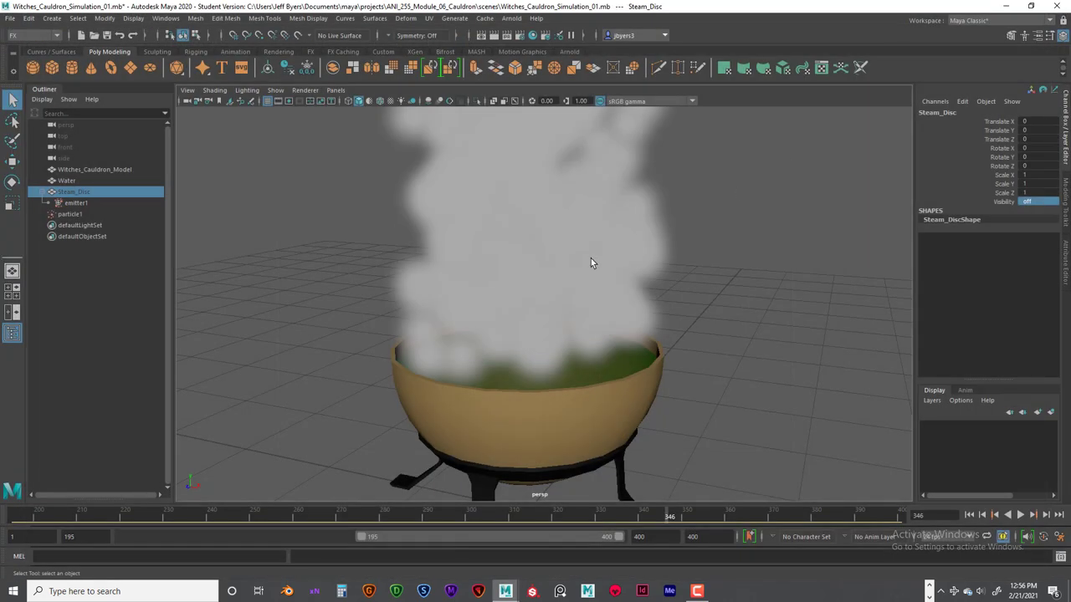
scroll(589, 256, "down", 5)
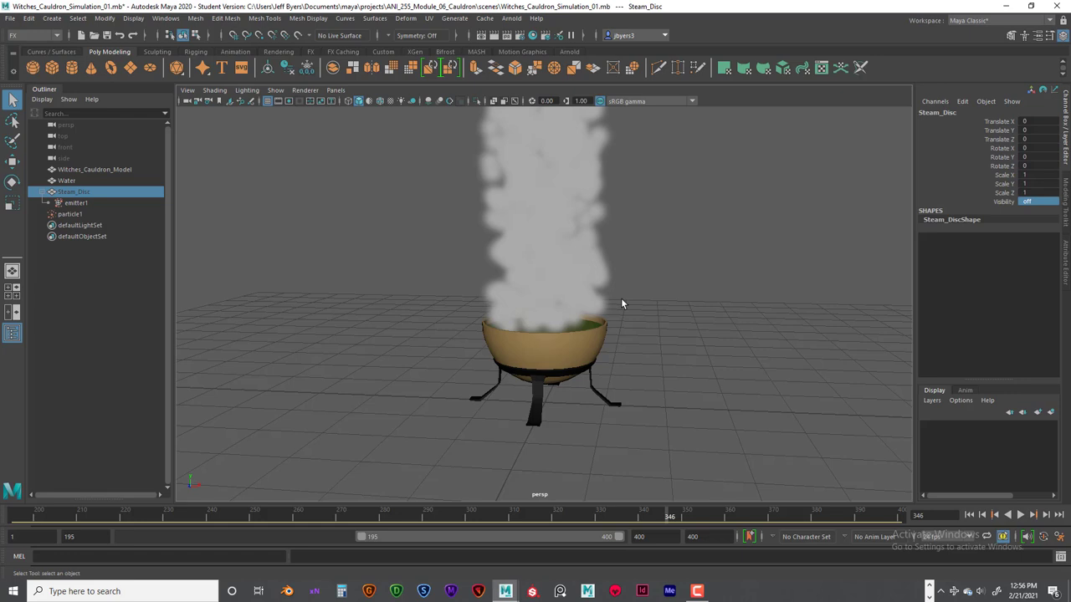
mouse_move(619, 297)
right_mouse_down("alt")
mouse_move(640, 294)
mouse_move(607, 290)
mouse_move(645, 298)
mouse_move(634, 293)
right_mouse_up("alt")
middle_click_drag(633, 294, 609, 296, "alt")
right_click_drag(628, 296, 638, 306, "alt")
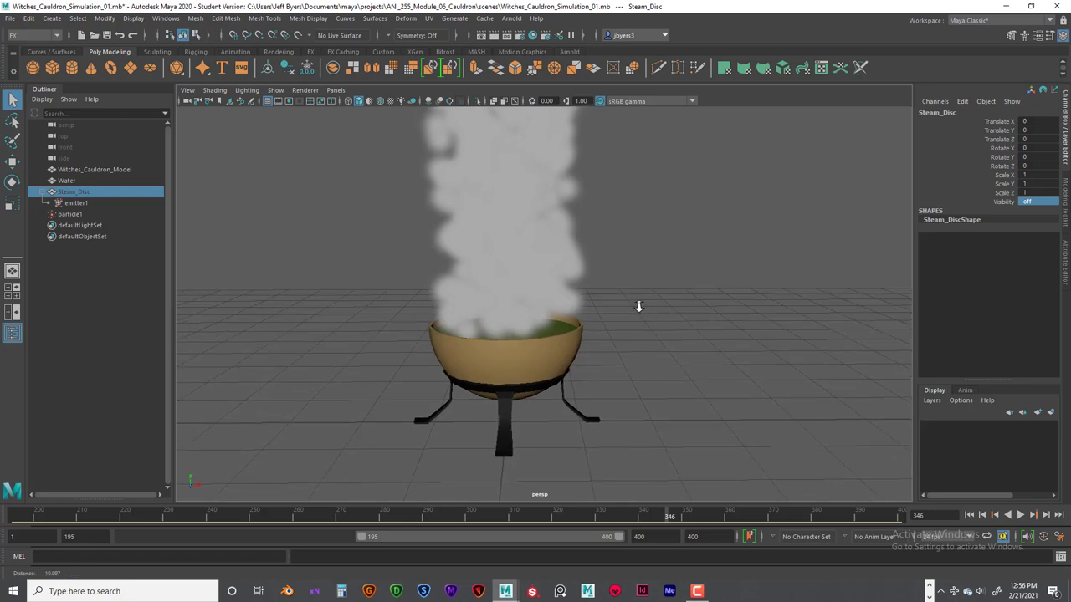
left_click_drag(638, 306, 611, 292, "alt")
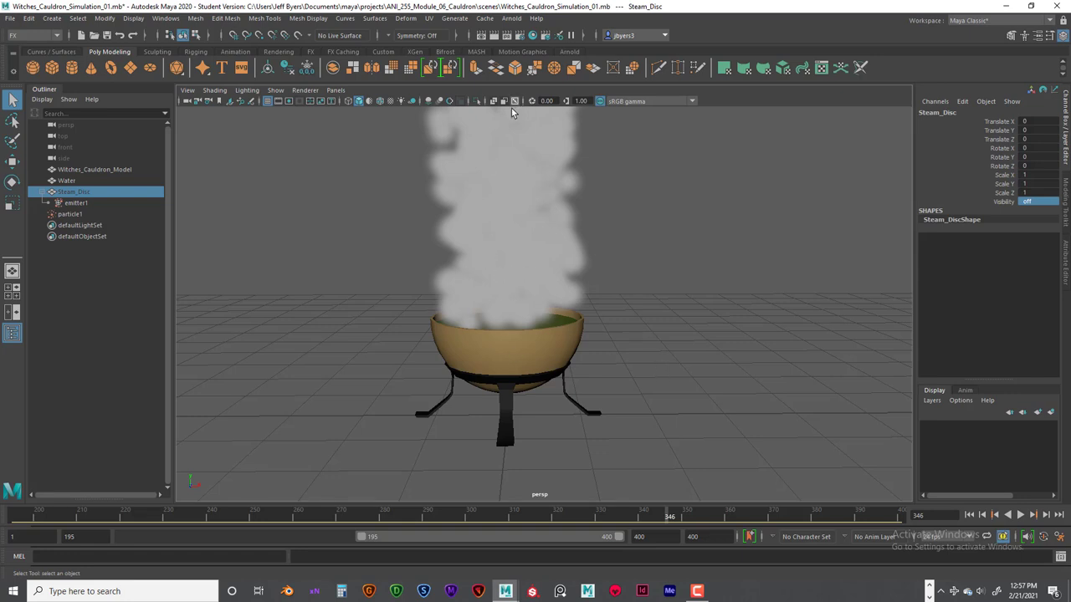
left_click_drag(648, 311, 689, 262, "alt")
left_click_drag(539, 356, 543, 334, "alt")
right_click_drag(542, 341, 544, 338, "alt")
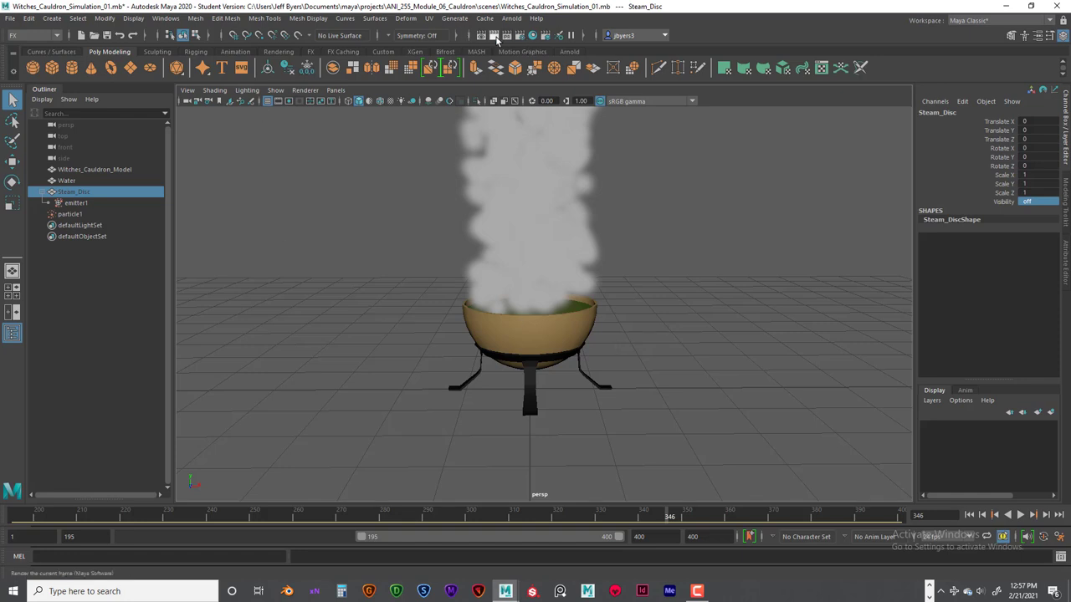
Step: Set the Render Settings image size preset to HD 1080 (1920x1080) and check the Maya Software tab
left_click(519, 35)
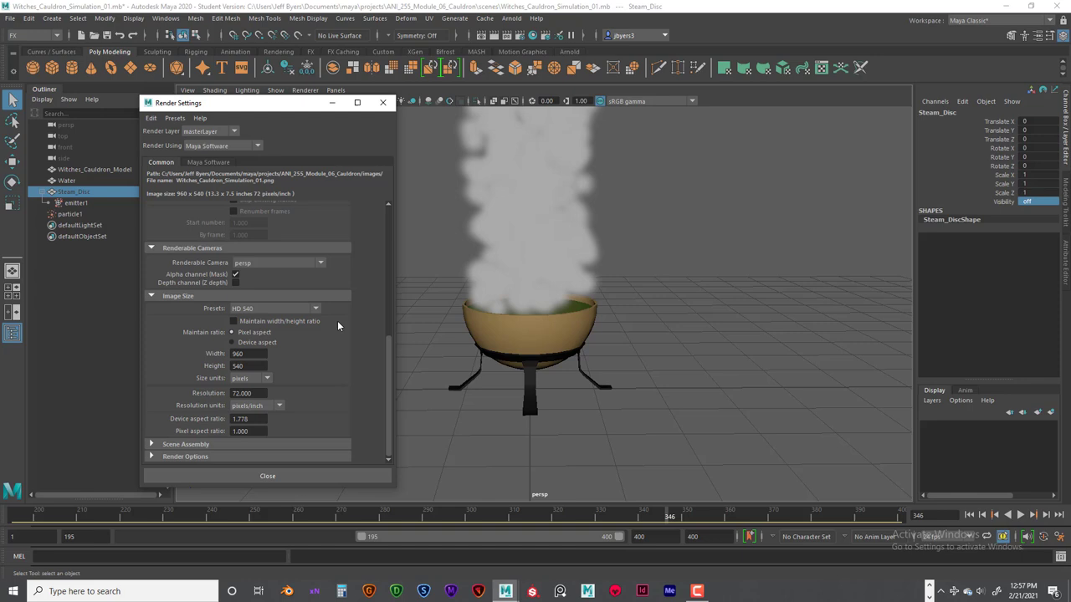
left_click(264, 310)
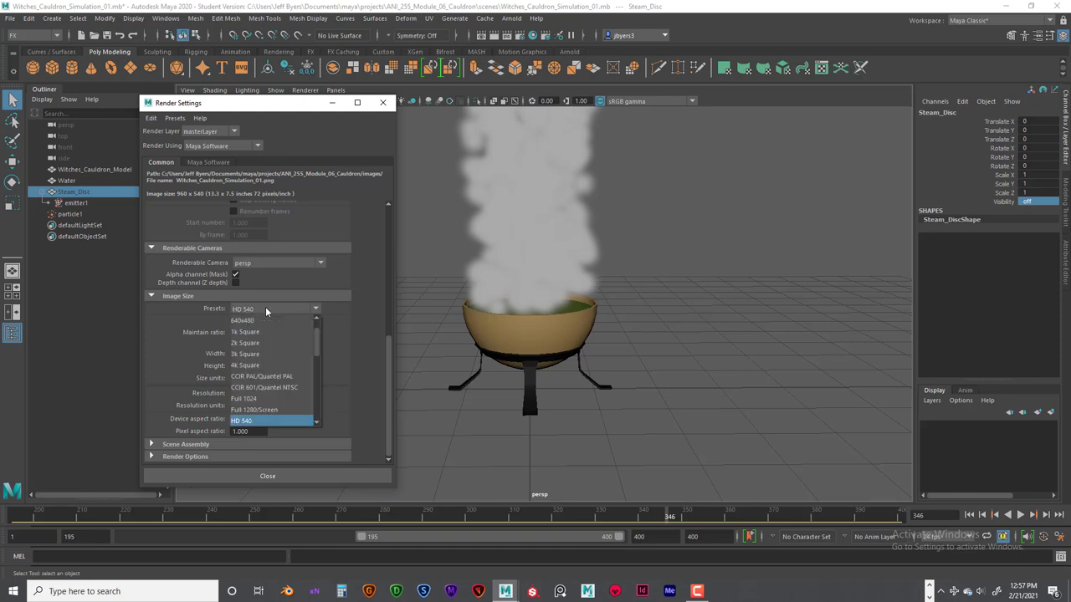
scroll(314, 350, "down", 4)
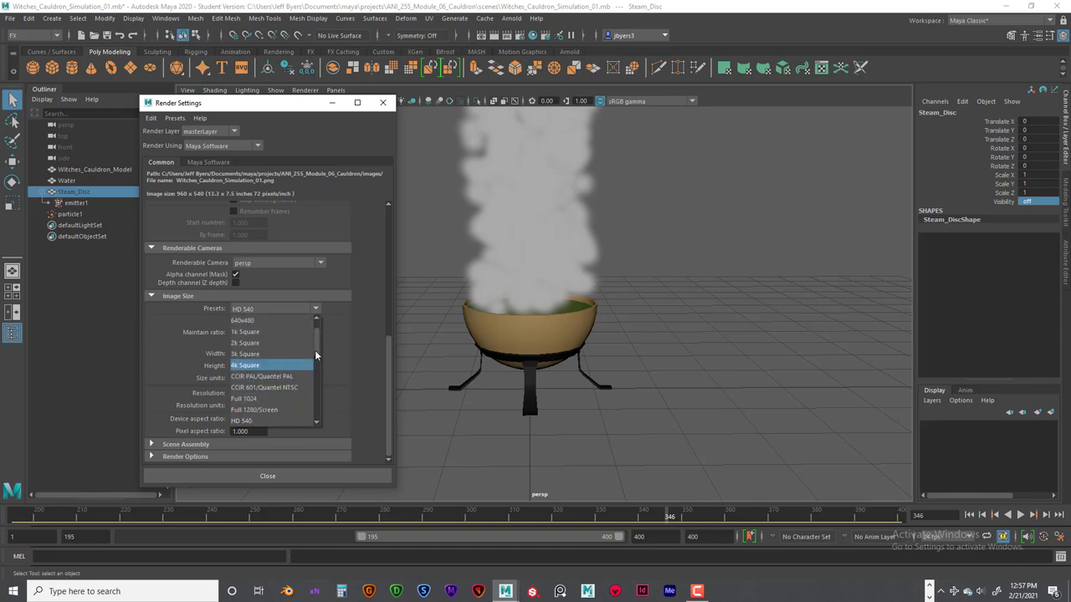
scroll(317, 381, "up", 1)
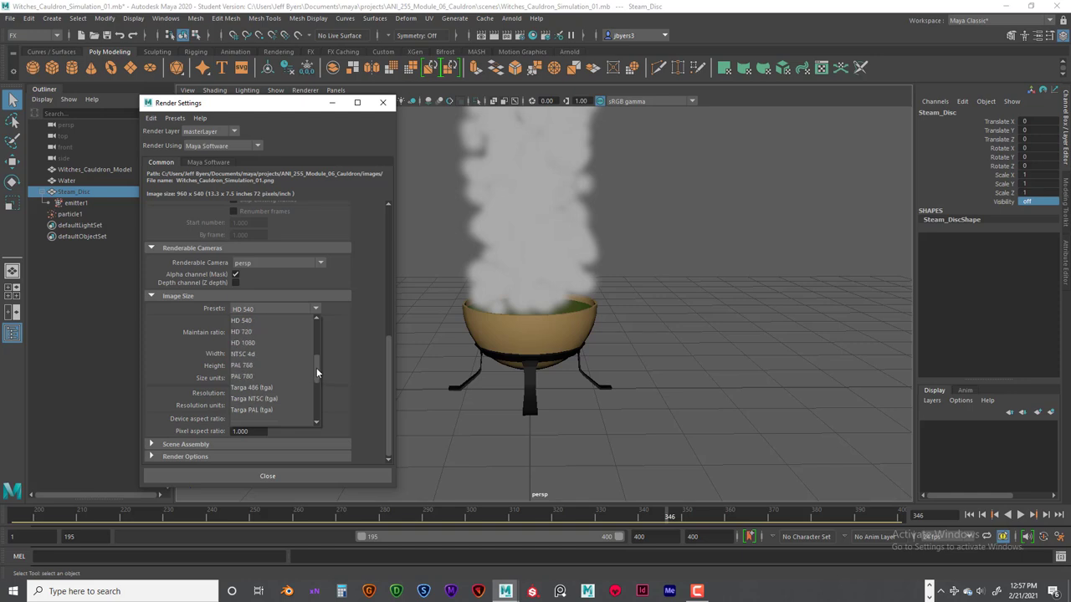
left_click(251, 343)
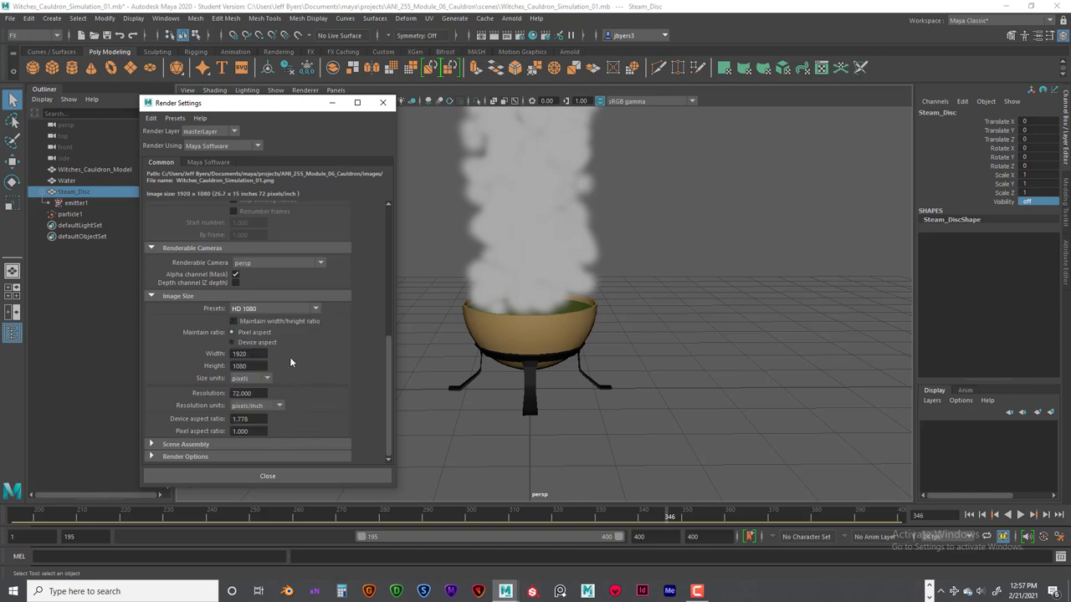
left_click(220, 162)
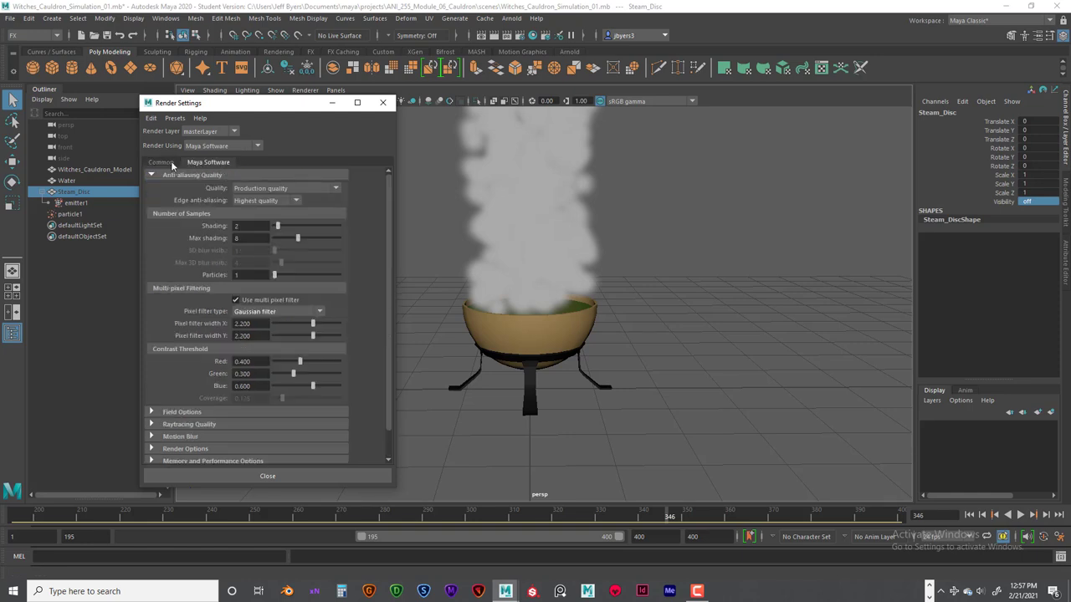
left_click(171, 161)
left_click(210, 164)
left_click(382, 103)
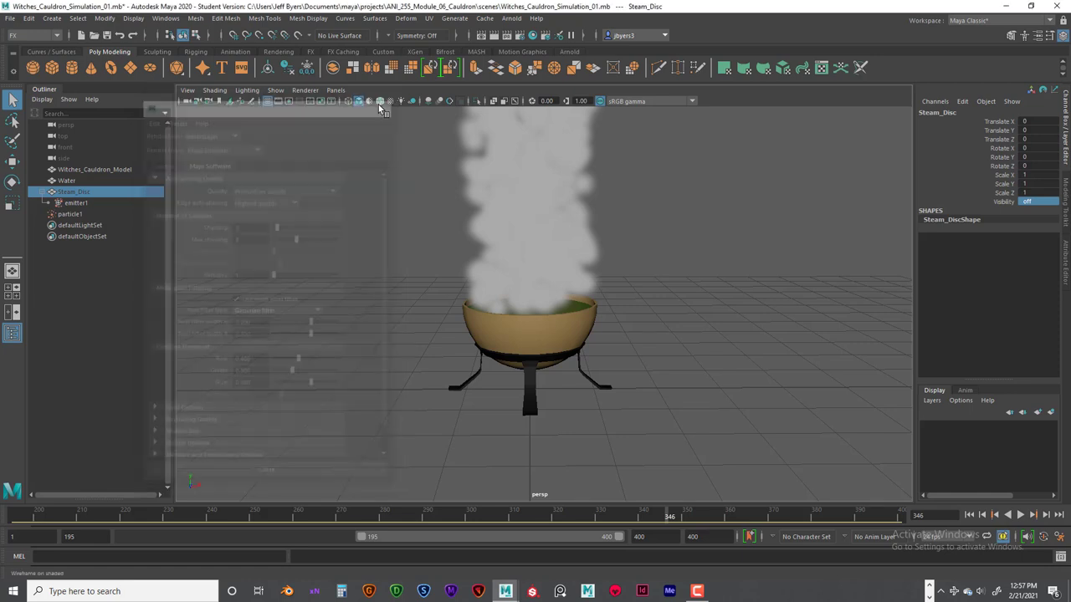
Step: Turn on Resolution Gate and Field Chart, then track the camera to centre the cauldron
left_click(288, 100)
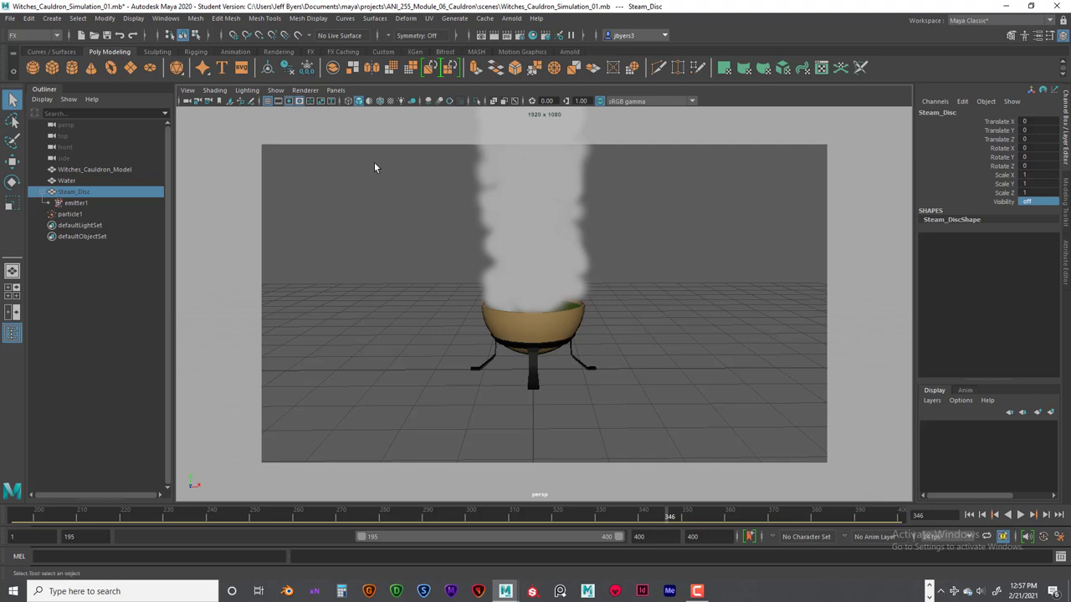
left_click(310, 101)
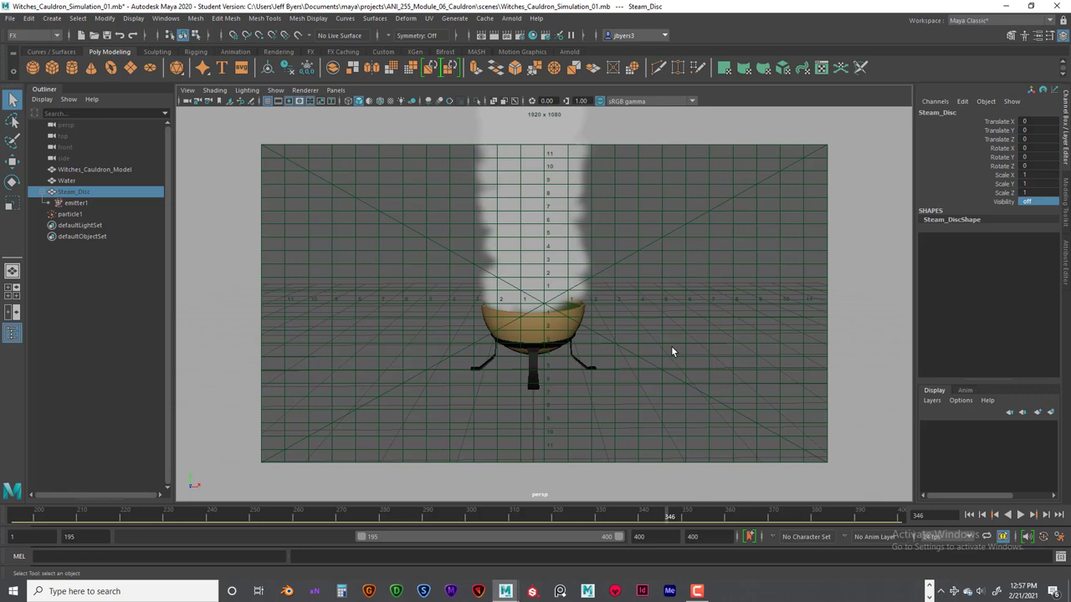
middle_click_drag(674, 347, 674, 346, "alt")
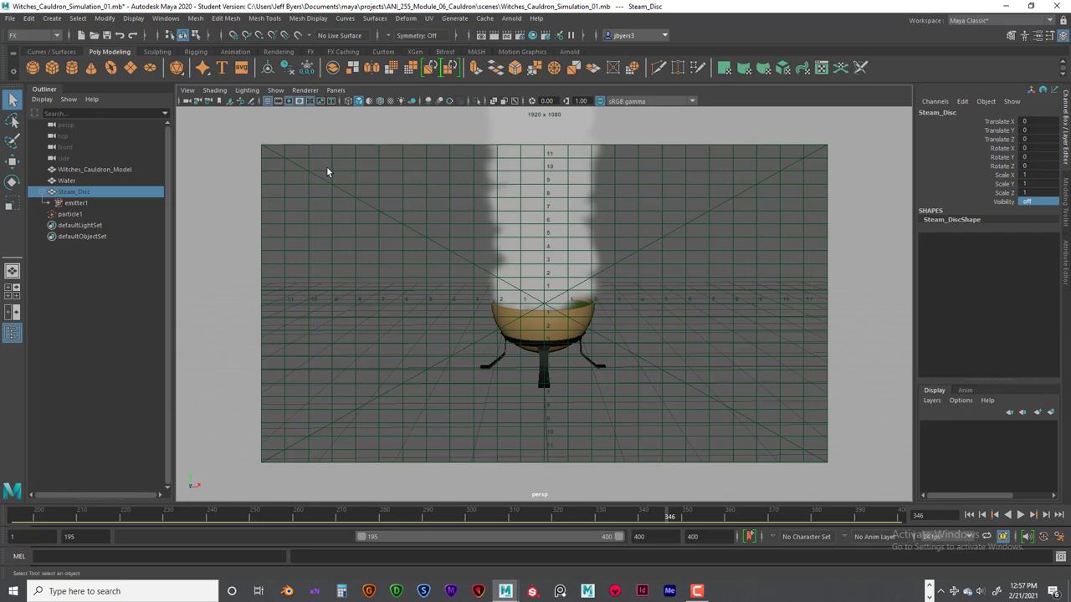
Step: Hide the field chart, render frame 346 at 1920x1080, and reposition the Render View window
left_click(310, 101)
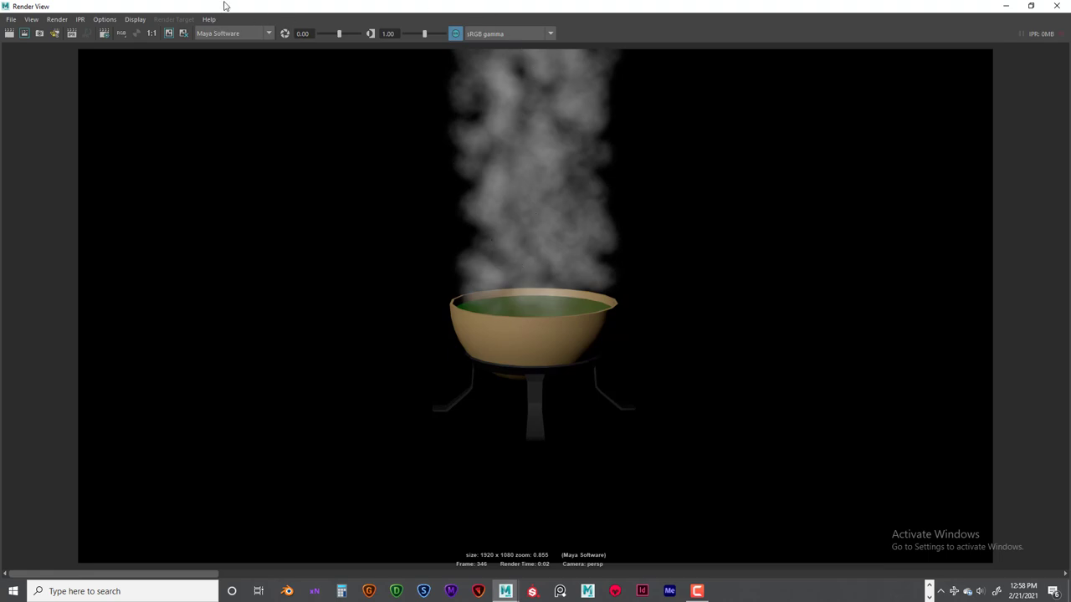
left_click_drag(346, 9, 352, 28)
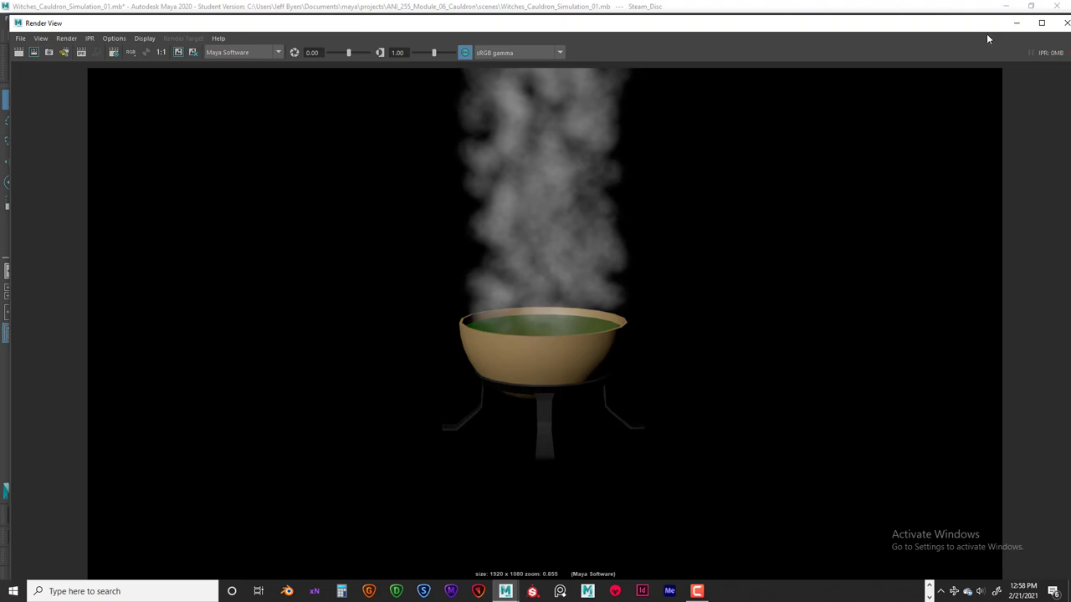
left_click_drag(990, 25, 975, 27)
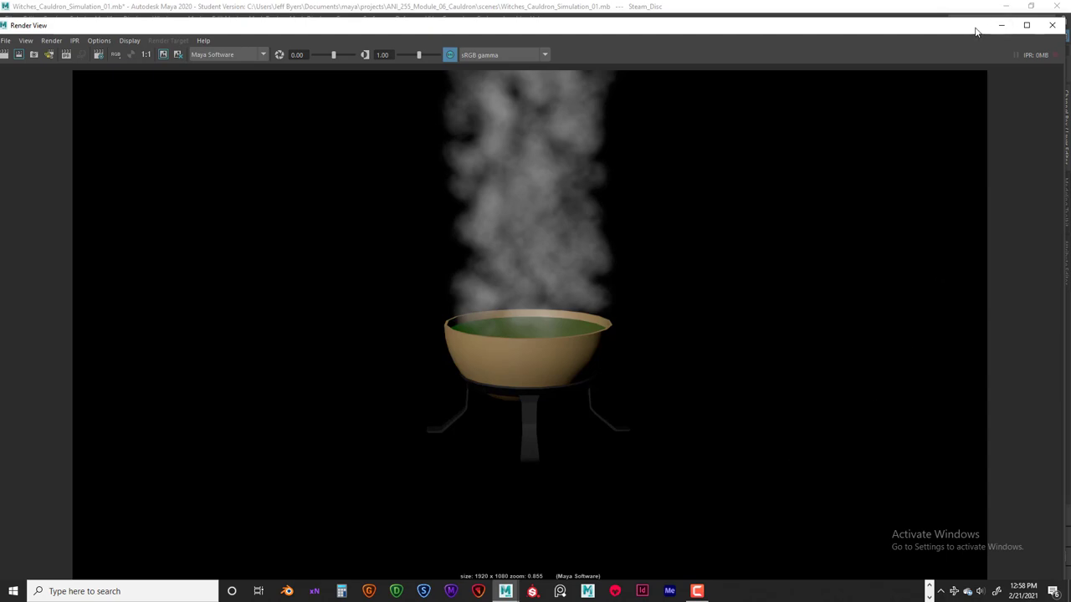
Step: Play the timeline to frame 386 and render it at 1920x1080 in Render View
left_click(1052, 26)
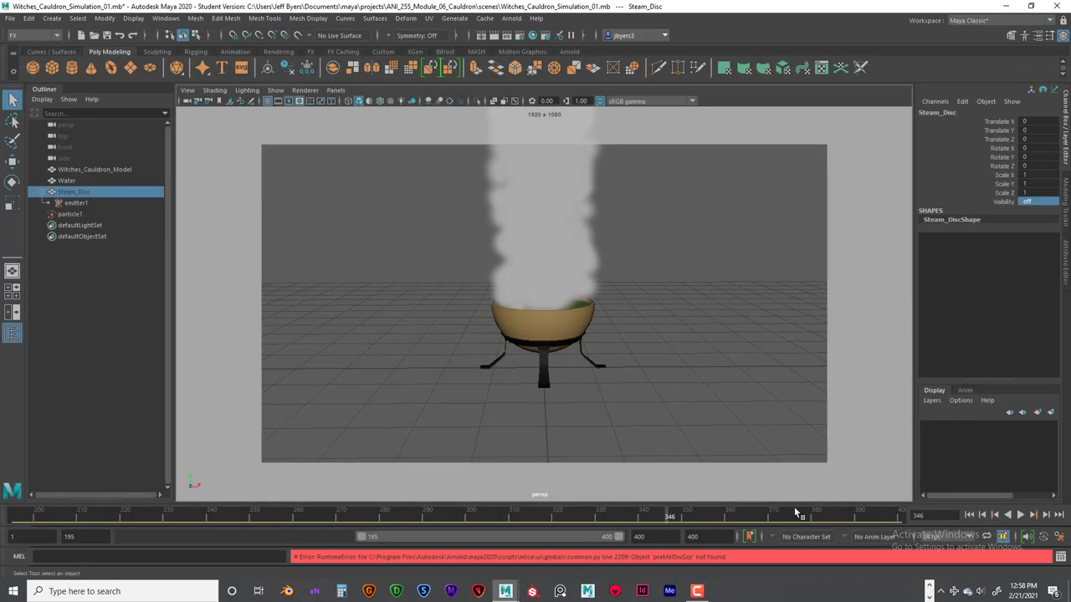
left_click(1021, 515)
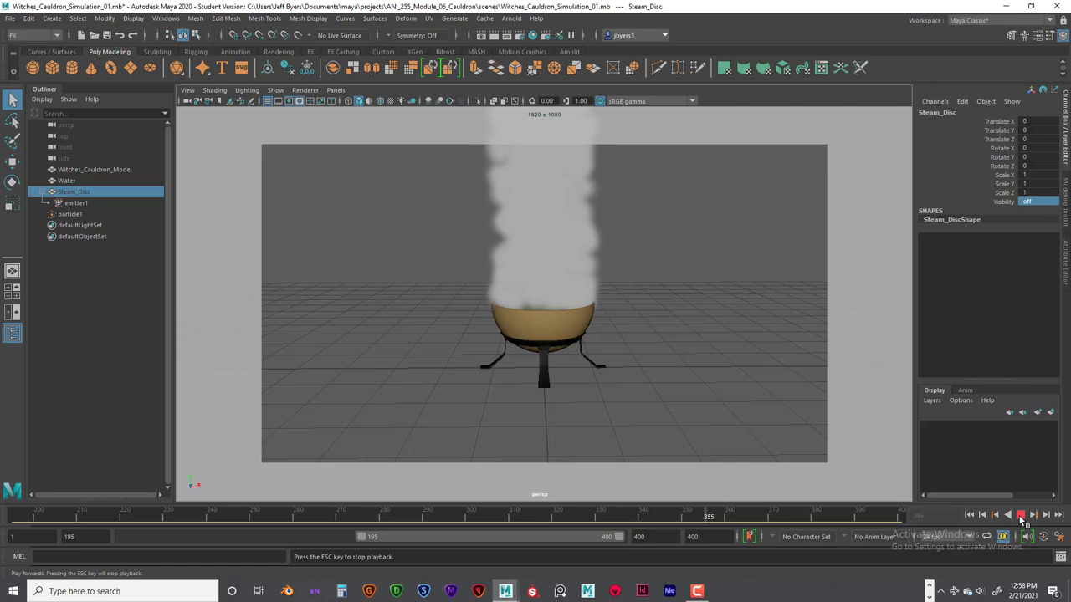
left_click(1020, 515)
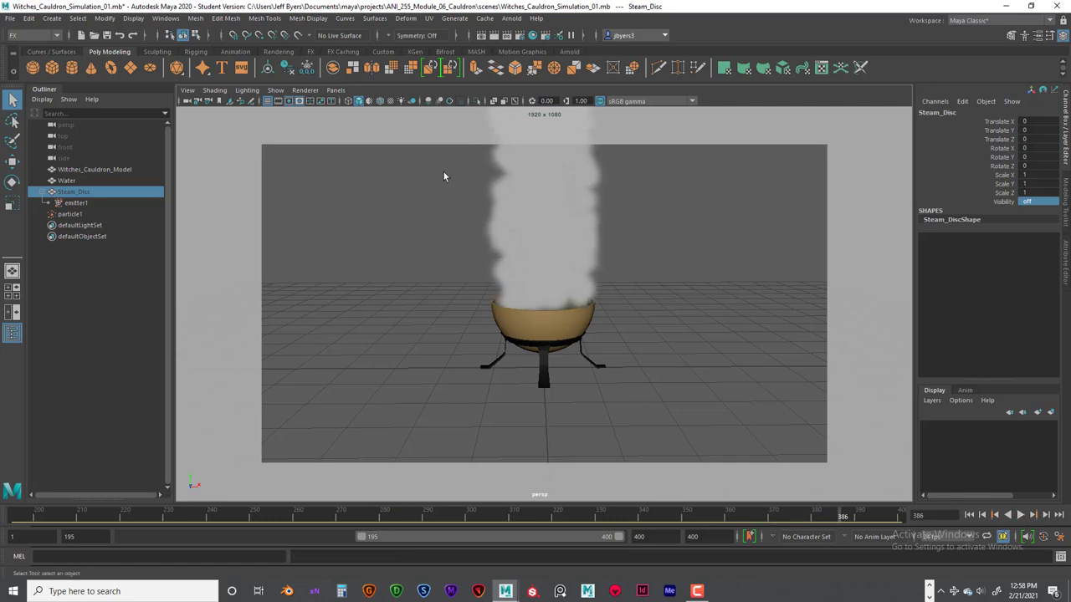
left_click(496, 35)
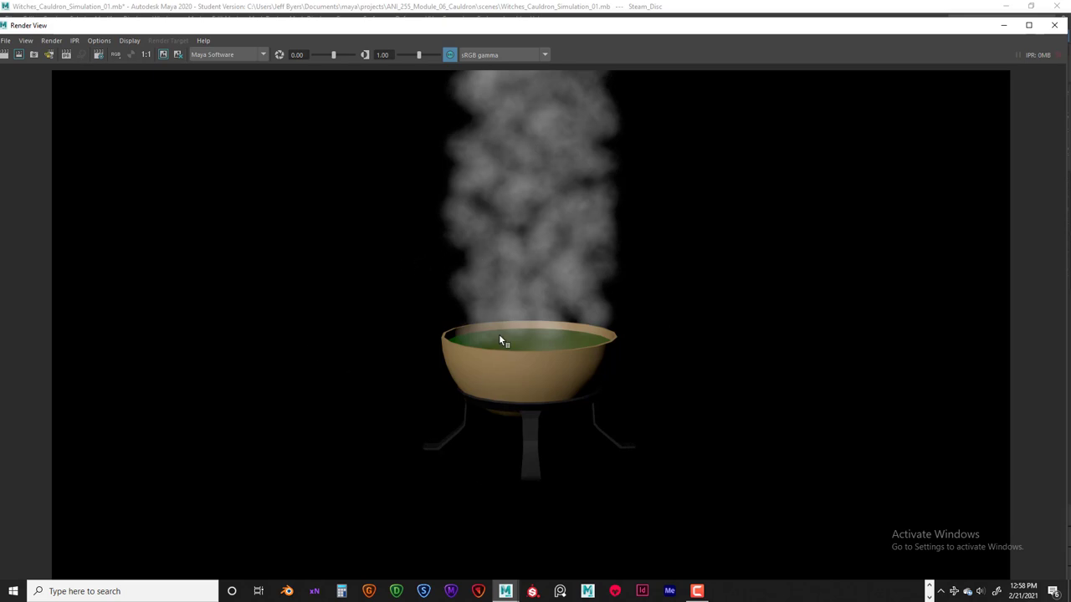
left_click_drag(485, 28, 472, 29)
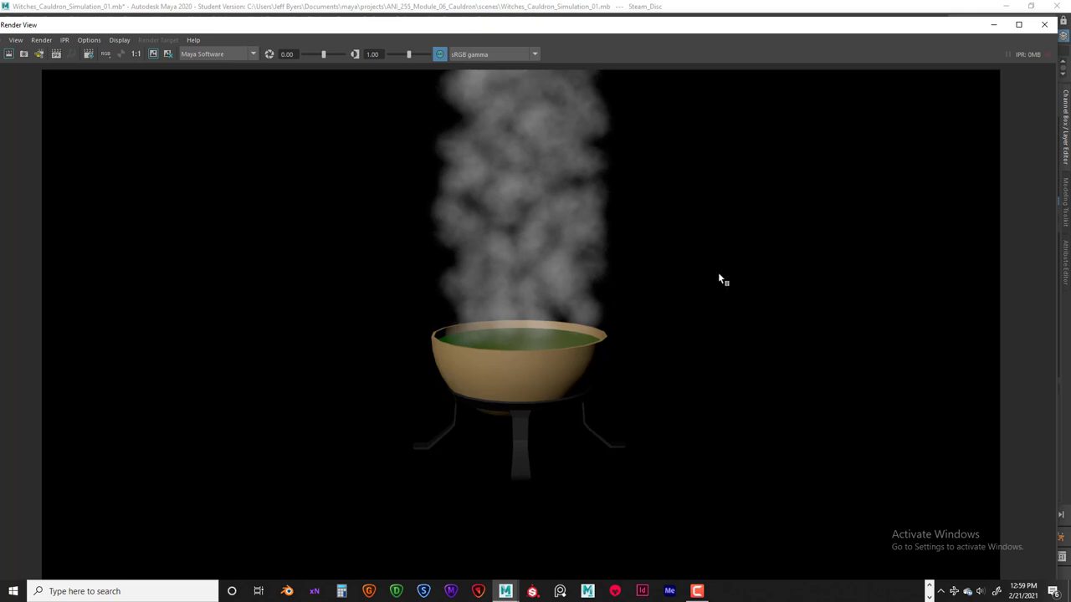